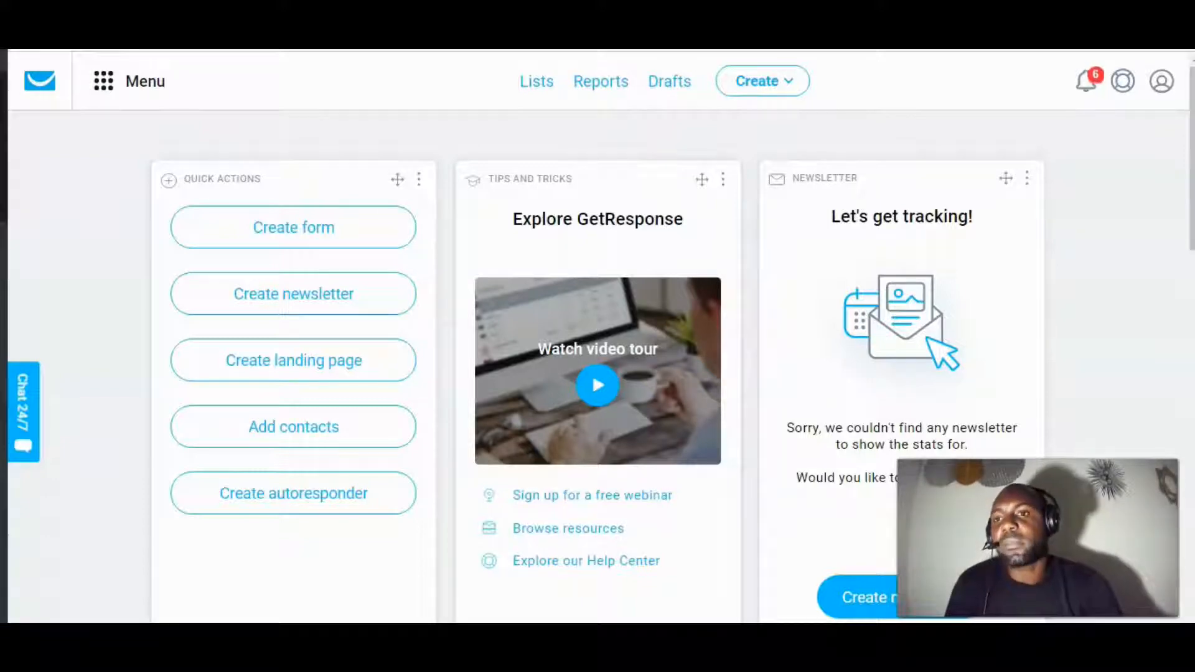
Create a new automation workflow built from scratch instead of from a template.
{"action": "left_click", "coordinate": [104, 84]}
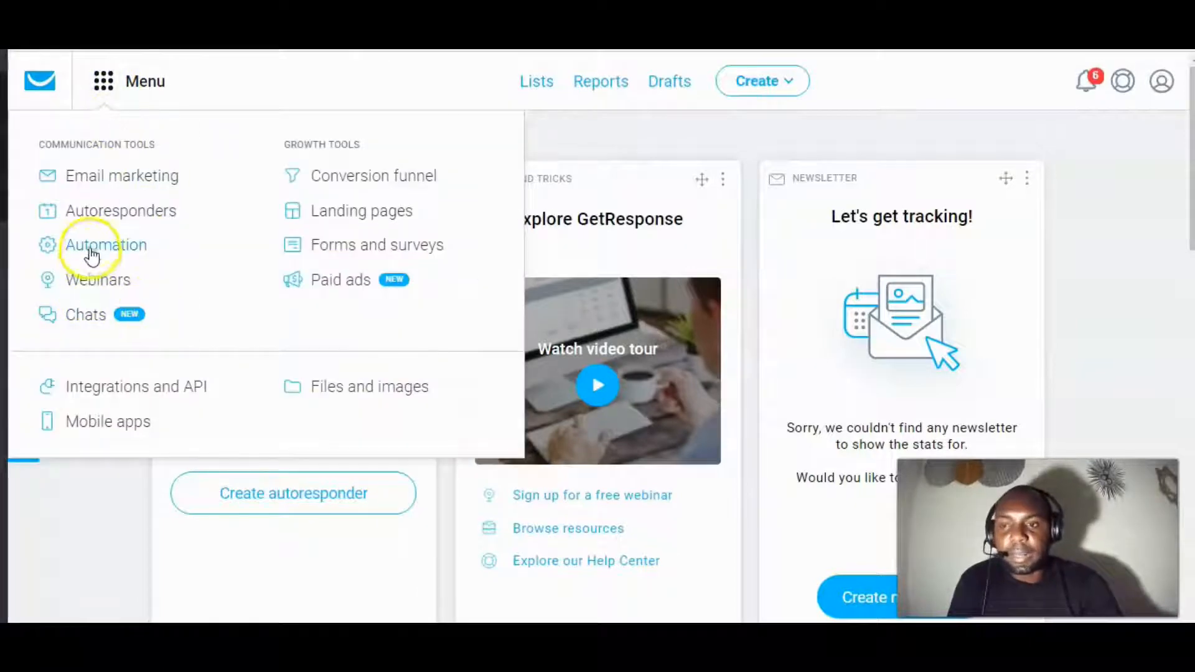
{"action": "left_click", "coordinate": [93, 249]}
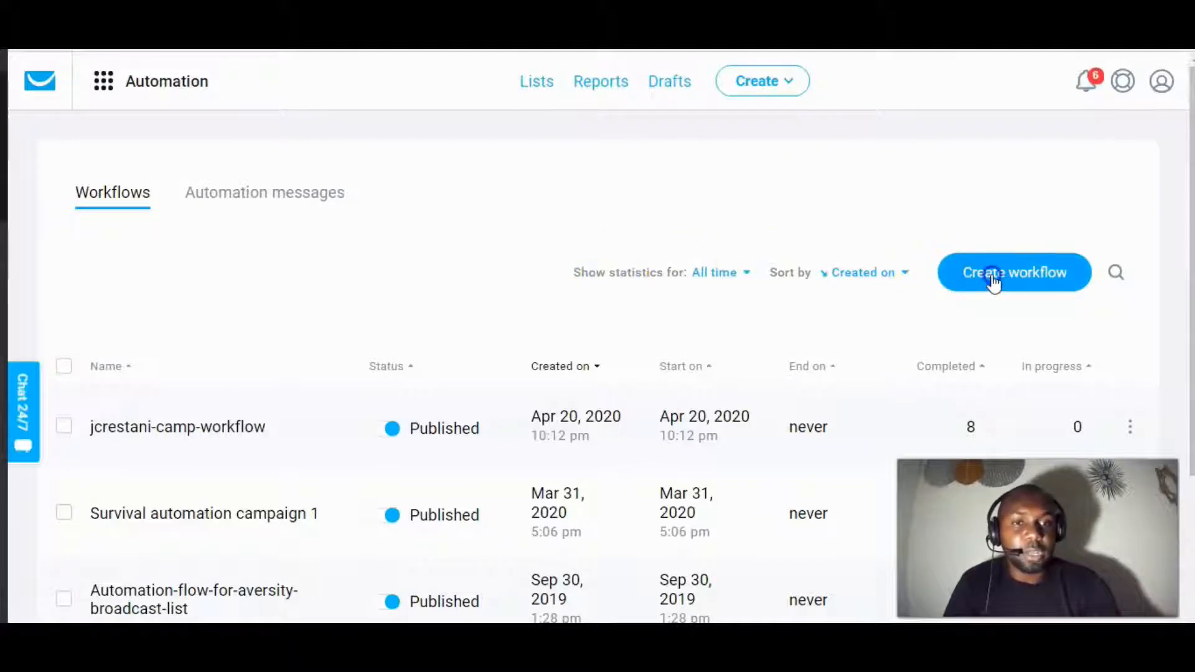
{"action": "left_click", "coordinate": [991, 281]}
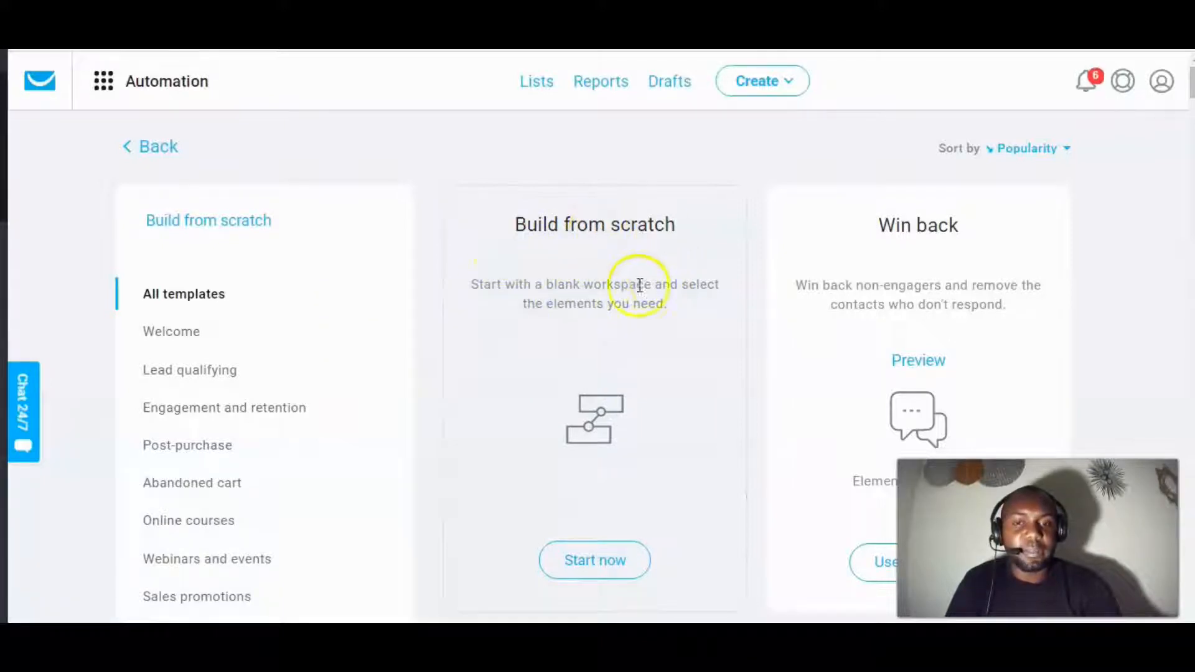
{"action": "scroll", "coordinate": [640, 280], "scroll_direction": "down", "scroll_amount": 3}
{"action": "left_click", "coordinate": [596, 398]}
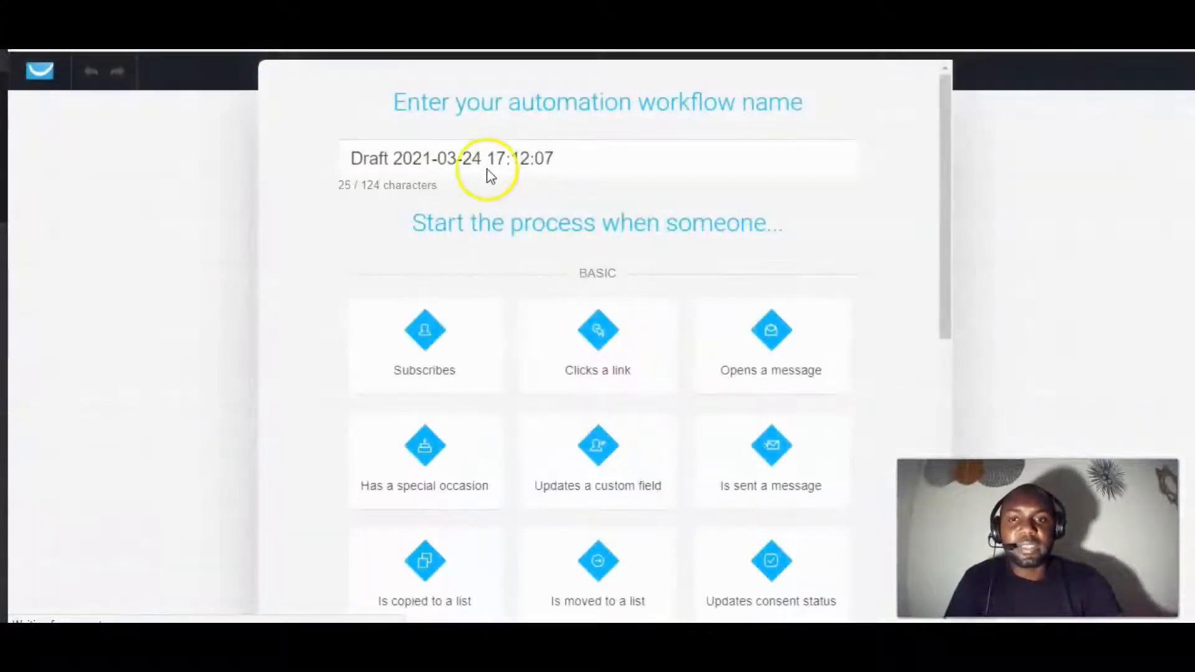
Name the workflow "AFFILAITE SALES" and choose Subscribes as the event that starts it.
{"action": "left_click_drag", "start_coordinate": [554, 159], "coordinate": [360, 160]}
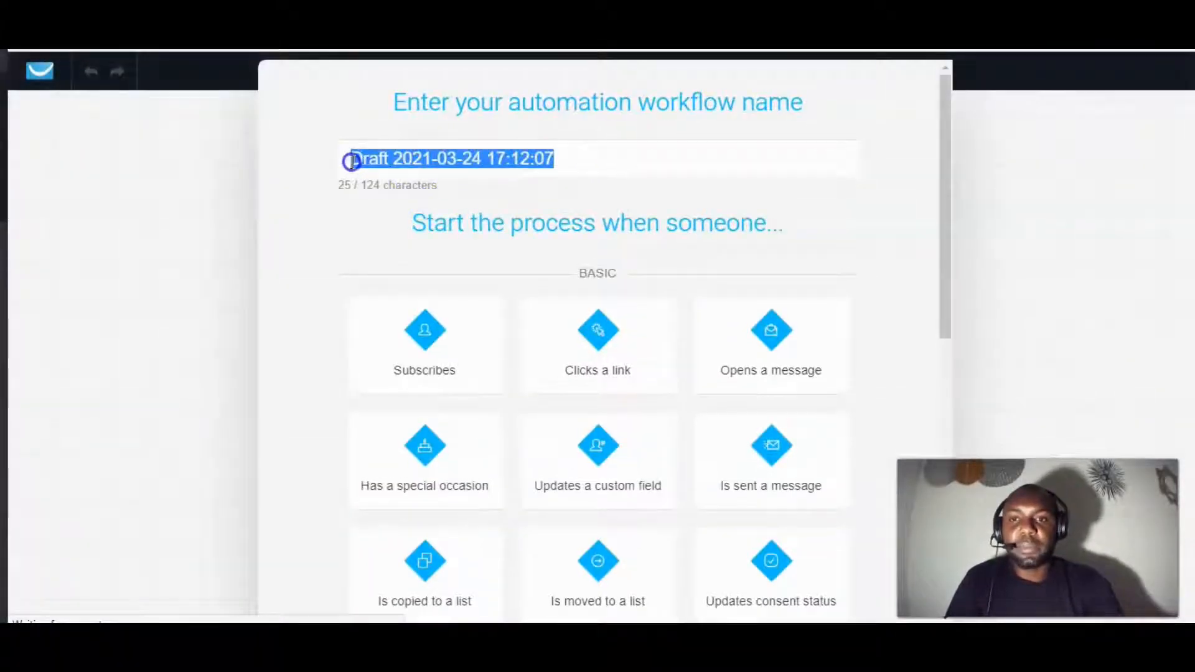
{"action": "left_click", "coordinate": [360, 161]}
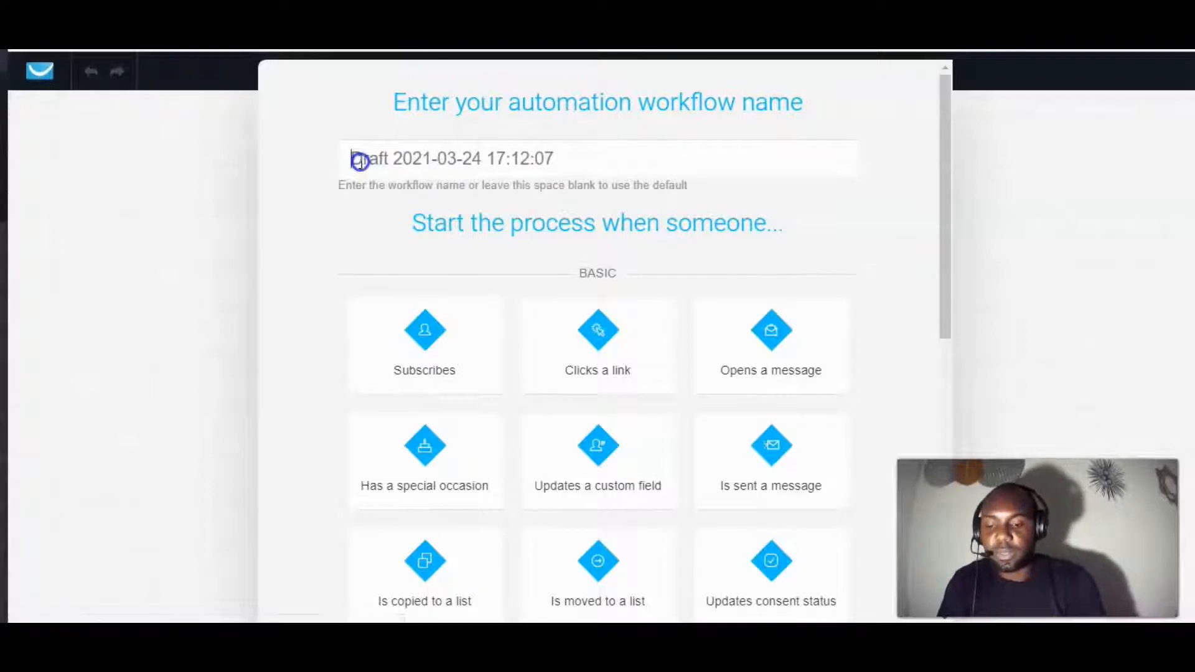
{"action": "type", "text": "AFFILAITE SALES"}
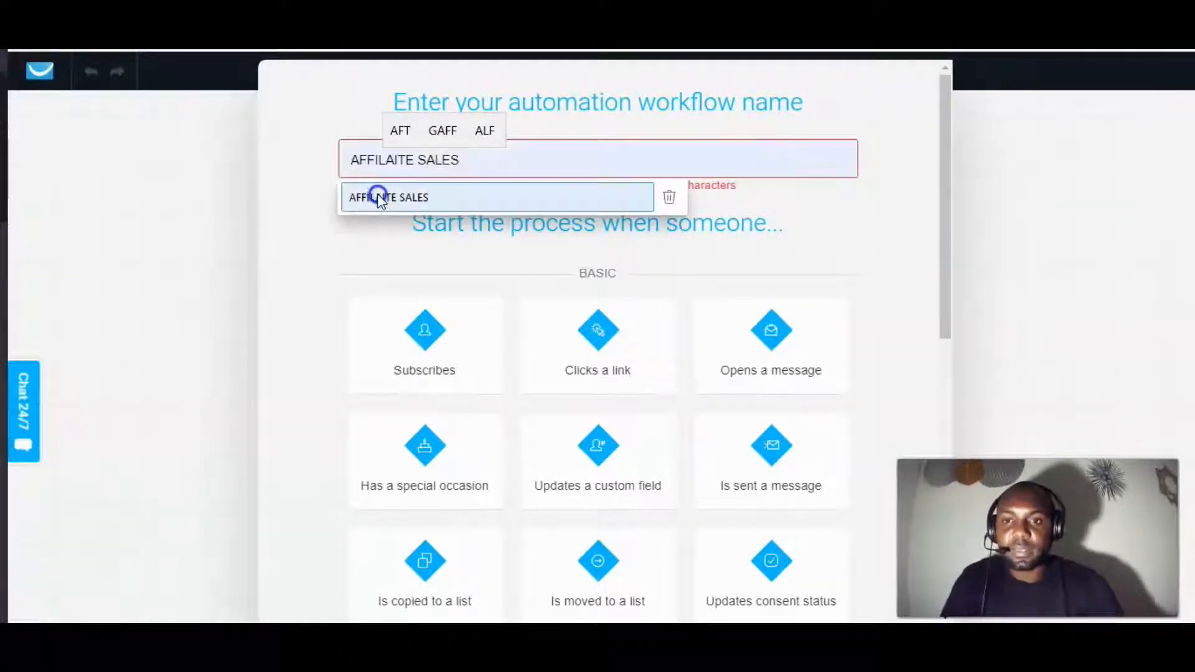
{"action": "left_click", "coordinate": [374, 196]}
{"action": "left_click", "coordinate": [415, 338]}
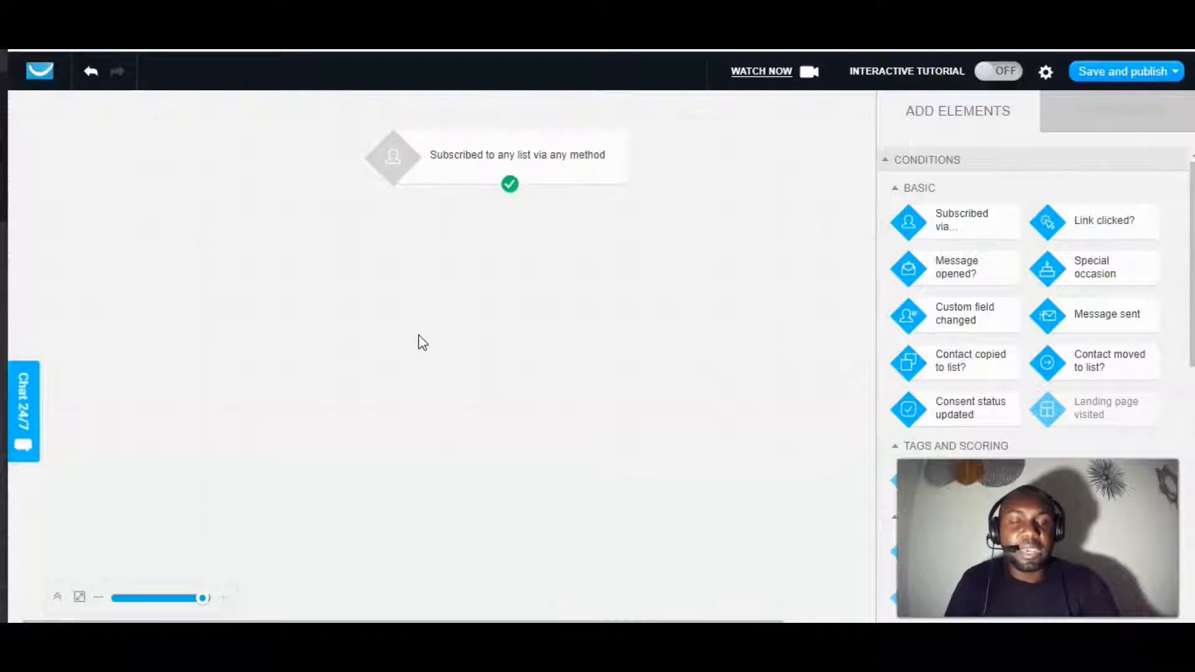
Examine the starting condition's properties and the subscription methods it offers.
{"action": "left_click", "coordinate": [550, 160]}
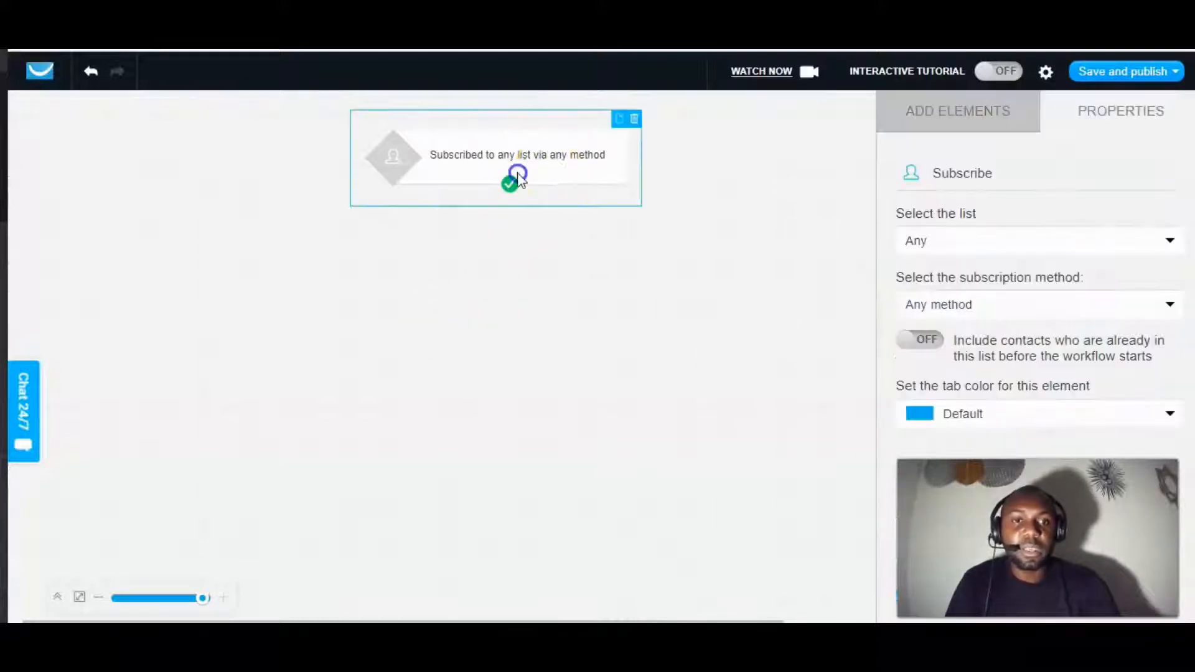
{"action": "left_click", "coordinate": [1018, 305]}
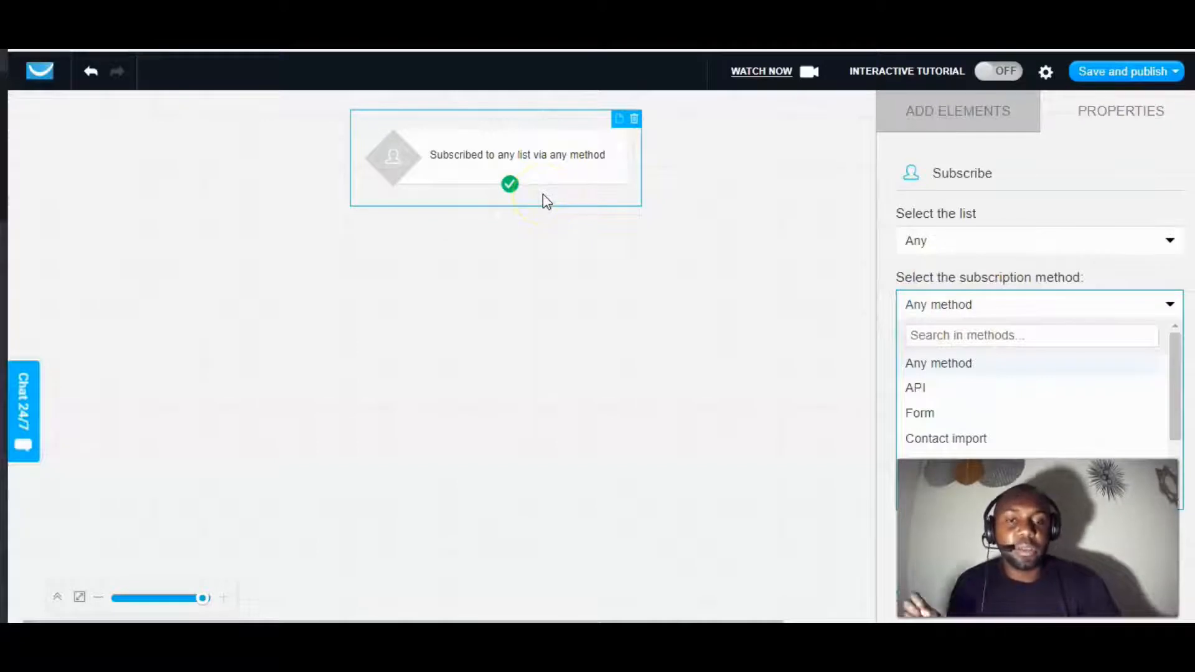
{"action": "left_click", "coordinate": [745, 385]}
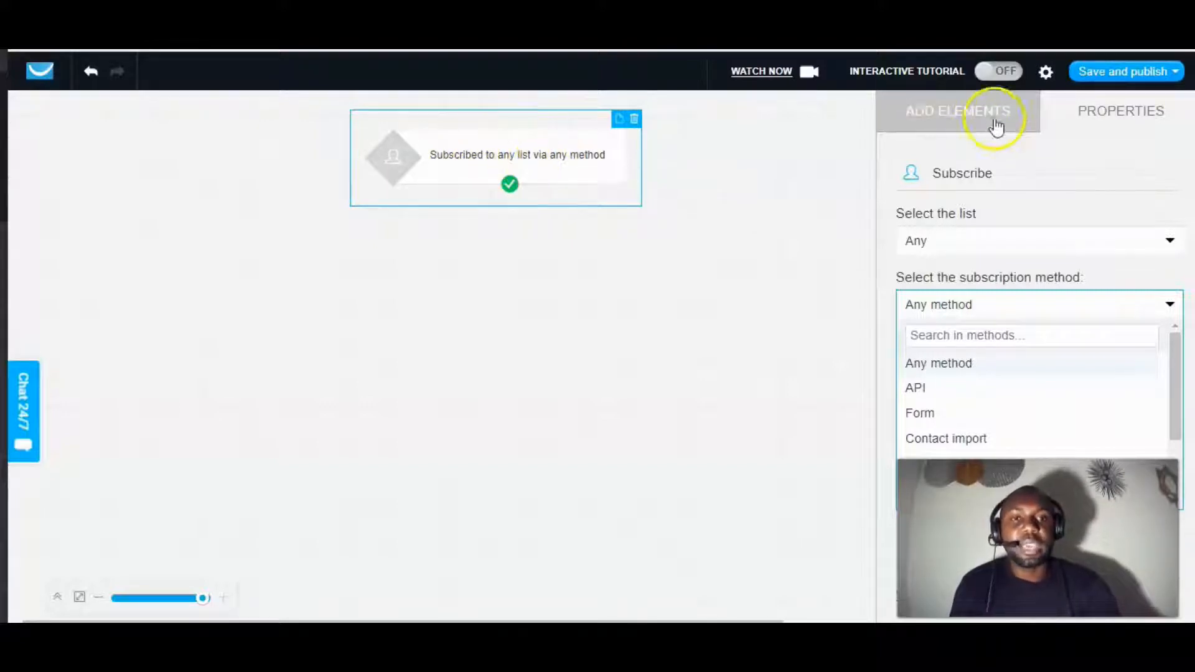
Add a Send message action connected to the positive output of the subscription condition.
{"action": "left_click", "coordinate": [934, 113]}
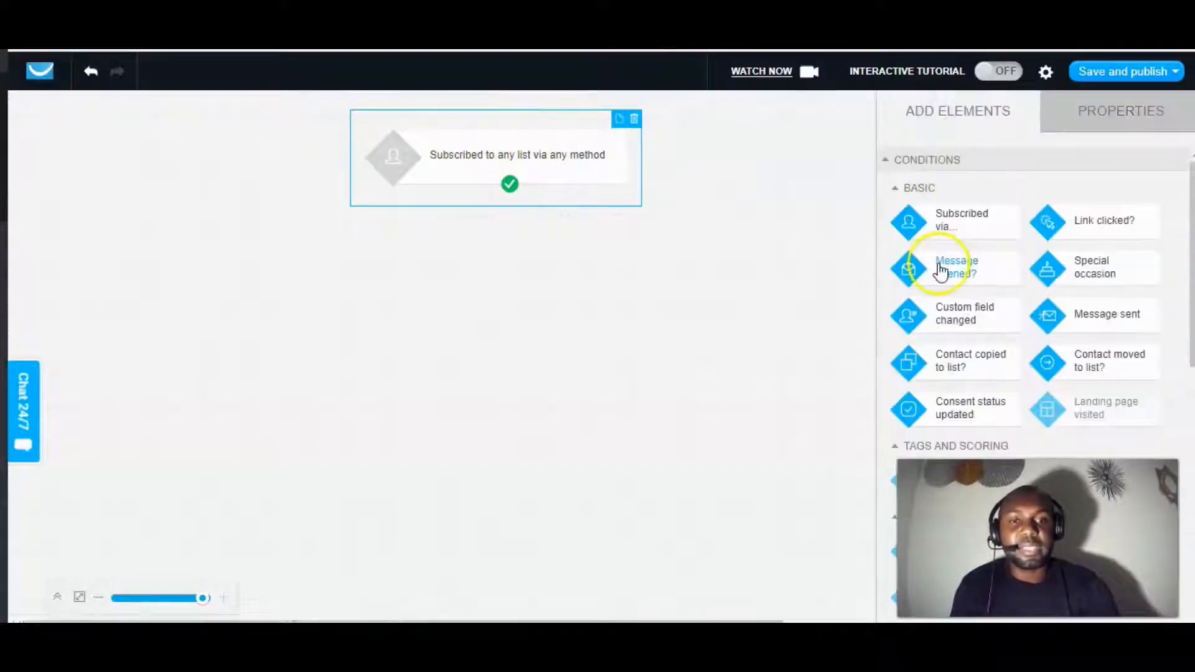
{"action": "scroll", "coordinate": [940, 267], "scroll_direction": "down", "scroll_amount": 7}
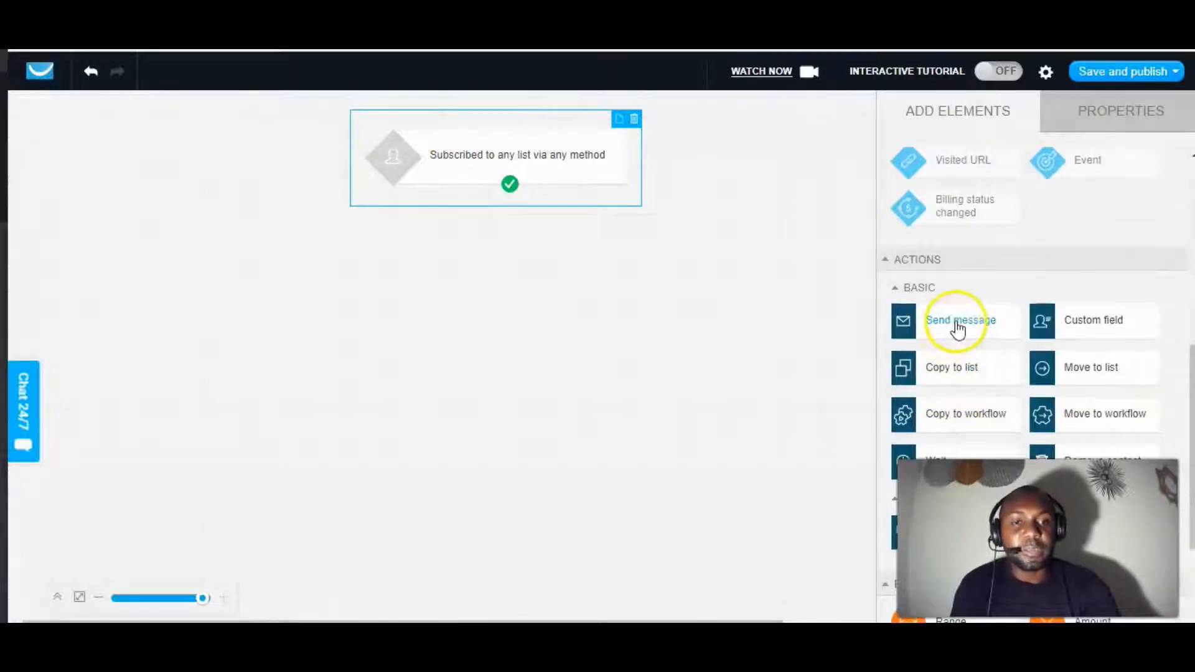
{"action": "left_click_drag", "start_coordinate": [960, 322], "coordinate": [510, 186]}
{"action": "left_click", "coordinate": [556, 278]}
{"action": "left_click", "coordinate": [596, 328]}
{"action": "left_click", "coordinate": [567, 291]}
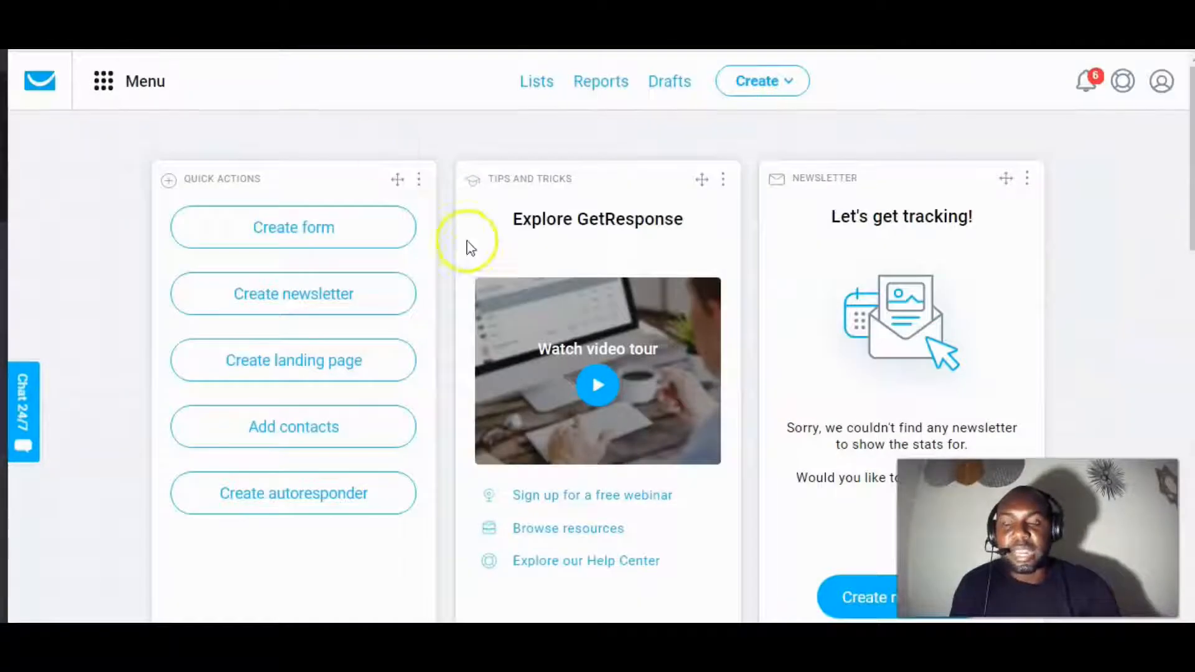
Look through the account's saved message drafts for emails that could be used in the workflow.
{"action": "left_click", "coordinate": [661, 89]}
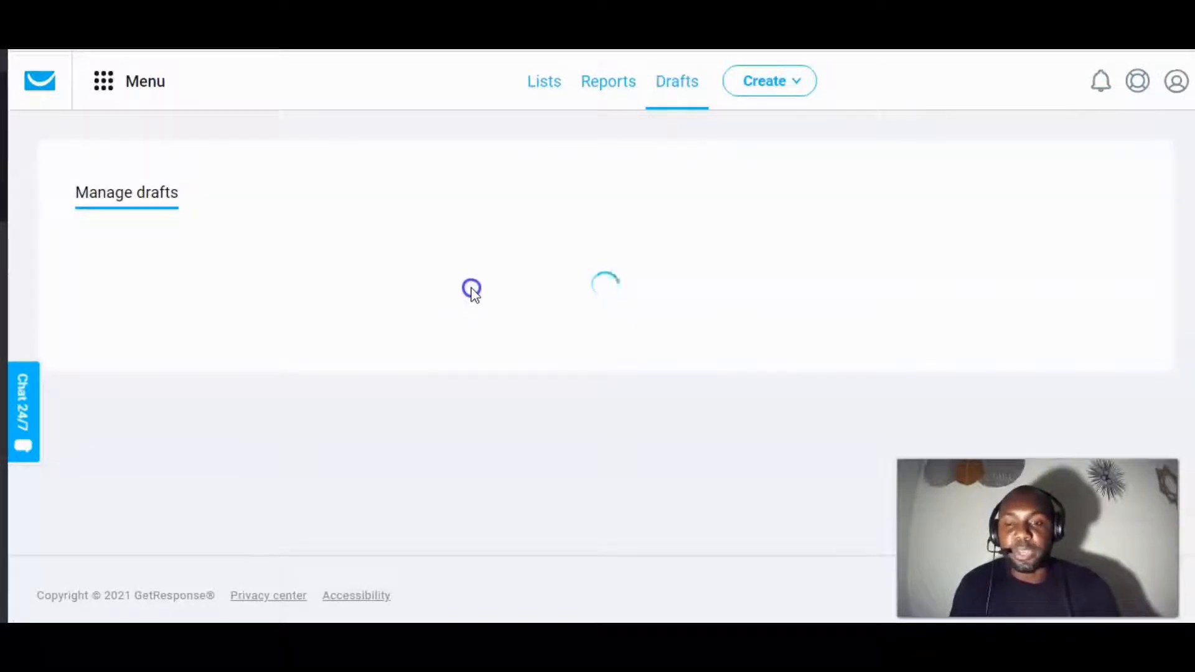
{"action": "scroll", "coordinate": [487, 297], "scroll_direction": "down", "scroll_amount": 10}
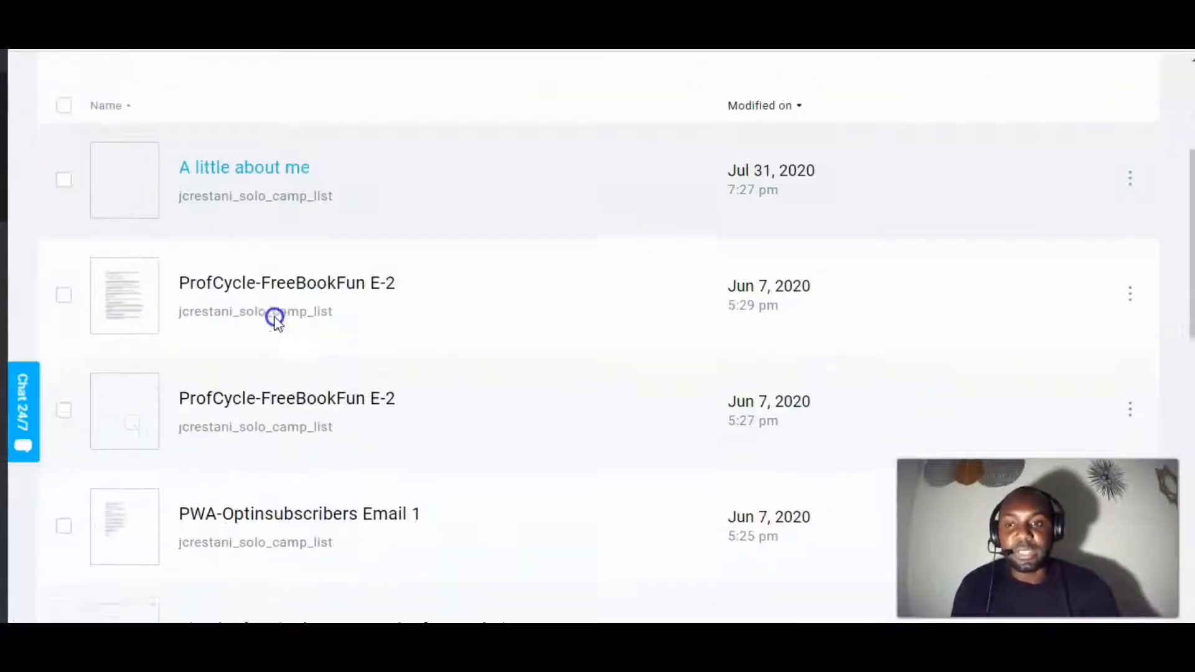
{"action": "scroll", "coordinate": [274, 320], "scroll_direction": "down", "scroll_amount": 7}
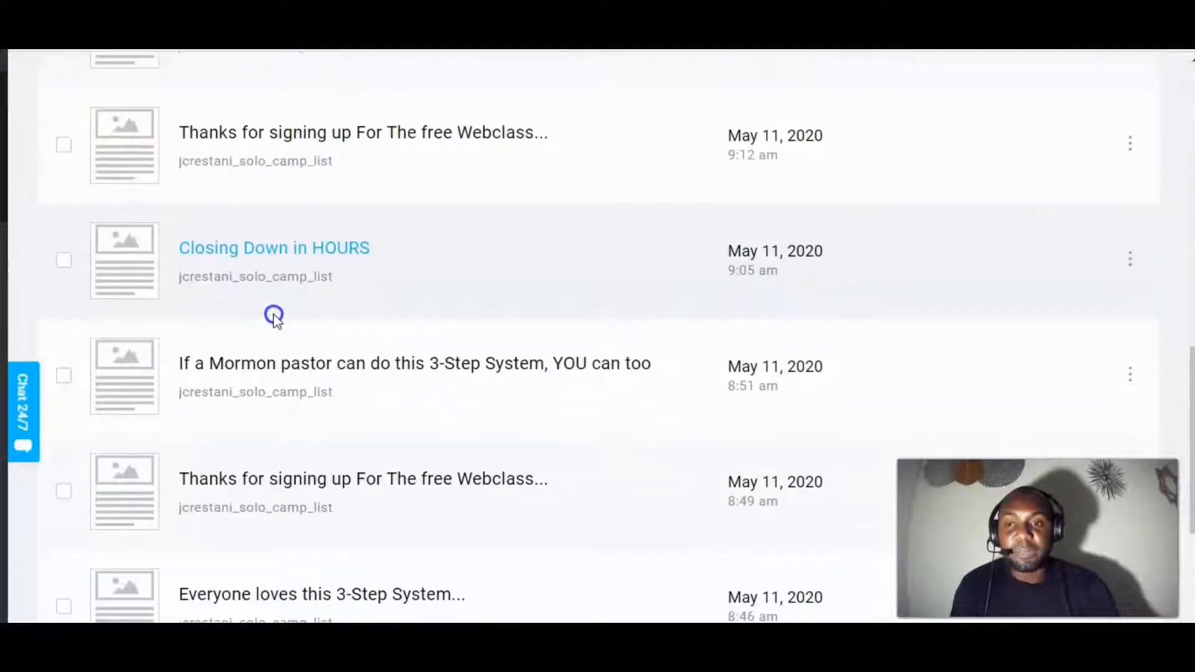
{"action": "scroll", "coordinate": [277, 320], "scroll_direction": "up", "scroll_amount": 7}
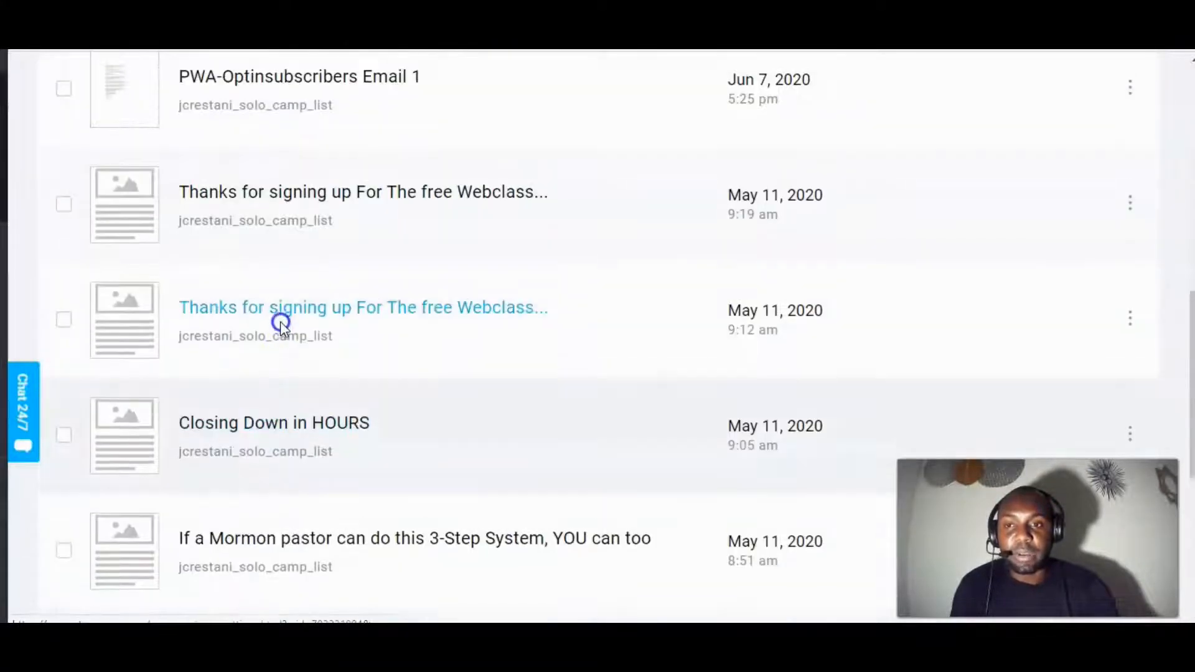
{"action": "scroll", "coordinate": [283, 318], "scroll_direction": "down", "scroll_amount": 1}
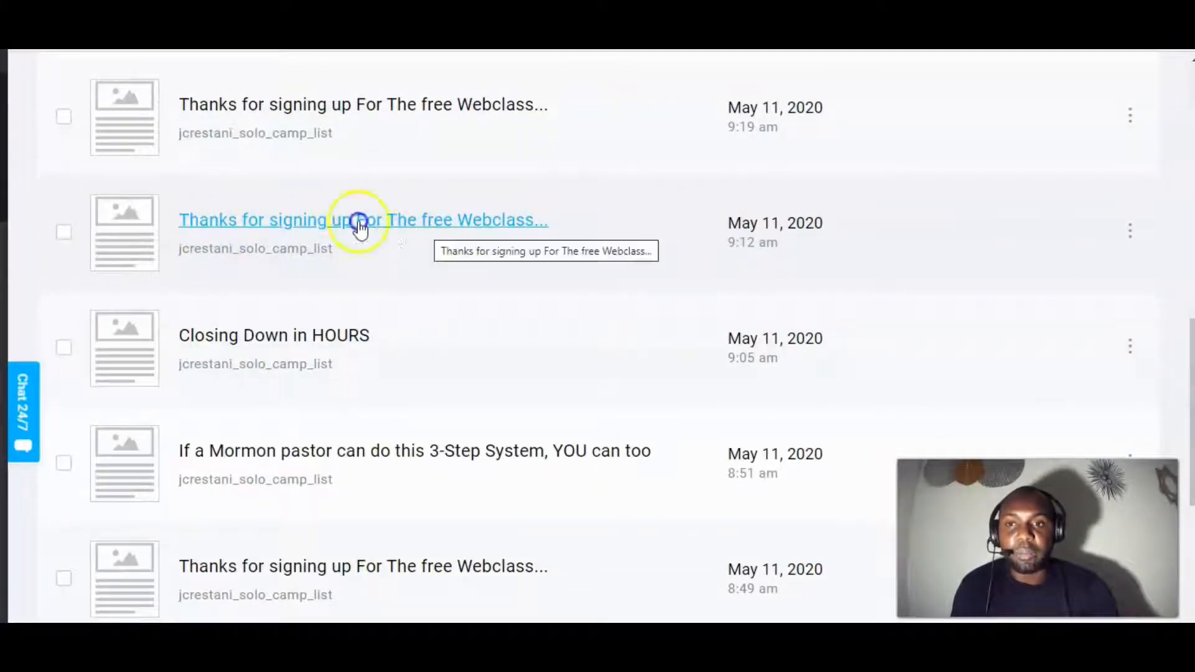
{"action": "left_click", "coordinate": [461, 230]}
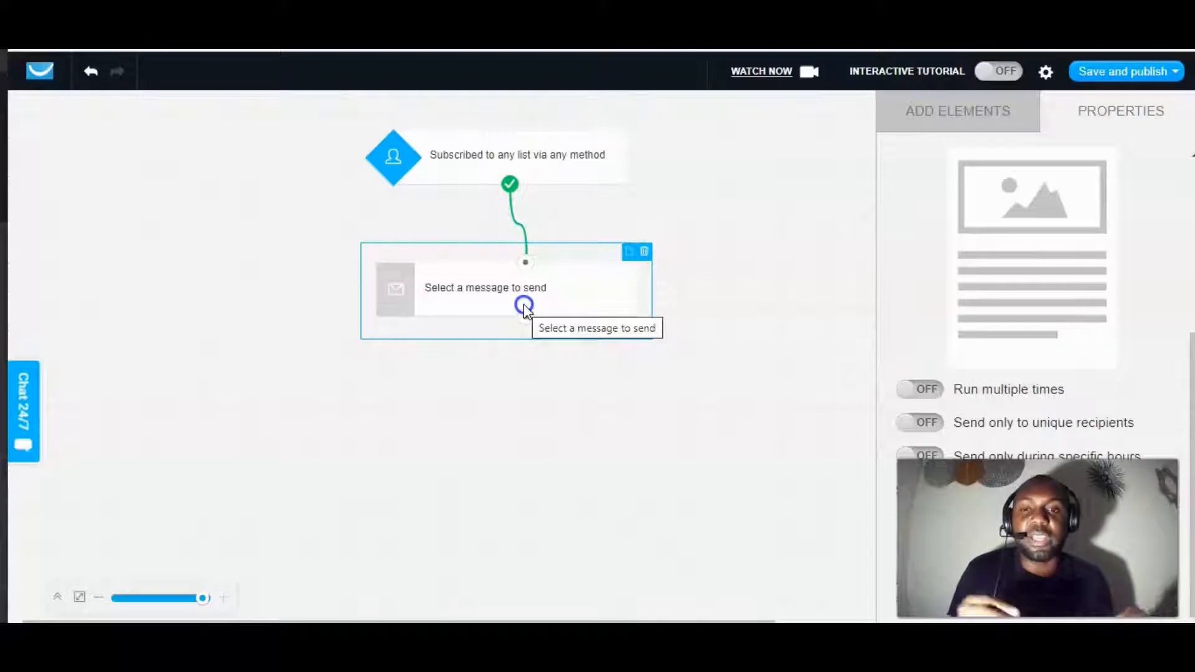
Set the Send message action to use a message layout from Draft.
{"action": "left_click", "coordinate": [491, 269]}
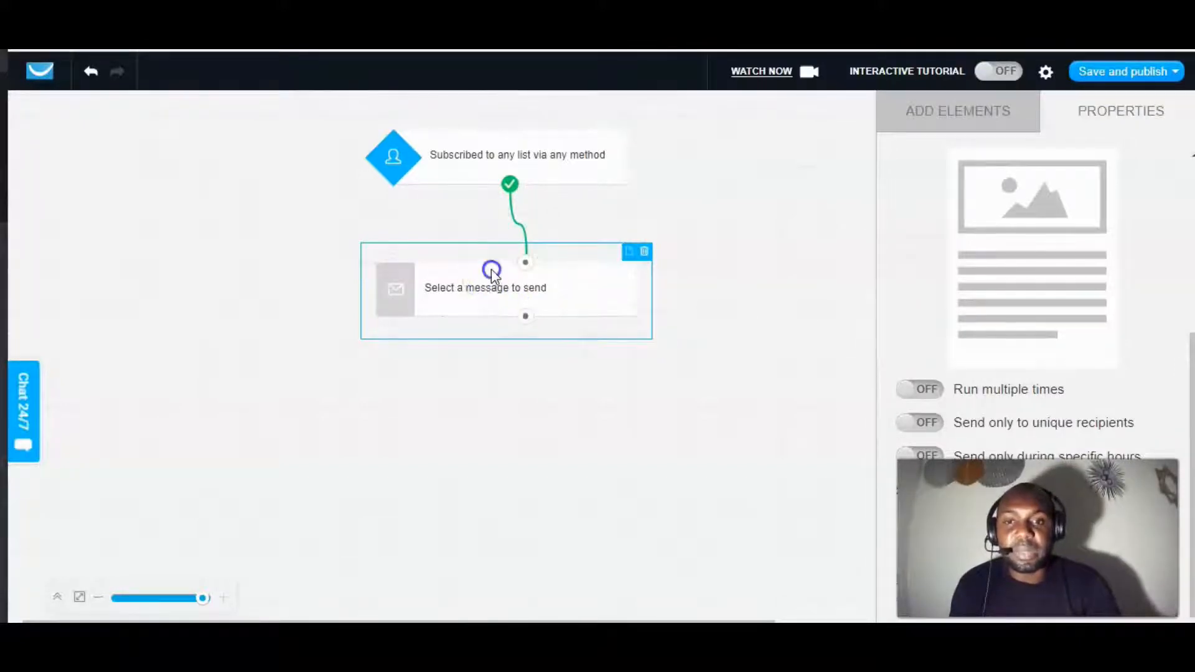
{"action": "scroll", "coordinate": [989, 212], "scroll_direction": "up", "scroll_amount": 3}
{"action": "scroll", "coordinate": [992, 218], "scroll_direction": "up", "scroll_amount": 2}
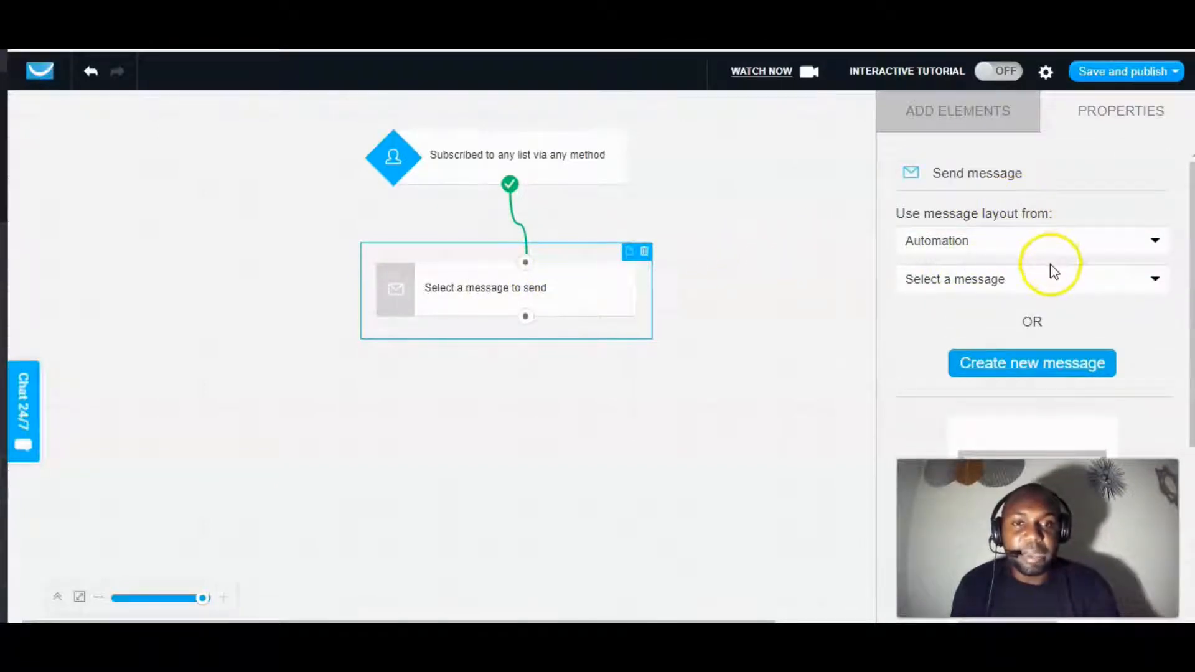
{"action": "left_click", "coordinate": [1041, 290]}
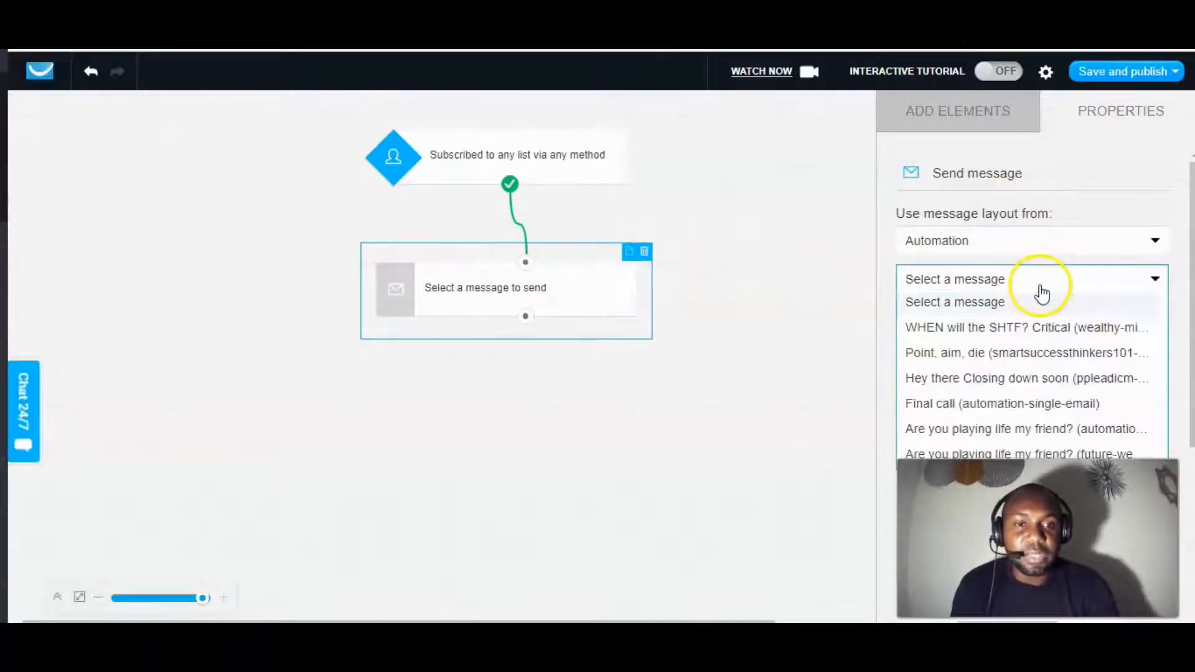
{"action": "left_click", "coordinate": [1036, 244]}
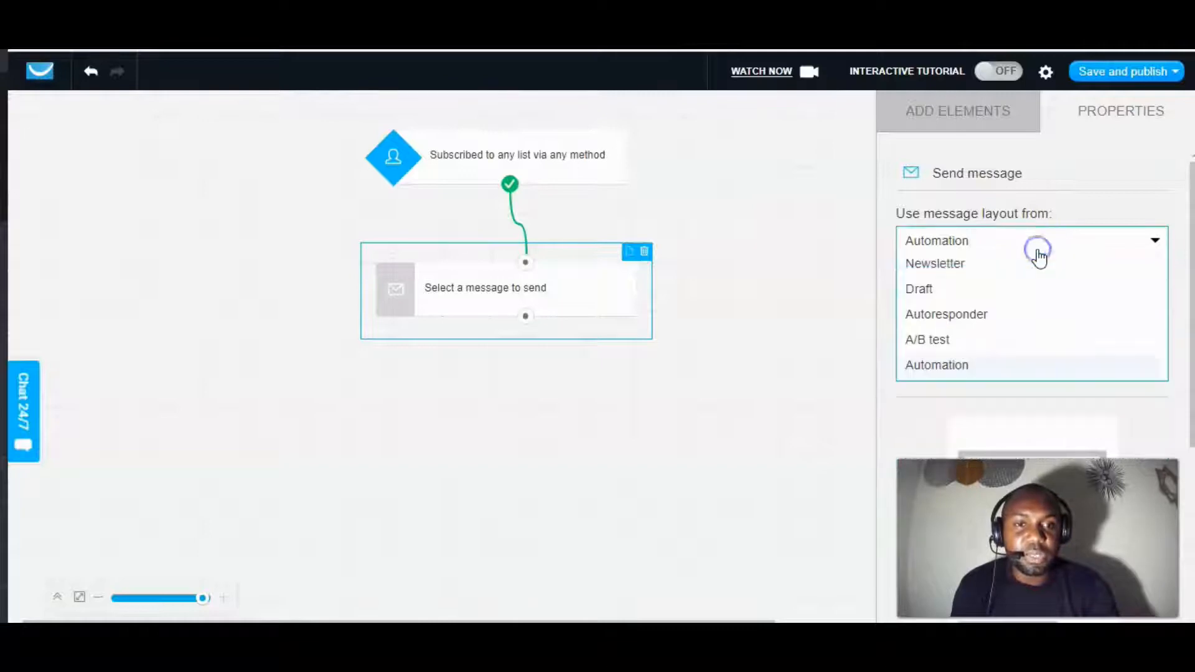
{"action": "left_click", "coordinate": [927, 297]}
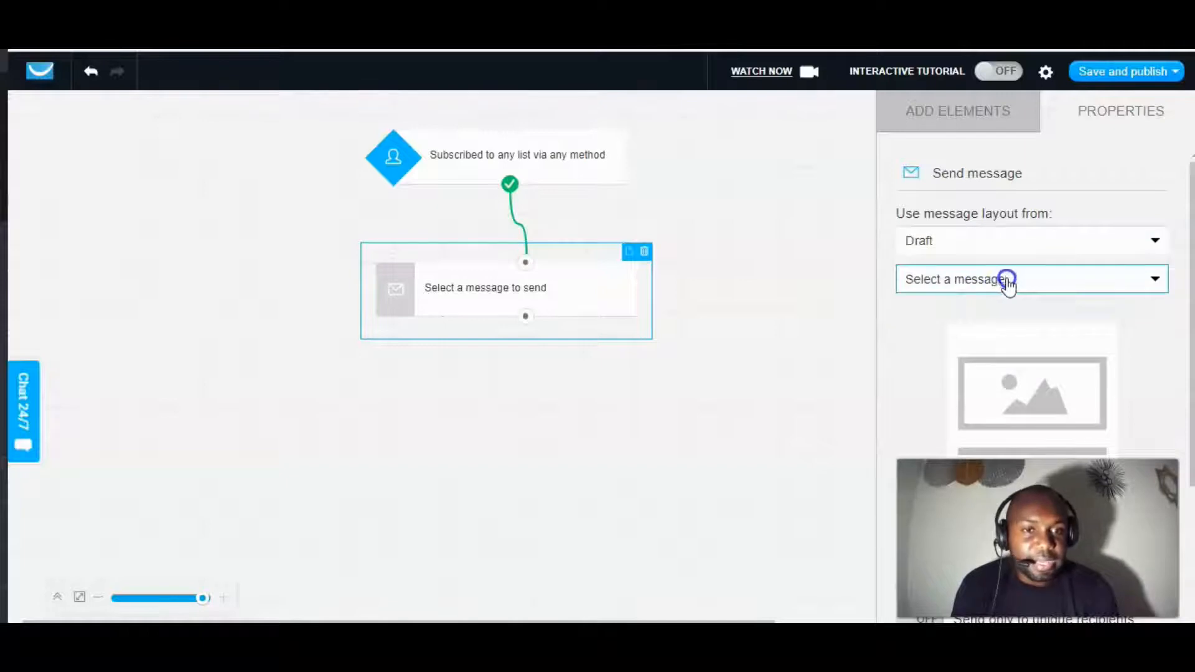
Assign the draft "Thanks for signing up For The free Webclass..." and copy it as an automation message, keeping the original message's list for the footer language.
{"action": "left_click", "coordinate": [1006, 281]}
{"action": "scroll", "coordinate": [1031, 385], "scroll_direction": "down", "scroll_amount": 3}
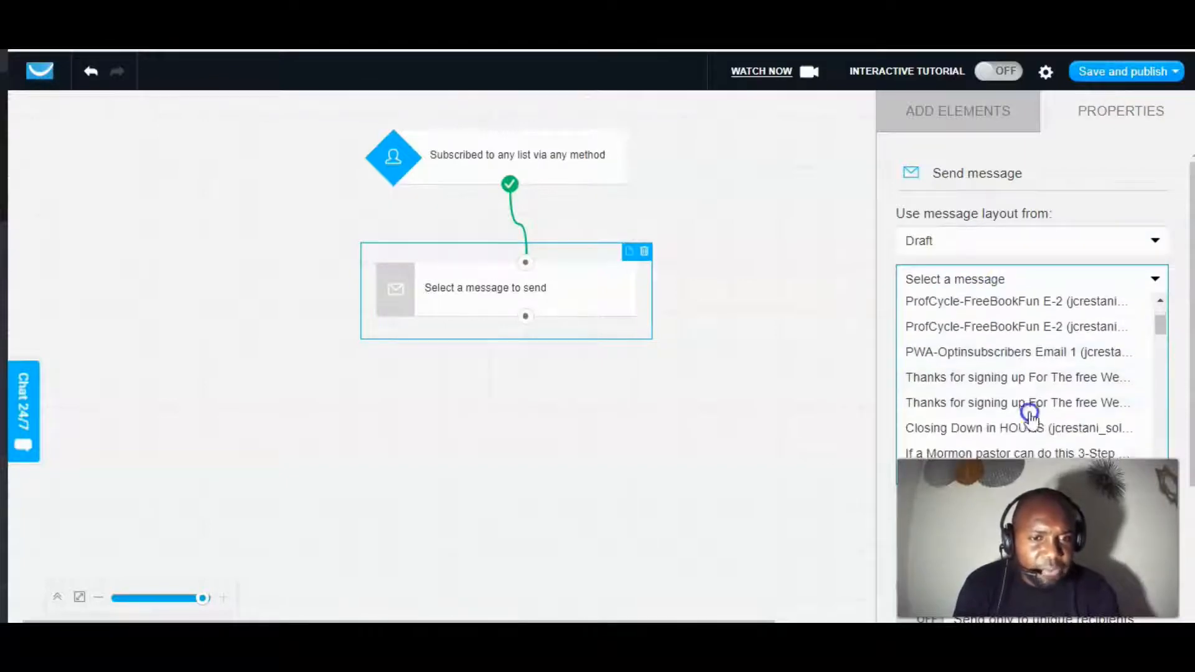
{"action": "left_click", "coordinate": [1031, 477]}
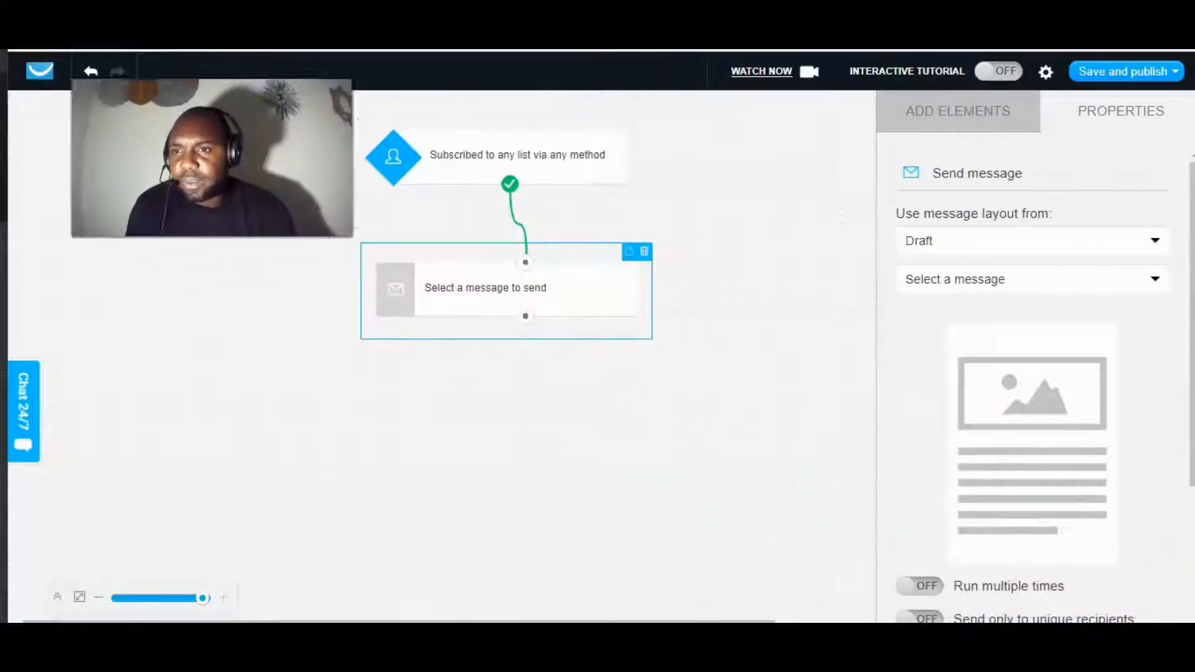
{"action": "left_click", "coordinate": [1059, 279]}
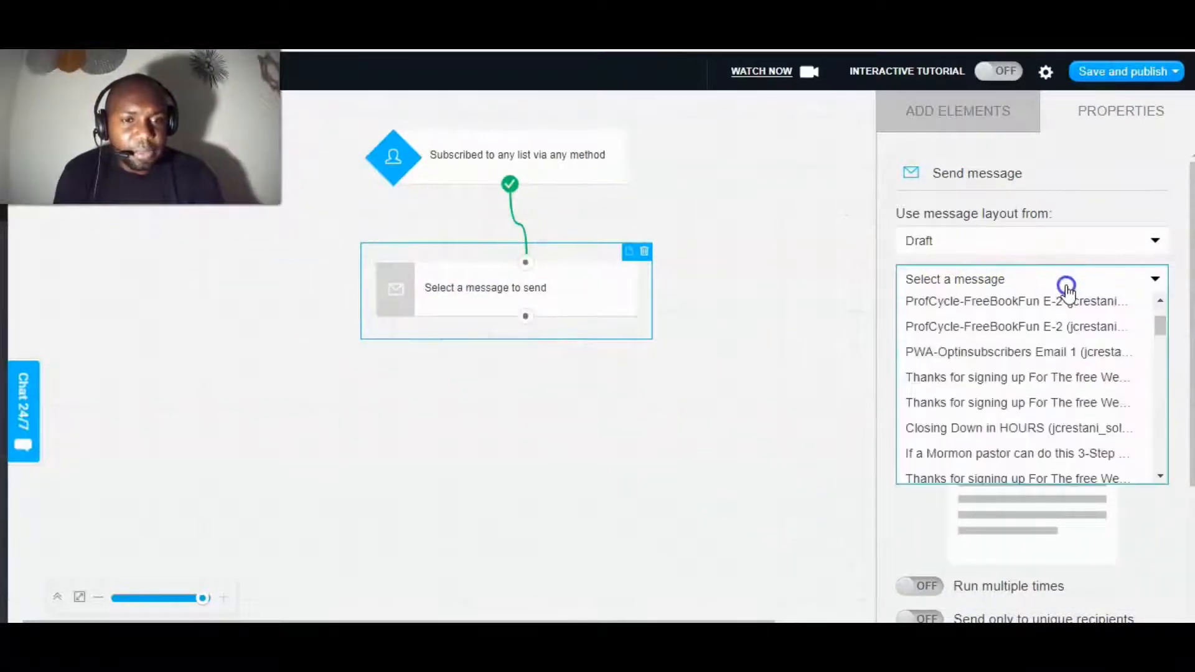
{"action": "scroll", "coordinate": [1006, 413], "scroll_direction": "down", "scroll_amount": 1}
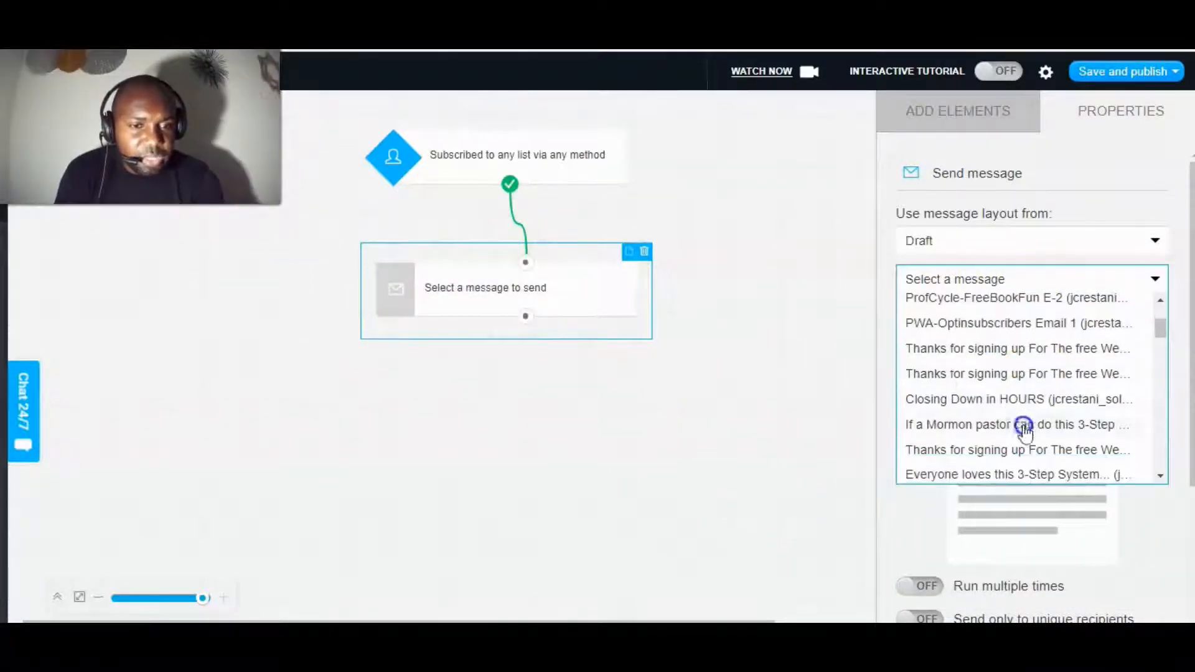
{"action": "left_click", "coordinate": [963, 451]}
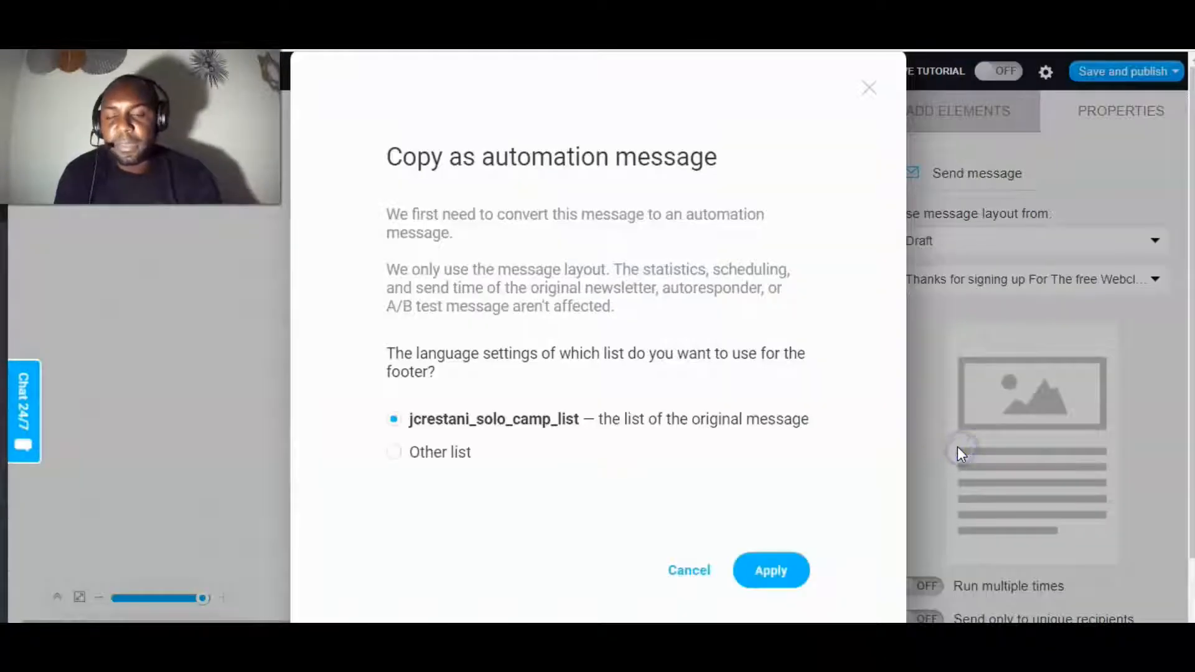
{"action": "left_click", "coordinate": [763, 574]}
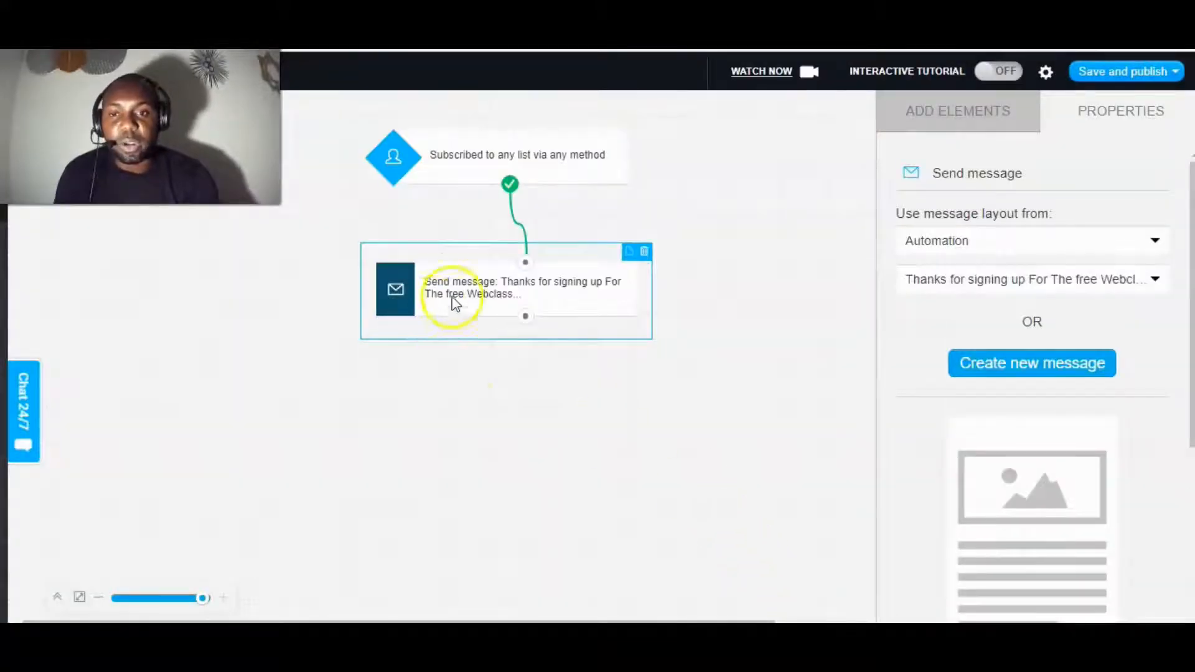
Connect a Wait action after the Send message element, align both elements under the starting condition, and open the Wait settings.
{"action": "left_click_drag", "start_coordinate": [499, 288], "coordinate": [493, 294]}
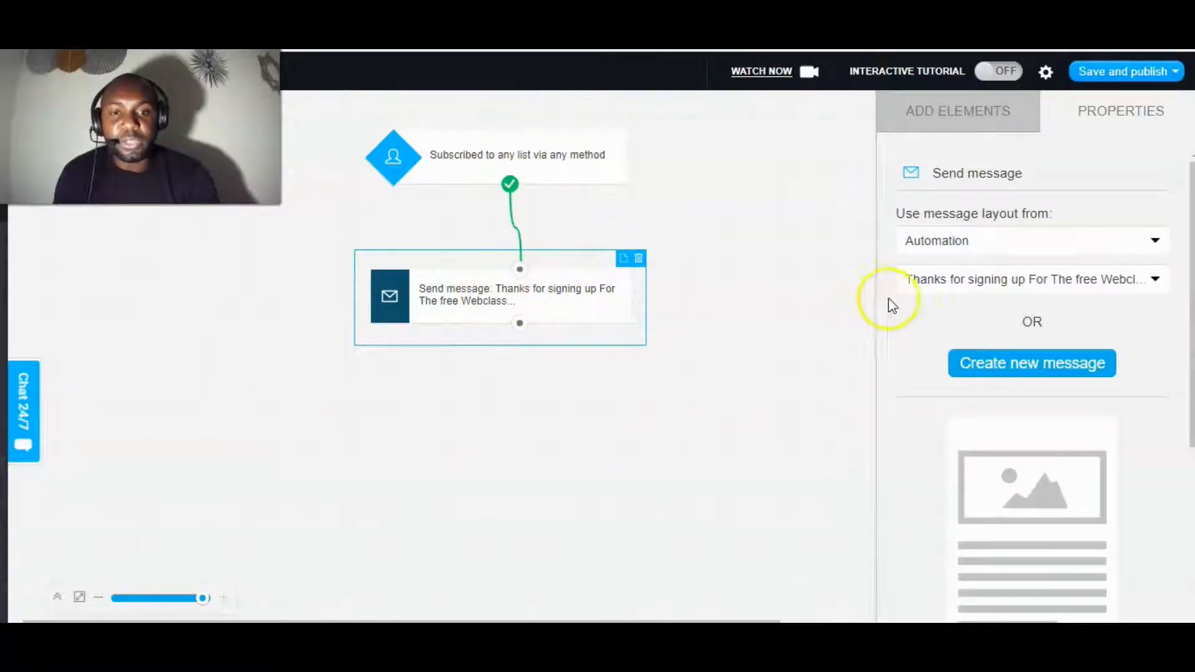
{"action": "left_click", "coordinate": [943, 112]}
{"action": "scroll", "coordinate": [946, 403], "scroll_direction": "down", "scroll_amount": 2}
{"action": "scroll", "coordinate": [946, 403], "scroll_direction": "down", "scroll_amount": 4}
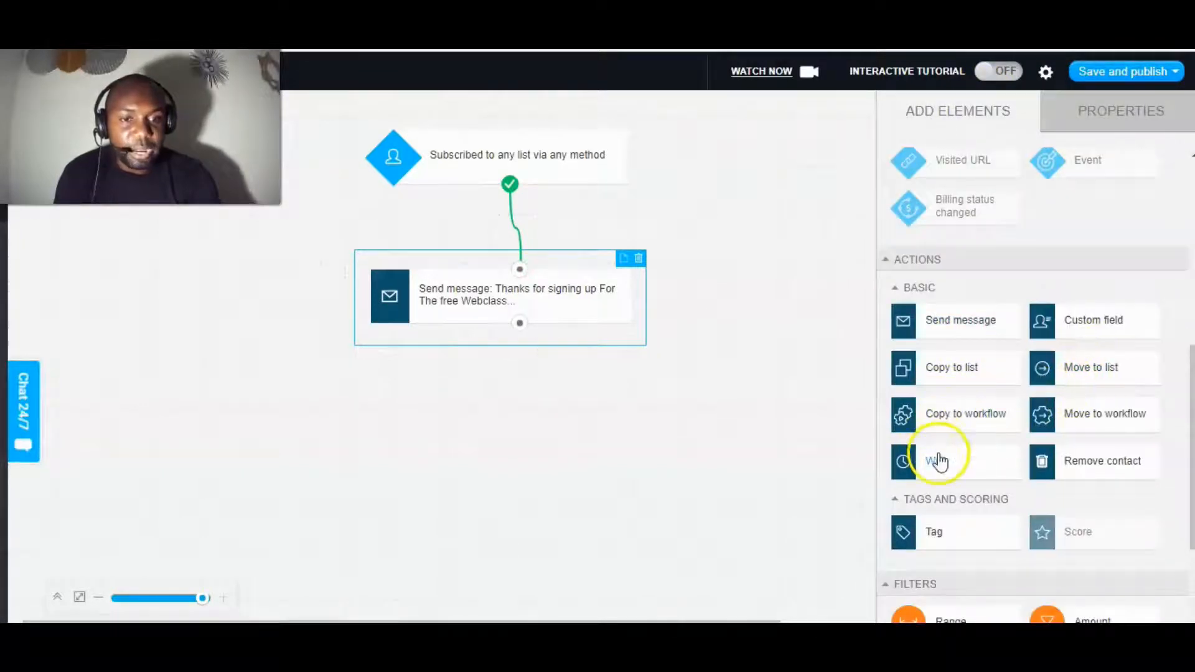
{"action": "left_click_drag", "start_coordinate": [936, 459], "coordinate": [520, 323]}
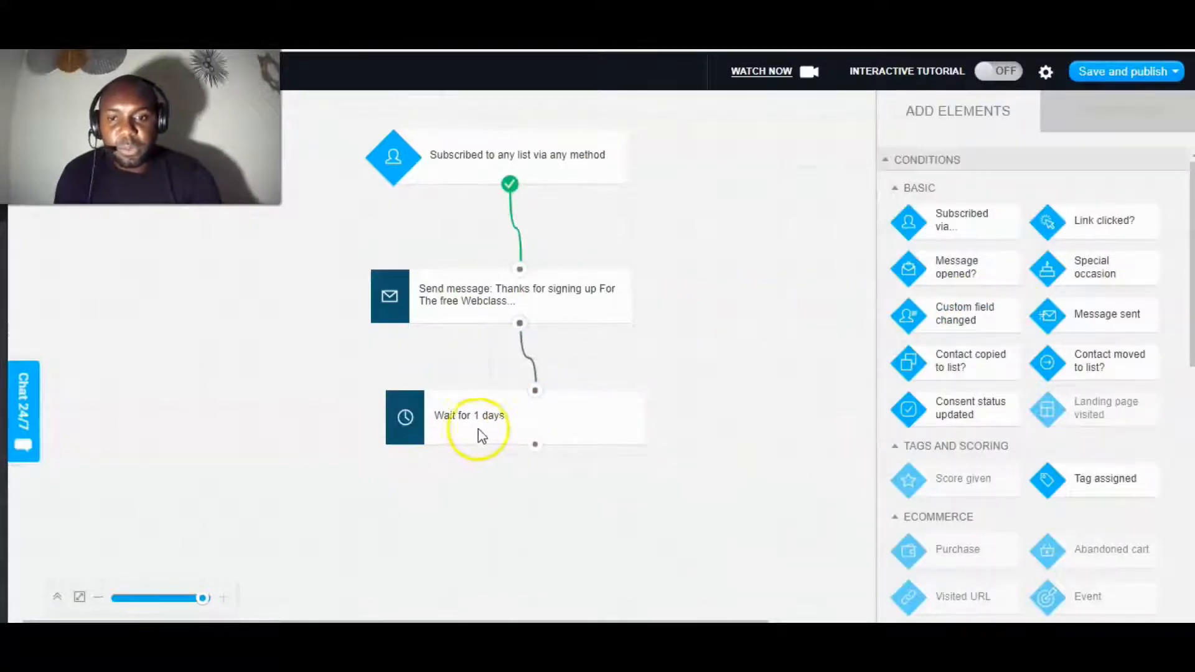
{"action": "left_click_drag", "start_coordinate": [487, 419], "coordinate": [448, 417]}
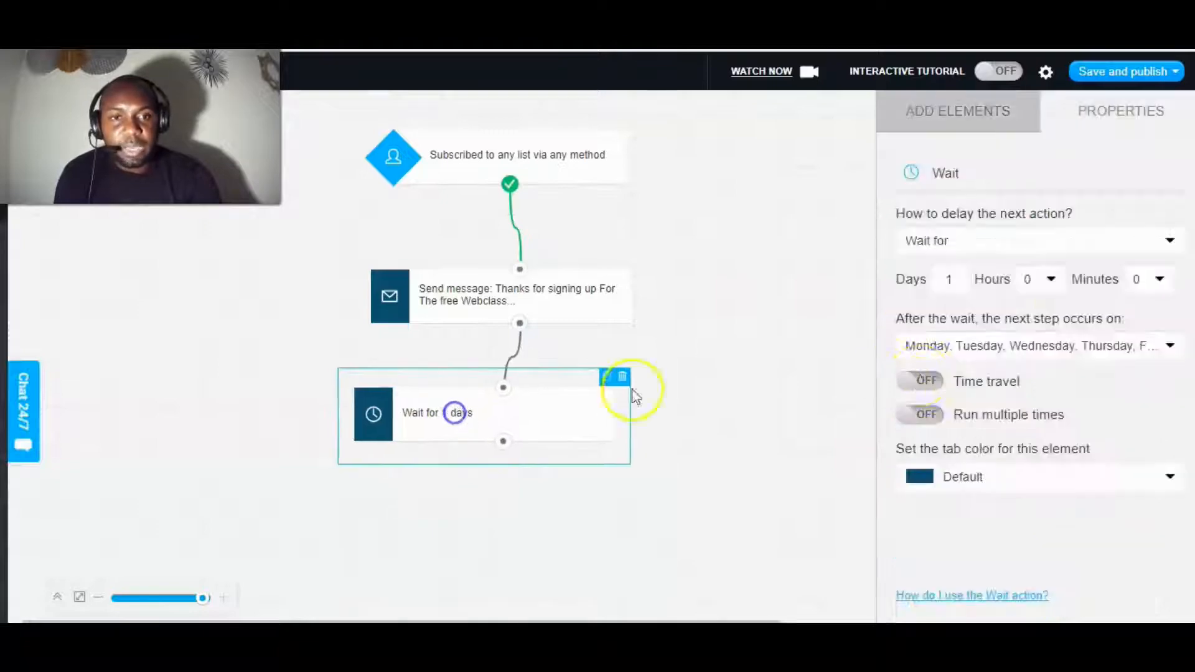
Add a second Send message action below the 1-day Wait element and connect it to the Wait's output.
{"action": "left_click", "coordinate": [933, 112]}
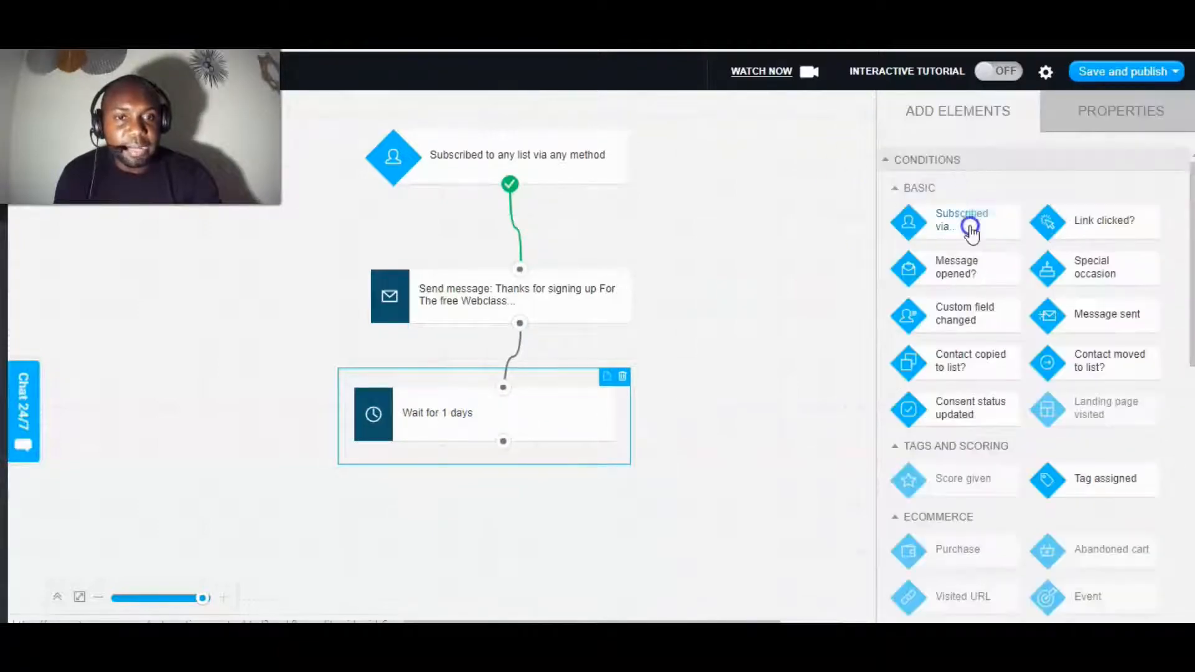
{"action": "scroll", "coordinate": [949, 351], "scroll_direction": "down", "scroll_amount": 6}
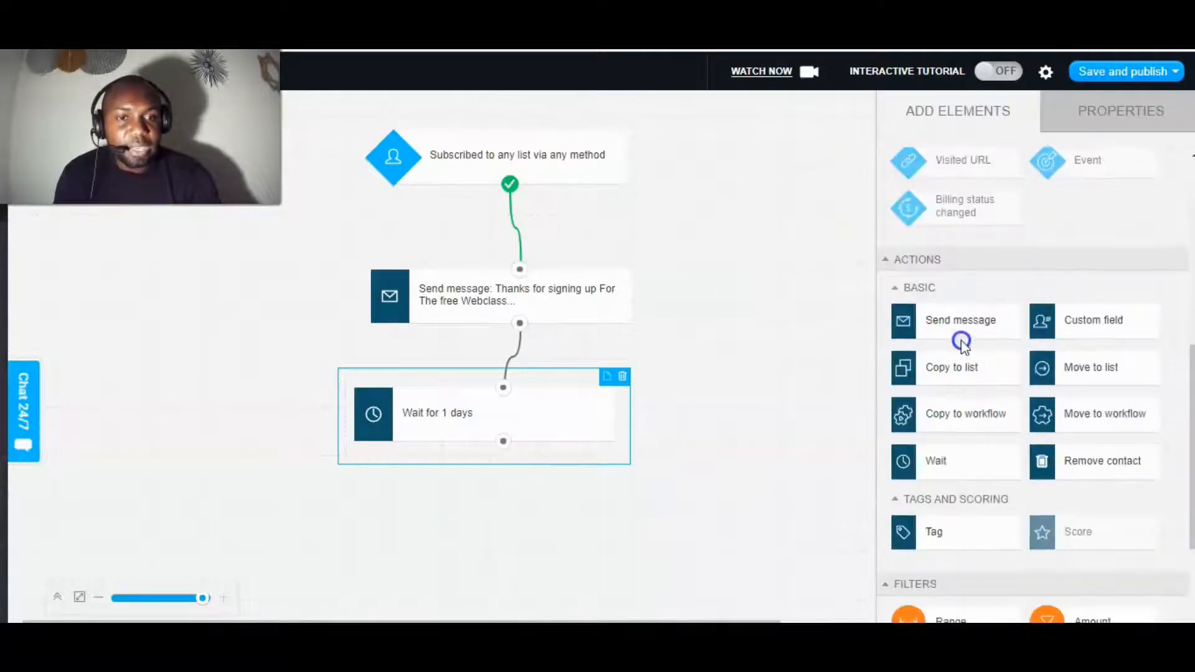
{"action": "left_click_drag", "start_coordinate": [960, 329], "coordinate": [480, 531]}
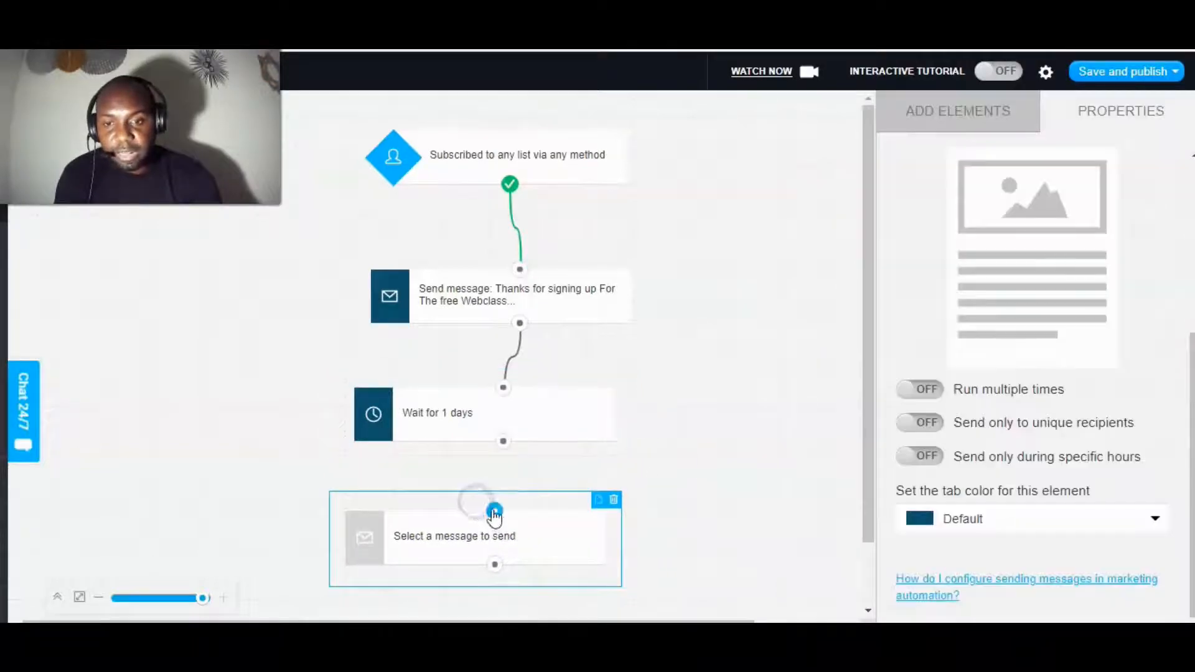
{"action": "left_click", "coordinate": [523, 469]}
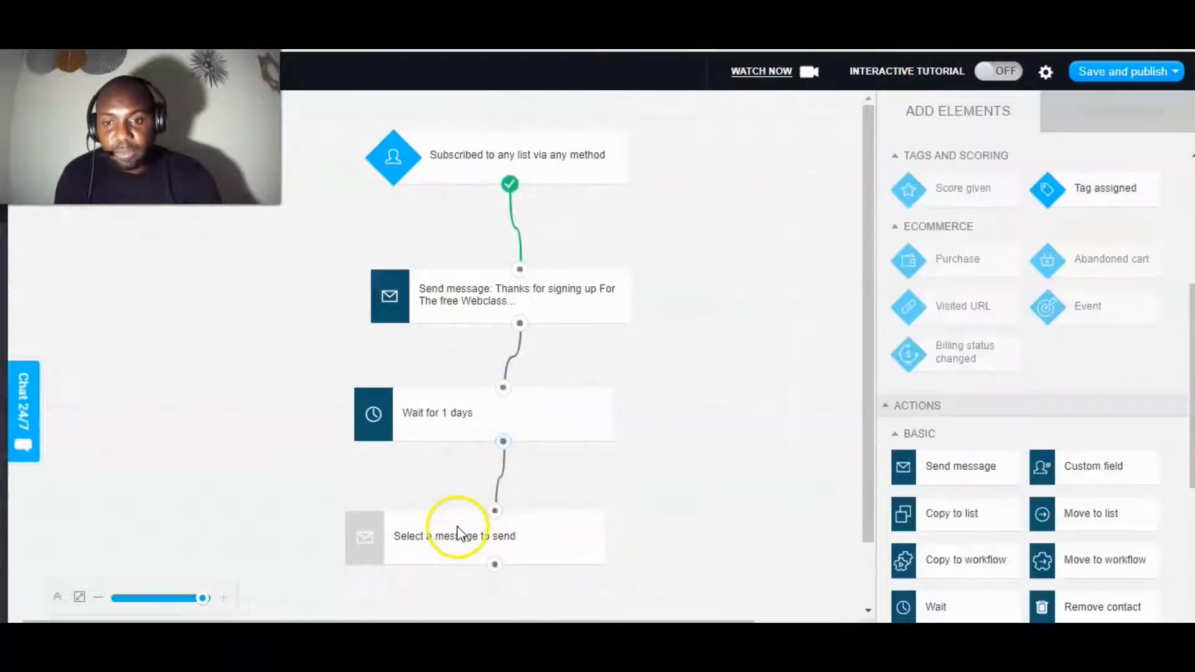
{"action": "scroll", "coordinate": [399, 525], "scroll_direction": "down", "scroll_amount": 1}
Assign the draft "A little about me" to the second Send message action and copy it as an automation message.
{"action": "left_click", "coordinate": [440, 466]}
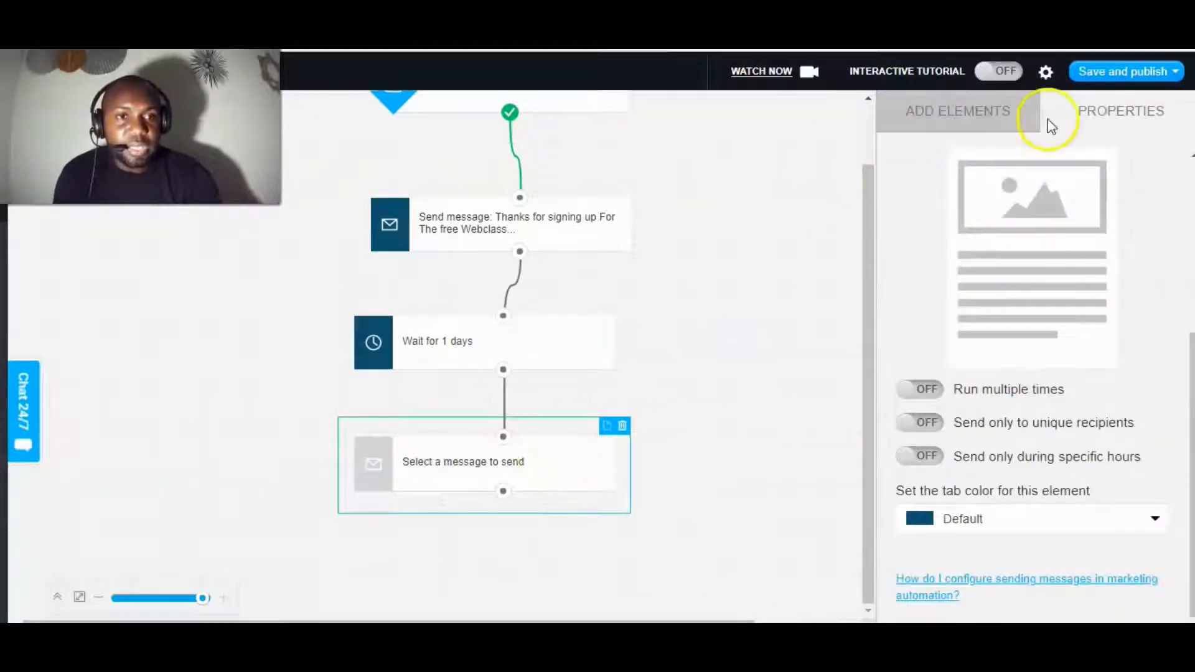
{"action": "scroll", "coordinate": [747, 323], "scroll_direction": "up", "scroll_amount": 1}
{"action": "scroll", "coordinate": [989, 230], "scroll_direction": "up", "scroll_amount": 5}
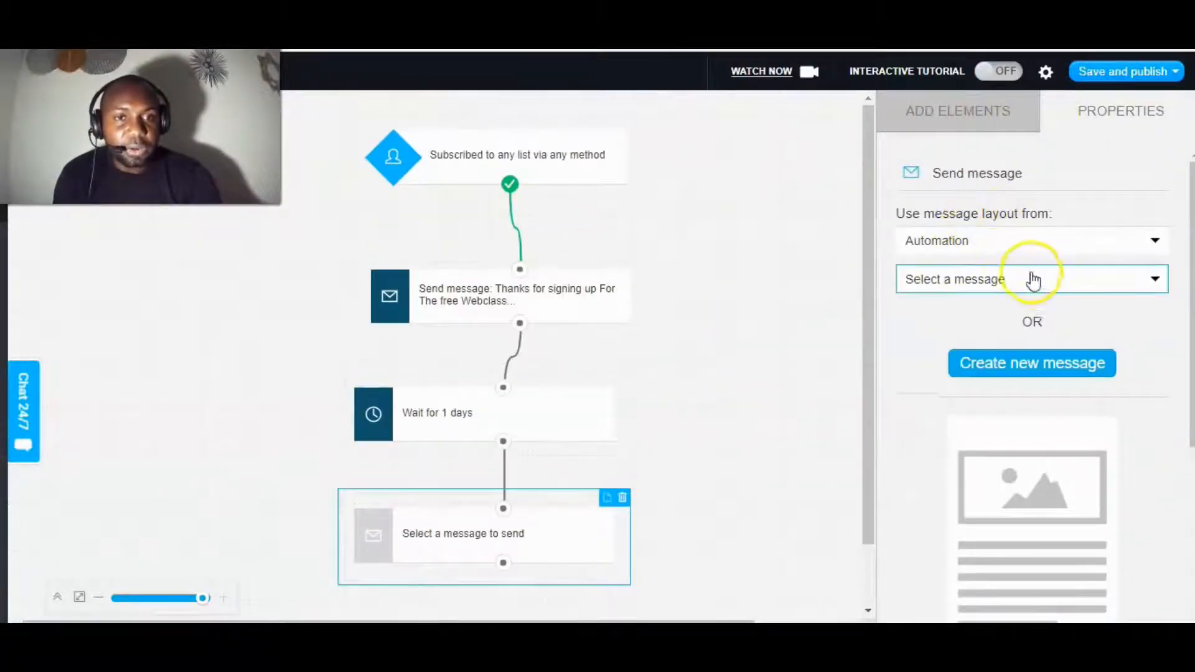
{"action": "left_click", "coordinate": [1048, 241]}
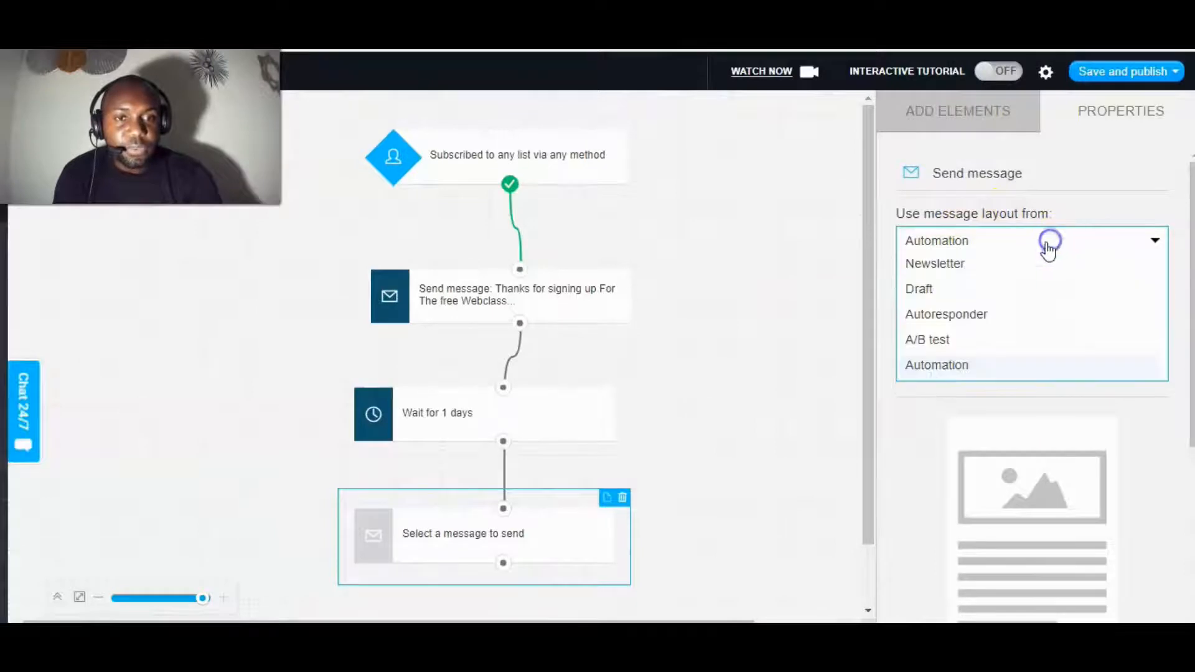
{"action": "left_click", "coordinate": [922, 299]}
{"action": "left_click", "coordinate": [1035, 282]}
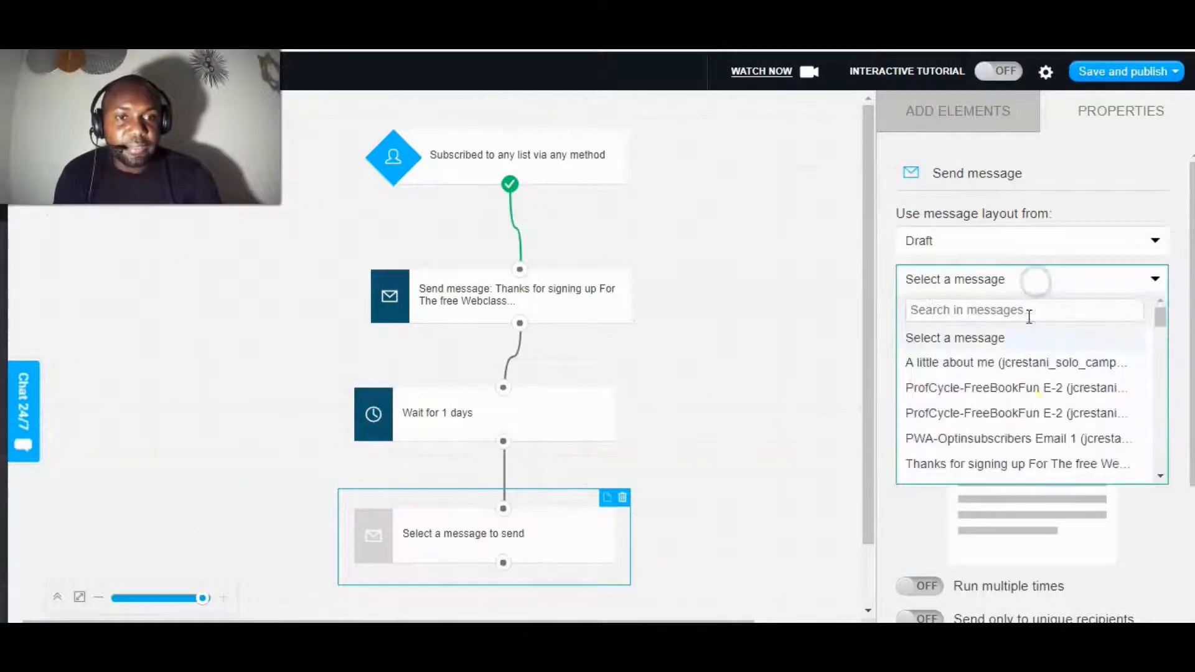
{"action": "left_click", "coordinate": [1003, 365]}
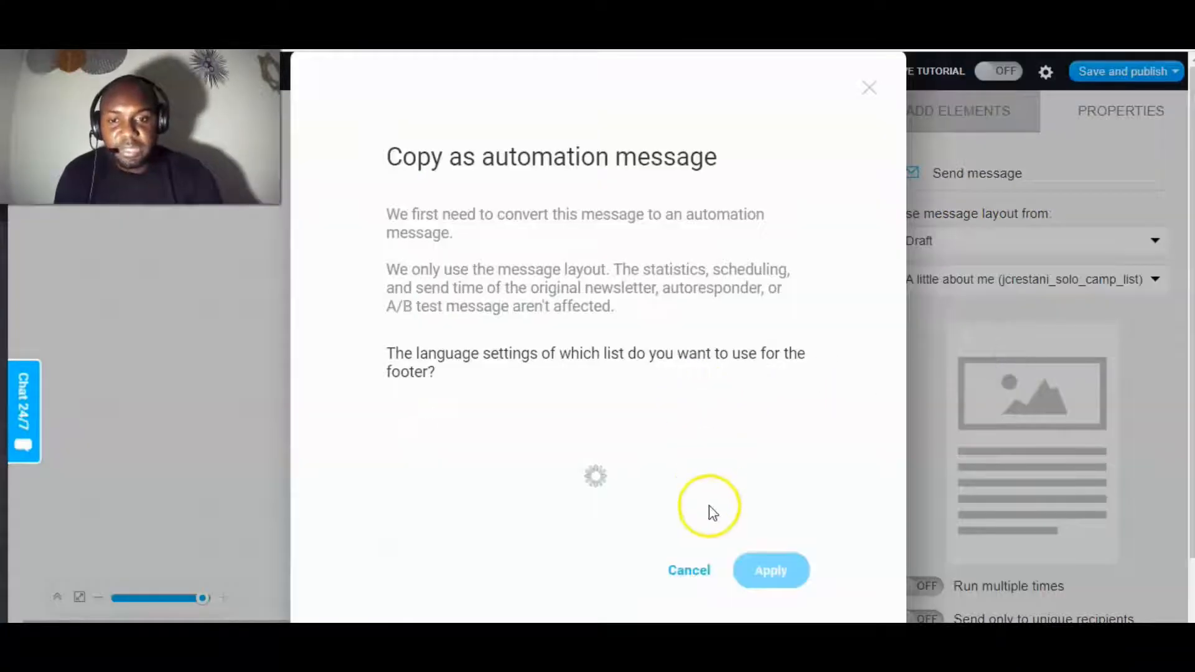
{"action": "left_click", "coordinate": [770, 499]}
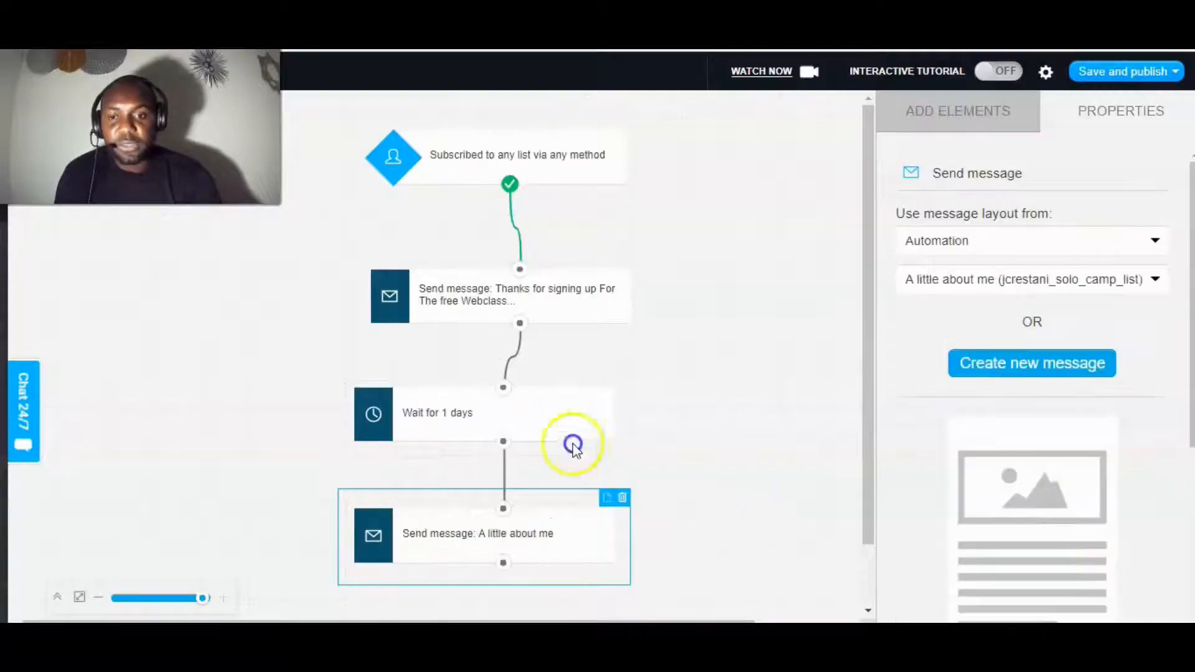
Review the workflow sequence from the subscription condition through the first message and the wait to the second message.
{"action": "scroll", "coordinate": [545, 436], "scroll_direction": "down", "scroll_amount": 1}
{"action": "scroll", "coordinate": [503, 445], "scroll_direction": "up", "scroll_amount": 1}
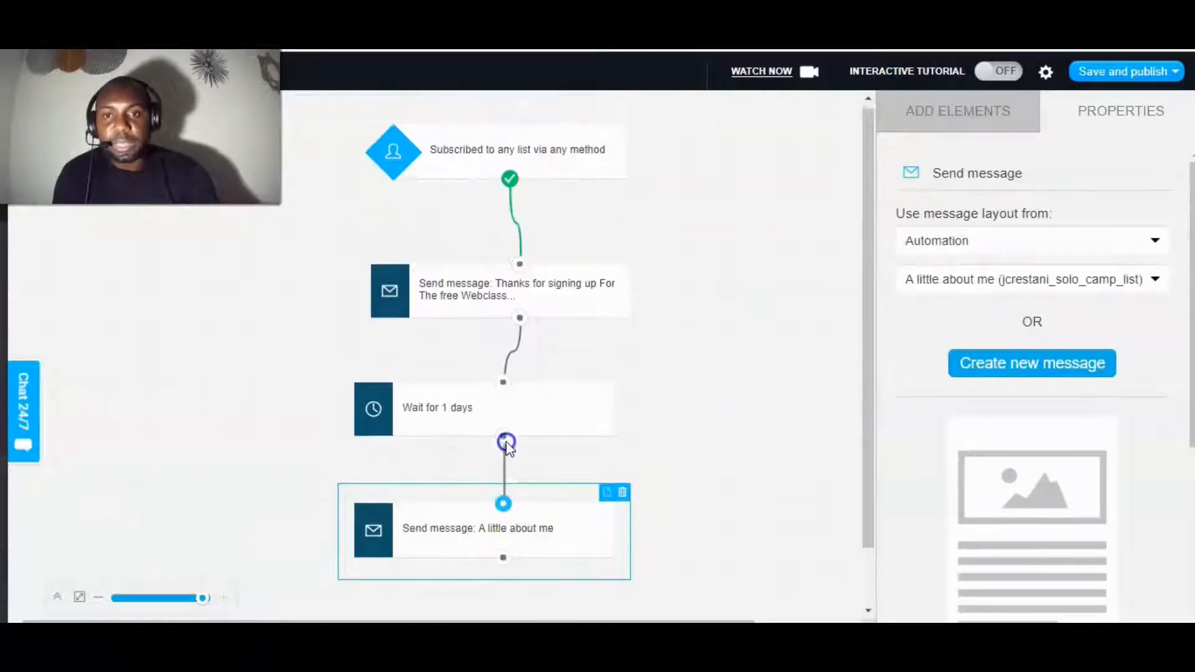
{"action": "scroll", "coordinate": [493, 399], "scroll_direction": "down", "scroll_amount": 1}
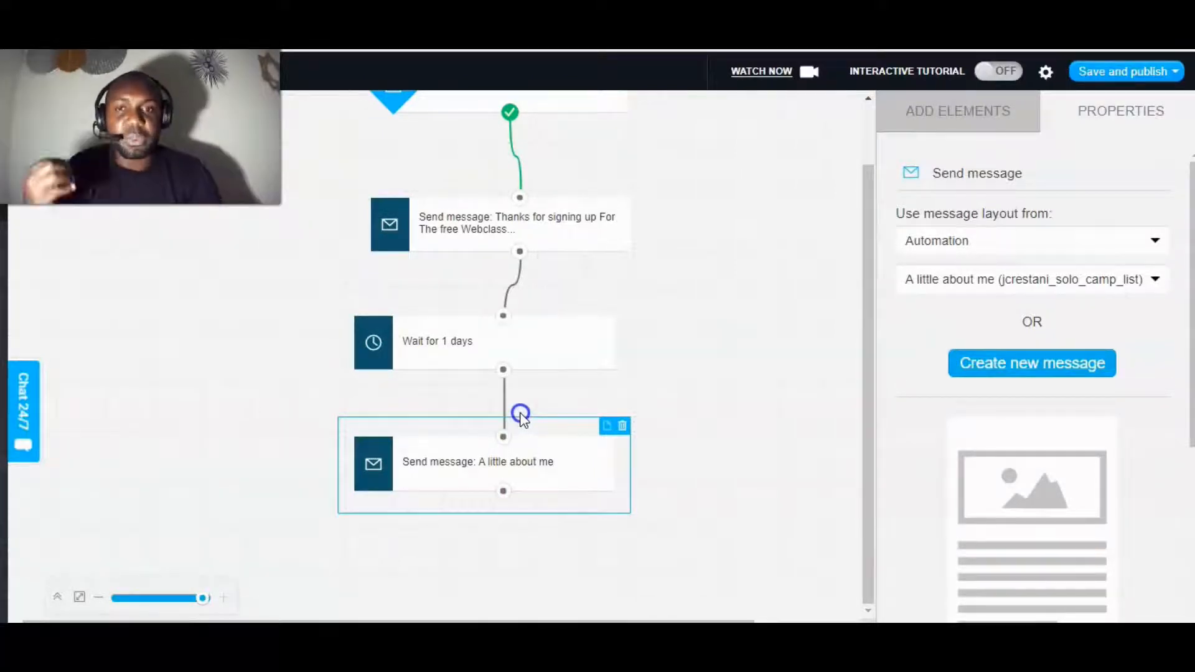
{"action": "scroll", "coordinate": [535, 423], "scroll_direction": "up", "scroll_amount": 1}
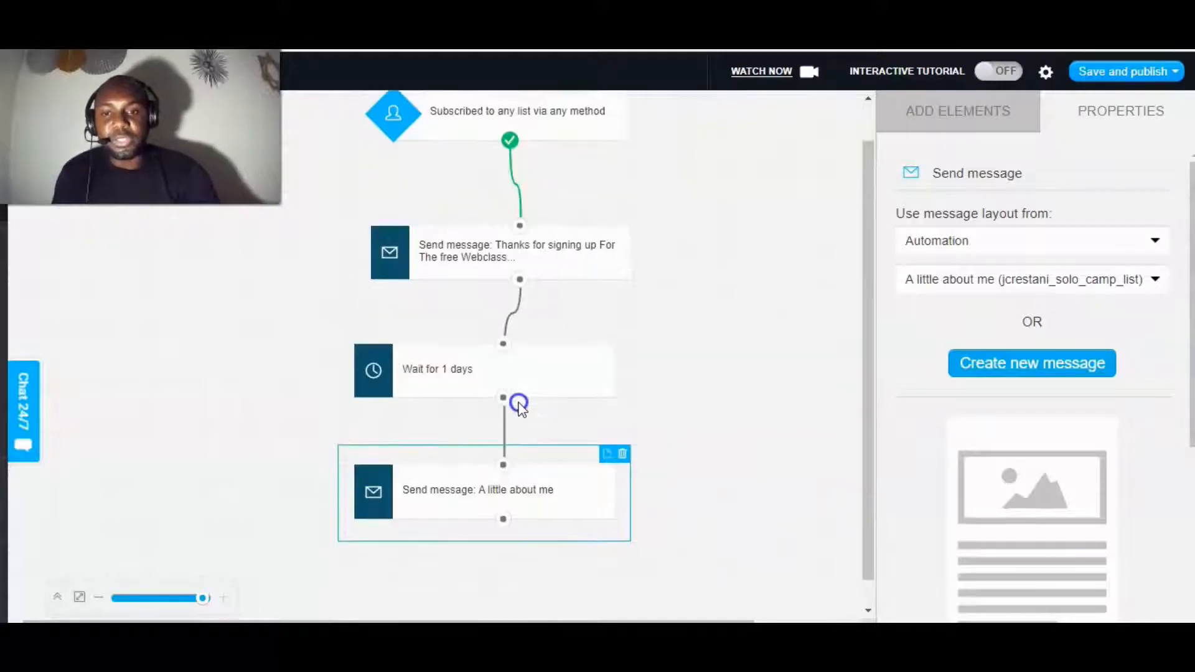
{"action": "scroll", "coordinate": [521, 424], "scroll_direction": "down", "scroll_amount": 1}
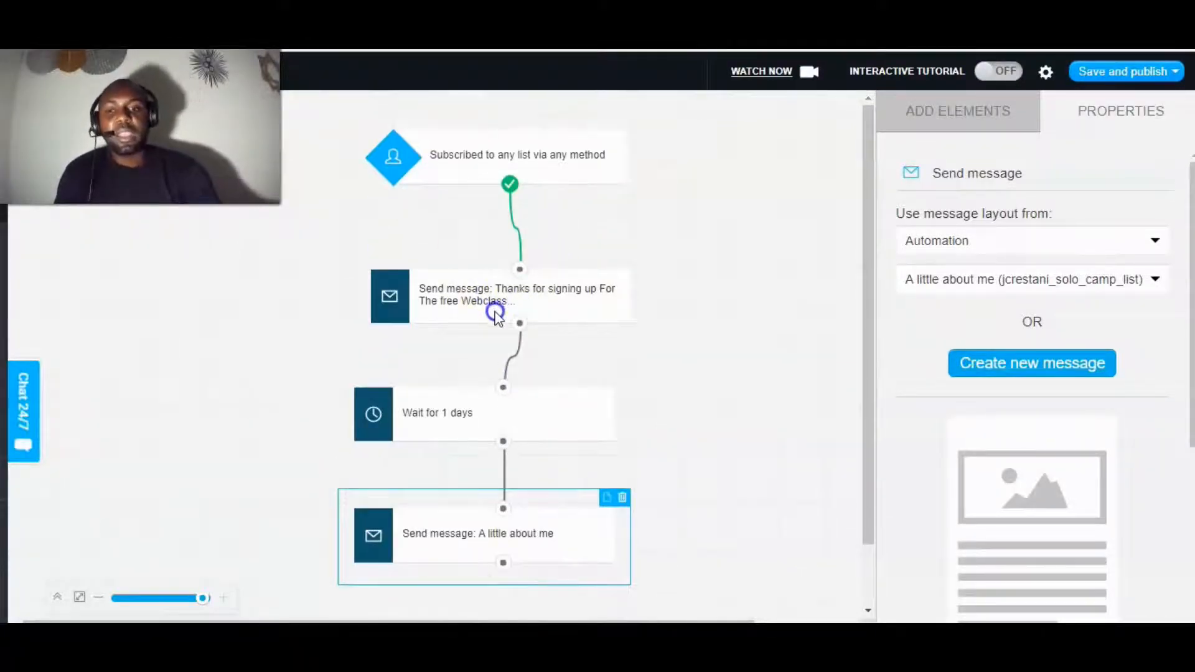
{"action": "scroll", "coordinate": [494, 336], "scroll_direction": "down", "scroll_amount": 1}
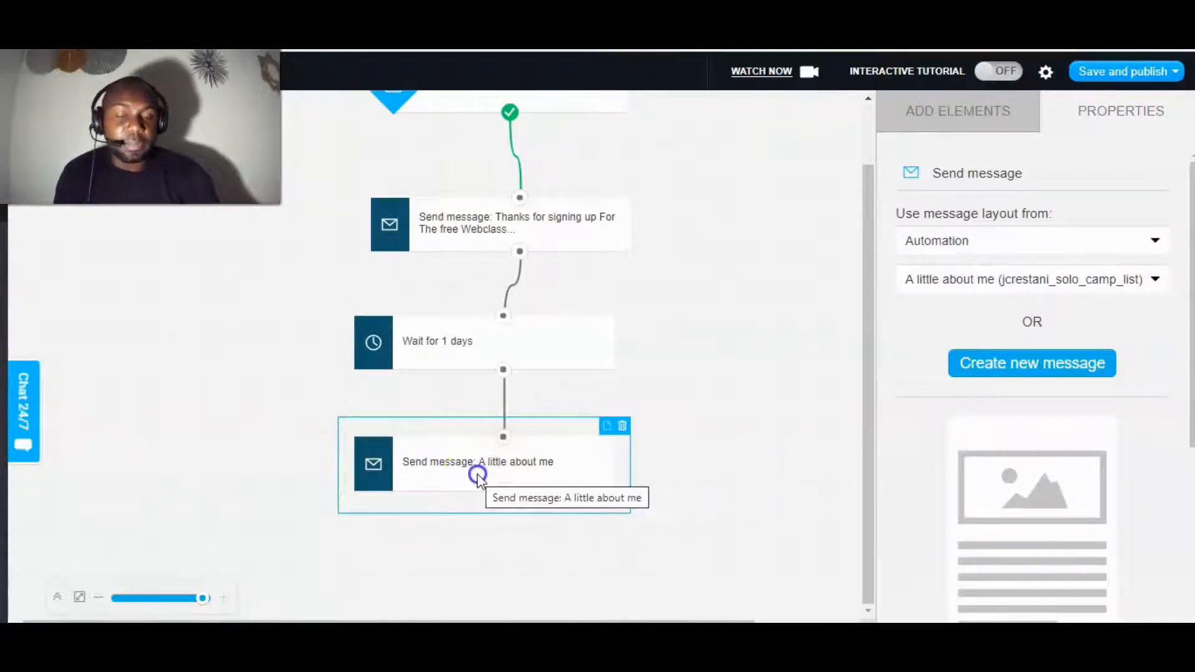
{"action": "scroll", "coordinate": [736, 286], "scroll_direction": "up", "scroll_amount": 1}
{"action": "scroll", "coordinate": [683, 328], "scroll_direction": "down", "scroll_amount": 1}
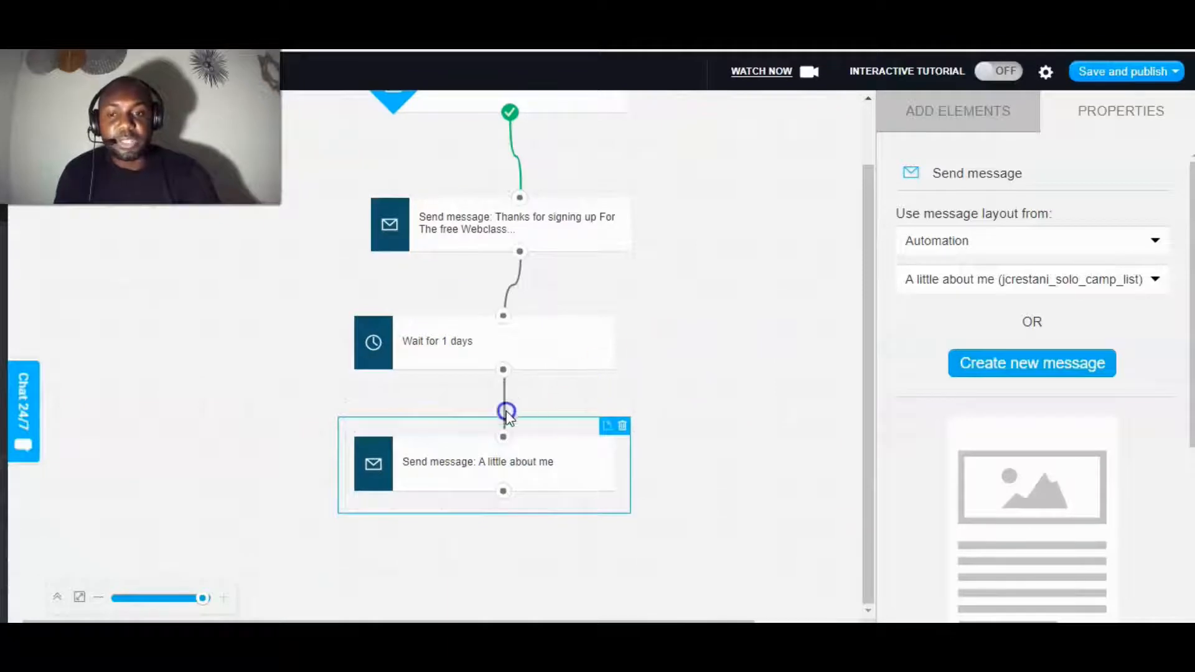
{"action": "scroll", "coordinate": [753, 309], "scroll_direction": "up", "scroll_amount": 1}
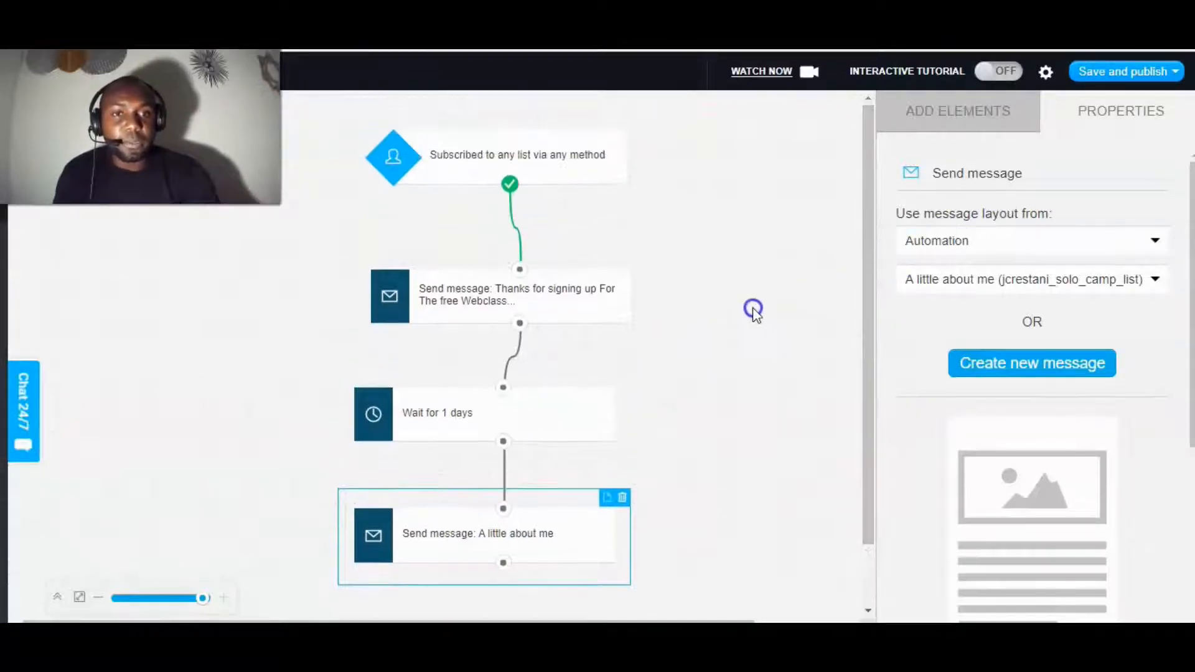
Add a Message opened? condition below the "A little about me" message and connect it to that message's output.
{"action": "left_click", "coordinate": [946, 115]}
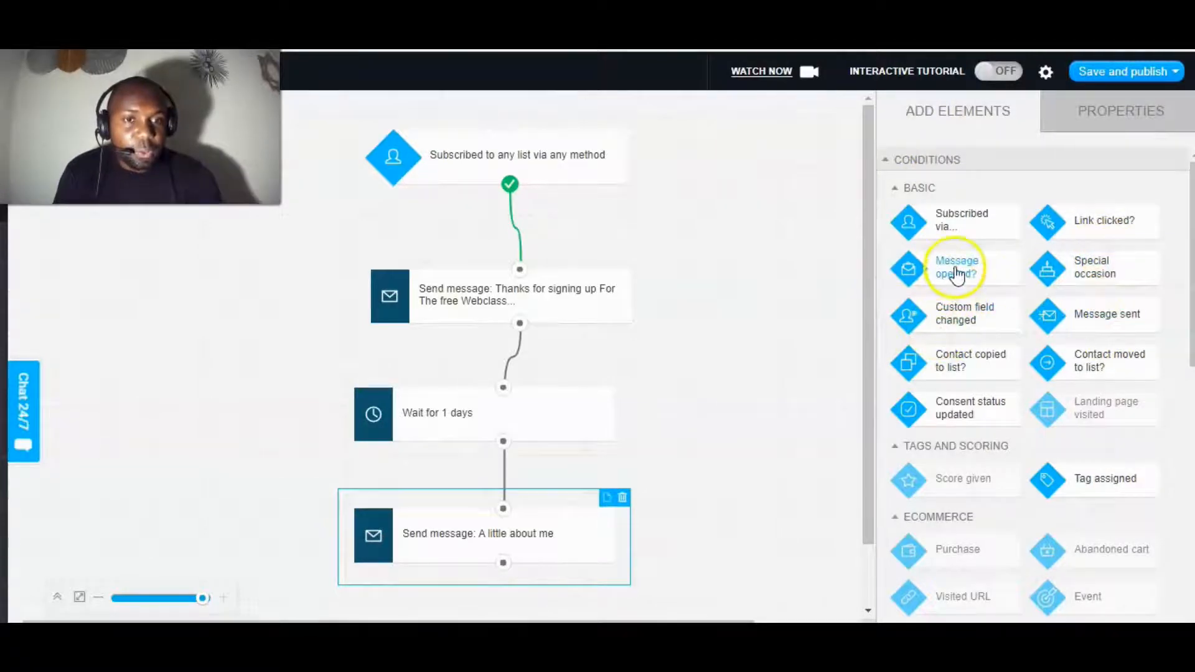
{"action": "left_click_drag", "start_coordinate": [956, 274], "coordinate": [440, 569]}
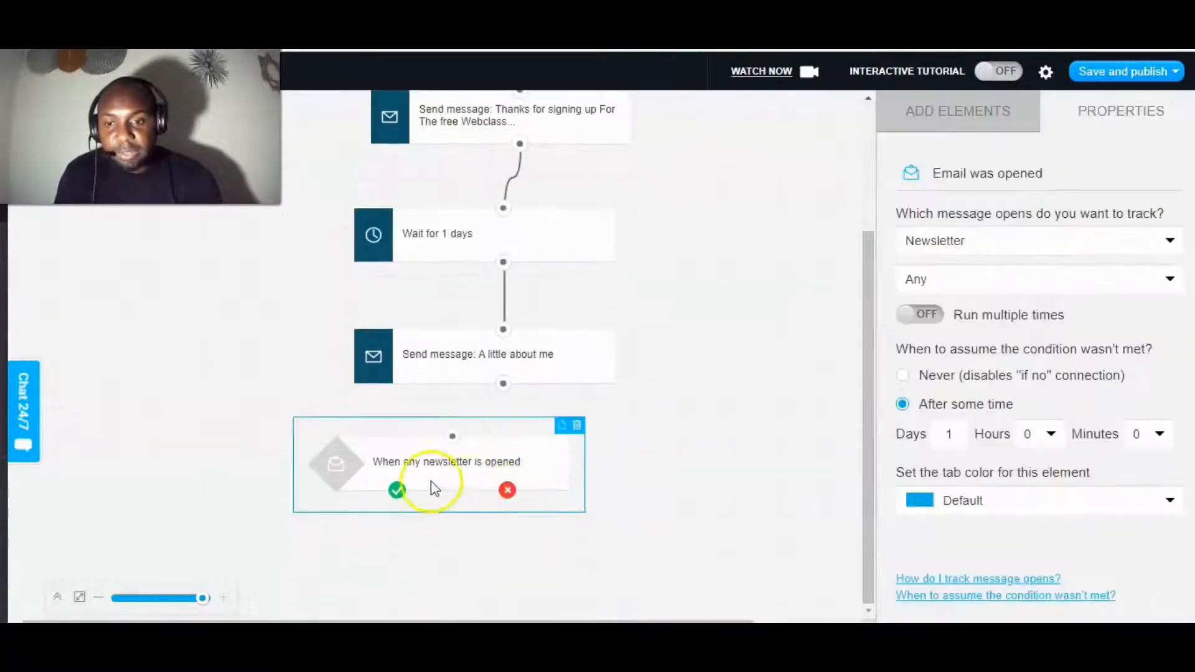
{"action": "left_click_drag", "start_coordinate": [434, 489], "coordinate": [409, 485]}
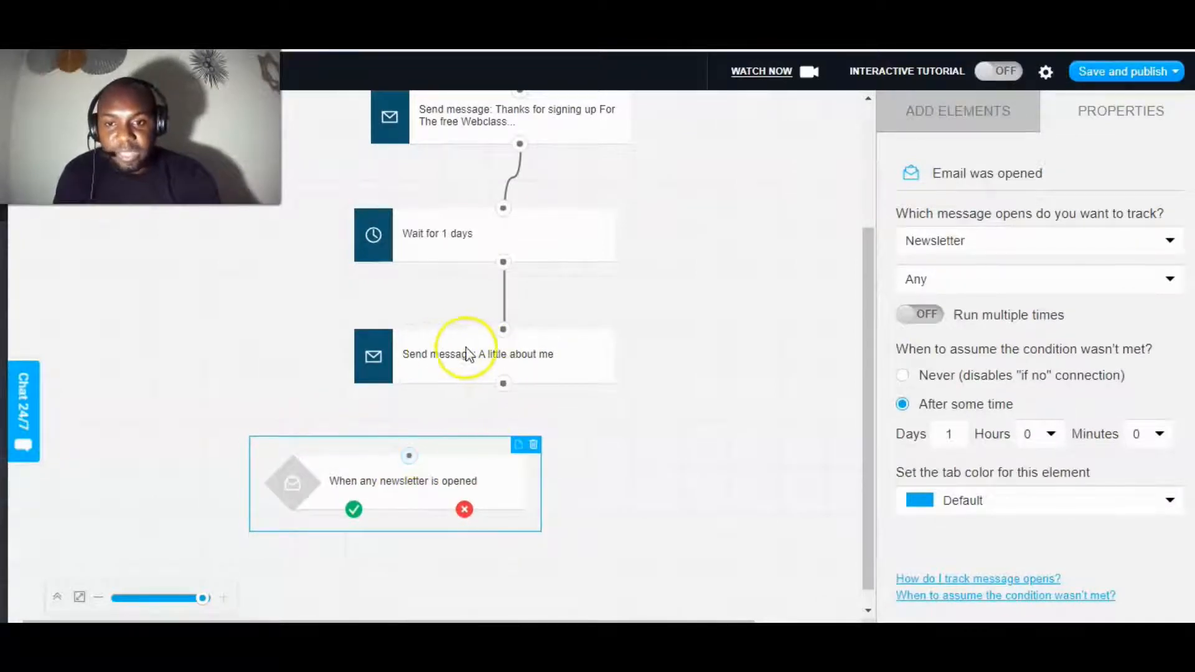
{"action": "left_click_drag", "start_coordinate": [411, 459], "coordinate": [503, 386]}
{"action": "scroll", "coordinate": [564, 436], "scroll_direction": "down", "scroll_amount": 1}
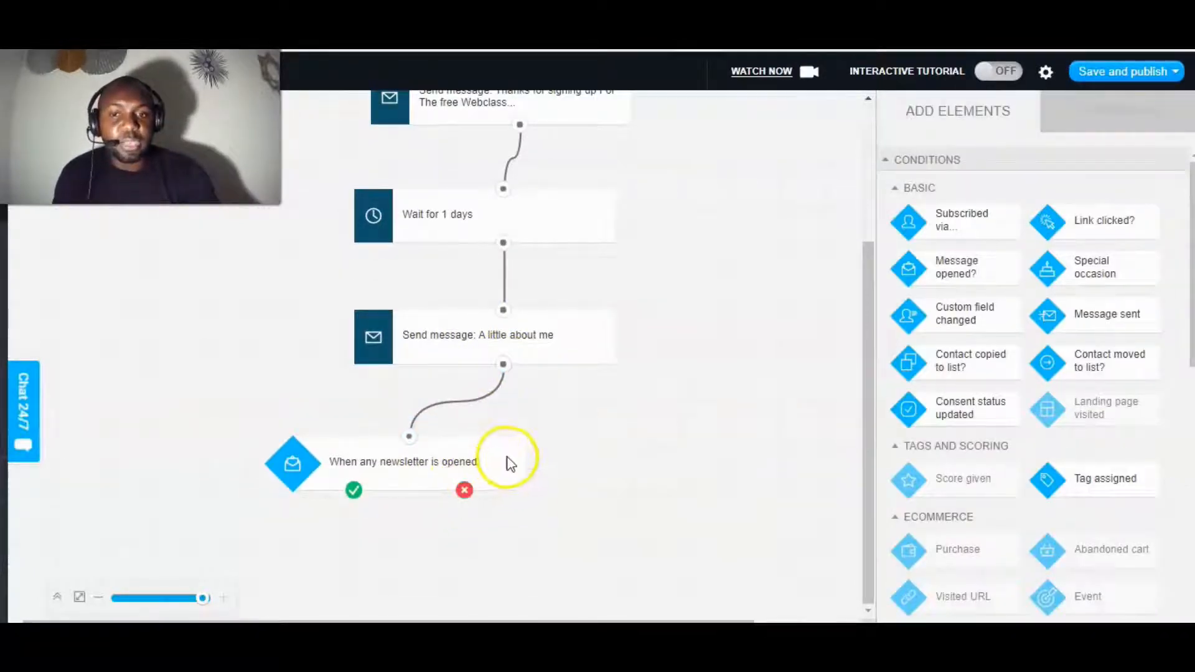
Add a Wait action under the Message opened? condition, connect it to the not-opened branch, and position it beneath that branch.
{"action": "left_click", "coordinate": [932, 113]}
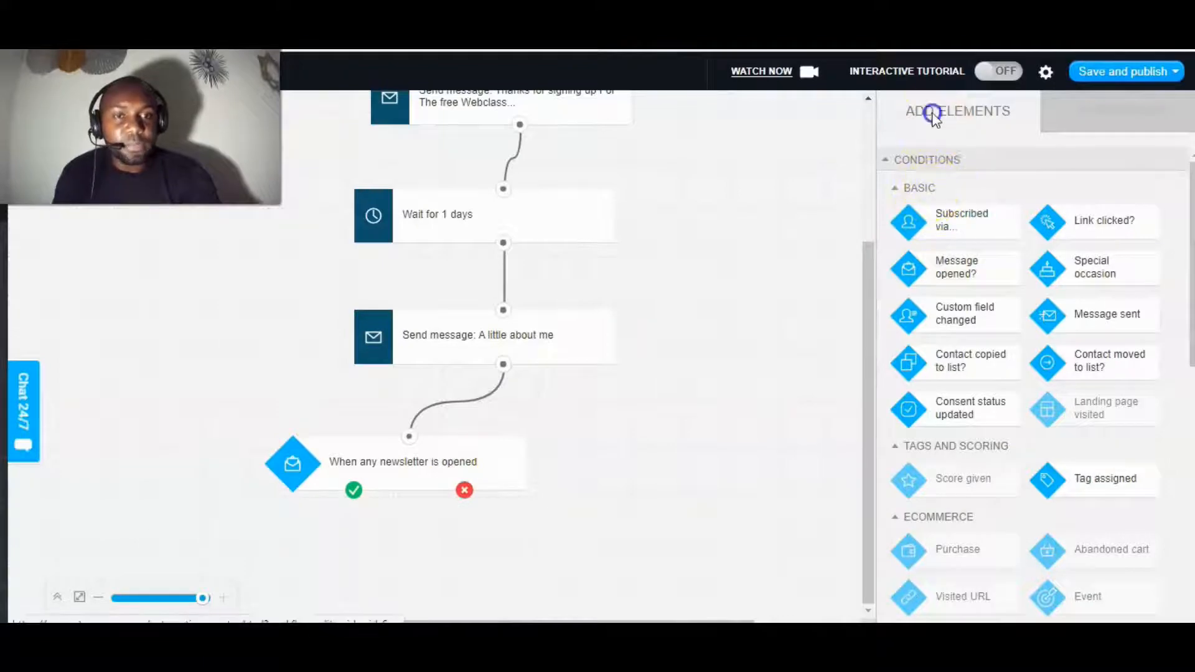
{"action": "scroll", "coordinate": [981, 374], "scroll_direction": "down", "scroll_amount": 5}
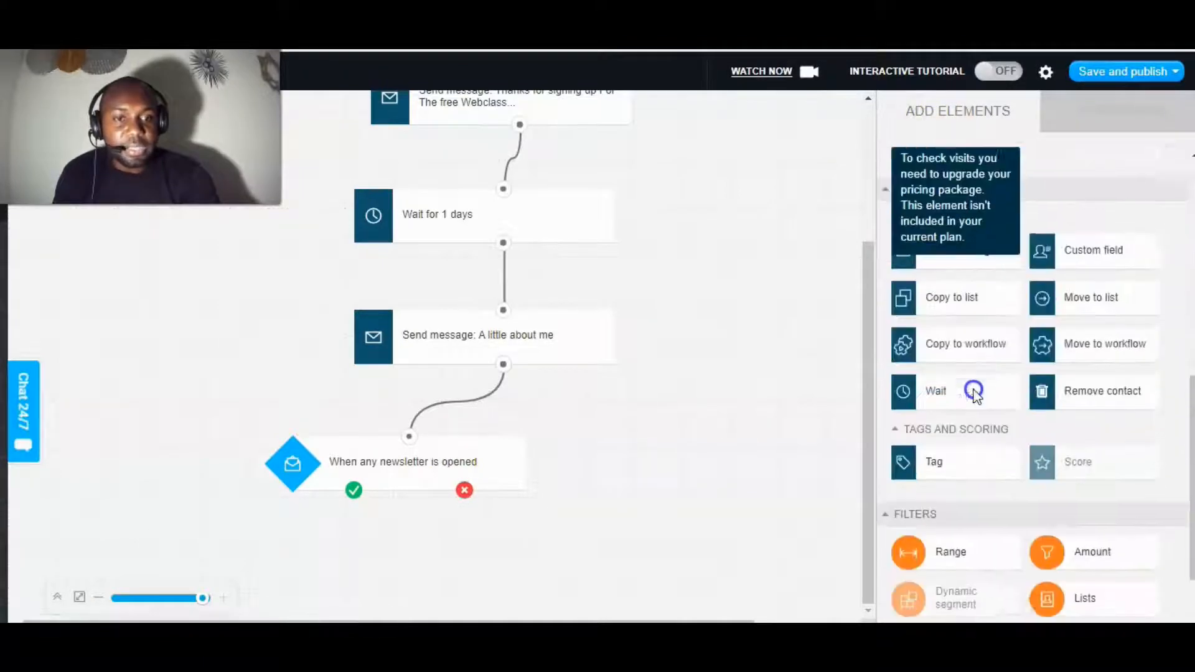
{"action": "scroll", "coordinate": [982, 385], "scroll_direction": "up", "scroll_amount": 1}
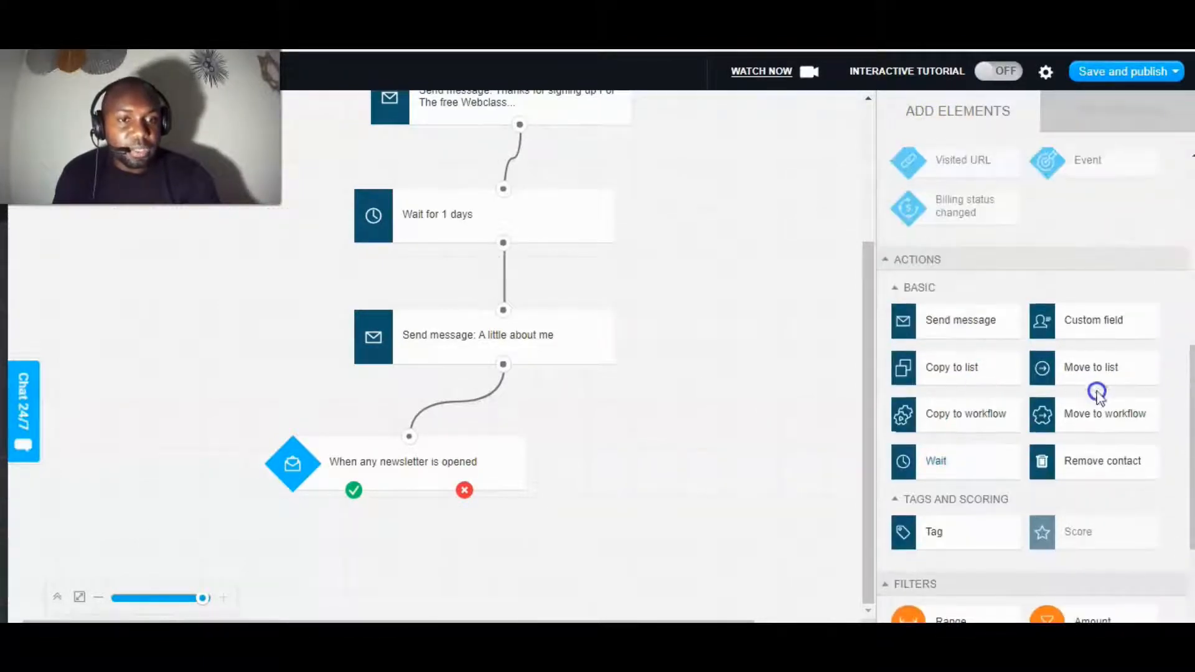
{"action": "left_click_drag", "start_coordinate": [944, 457], "coordinate": [528, 535]}
{"action": "left_click_drag", "start_coordinate": [547, 436], "coordinate": [464, 386]}
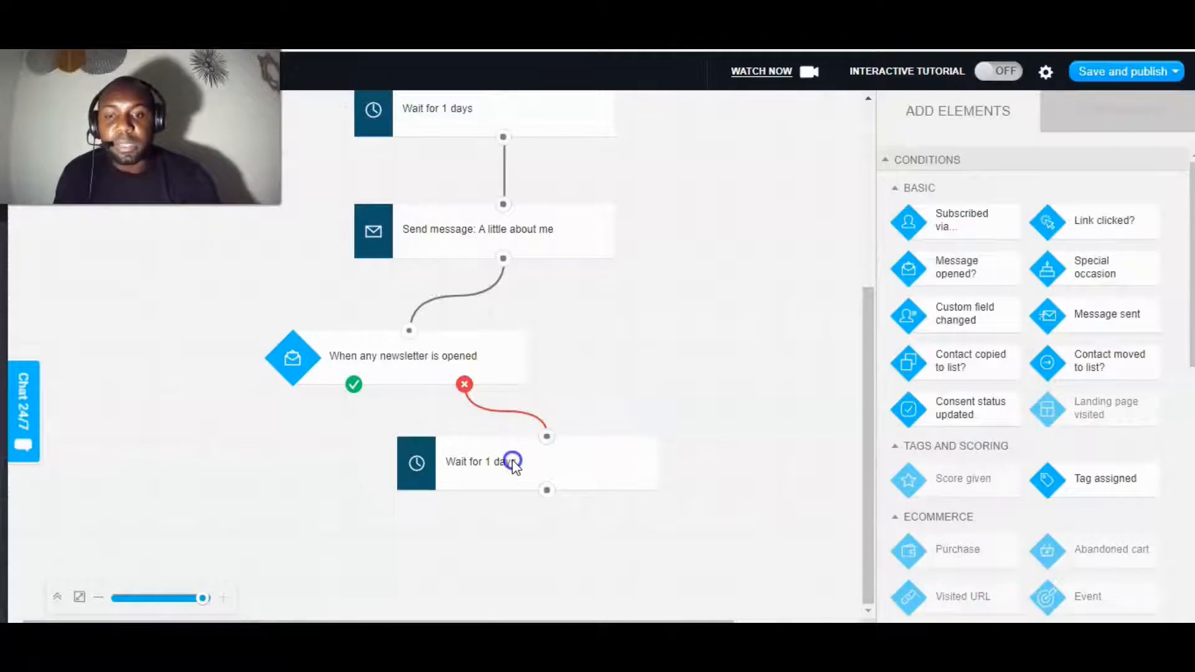
{"action": "left_click_drag", "start_coordinate": [513, 464], "coordinate": [476, 462]}
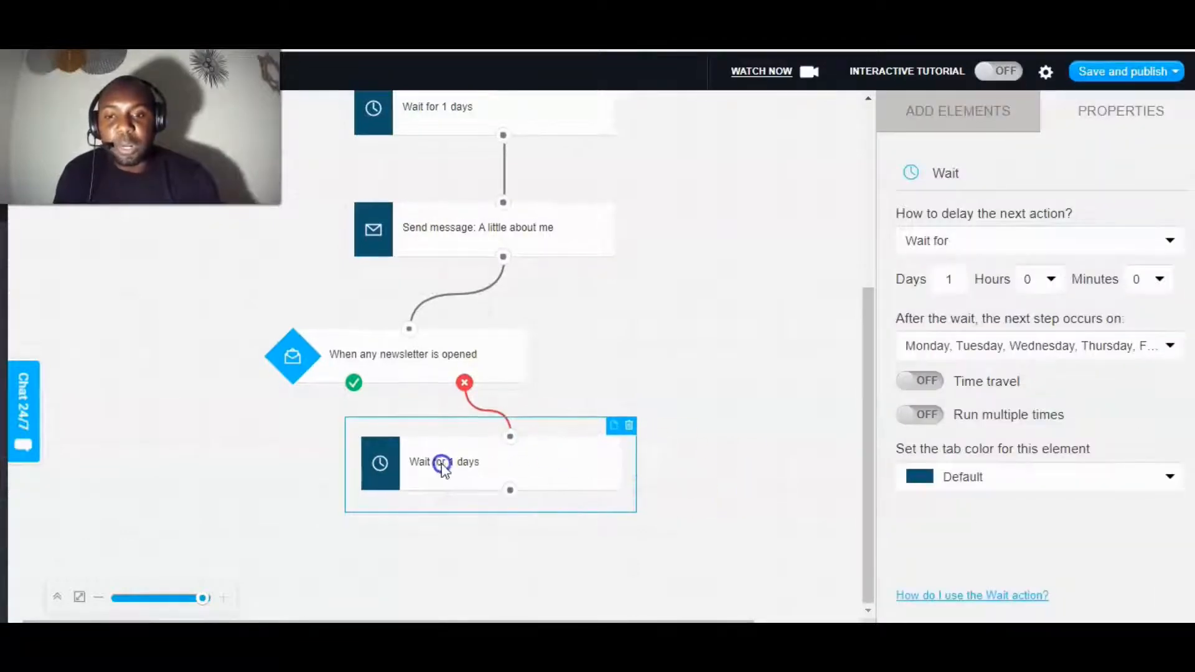
Check the weekday options of the not-opened branch's Wait action and turn on Time travel for it.
{"action": "left_click", "coordinate": [907, 113]}
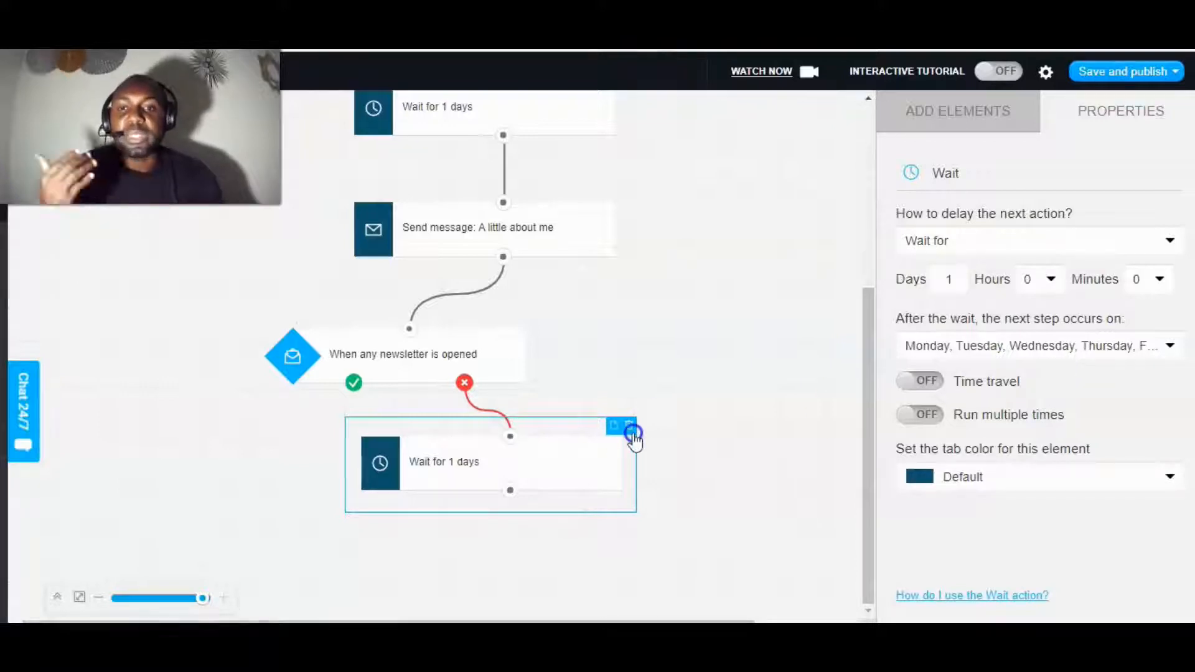
{"action": "left_click", "coordinate": [1170, 346]}
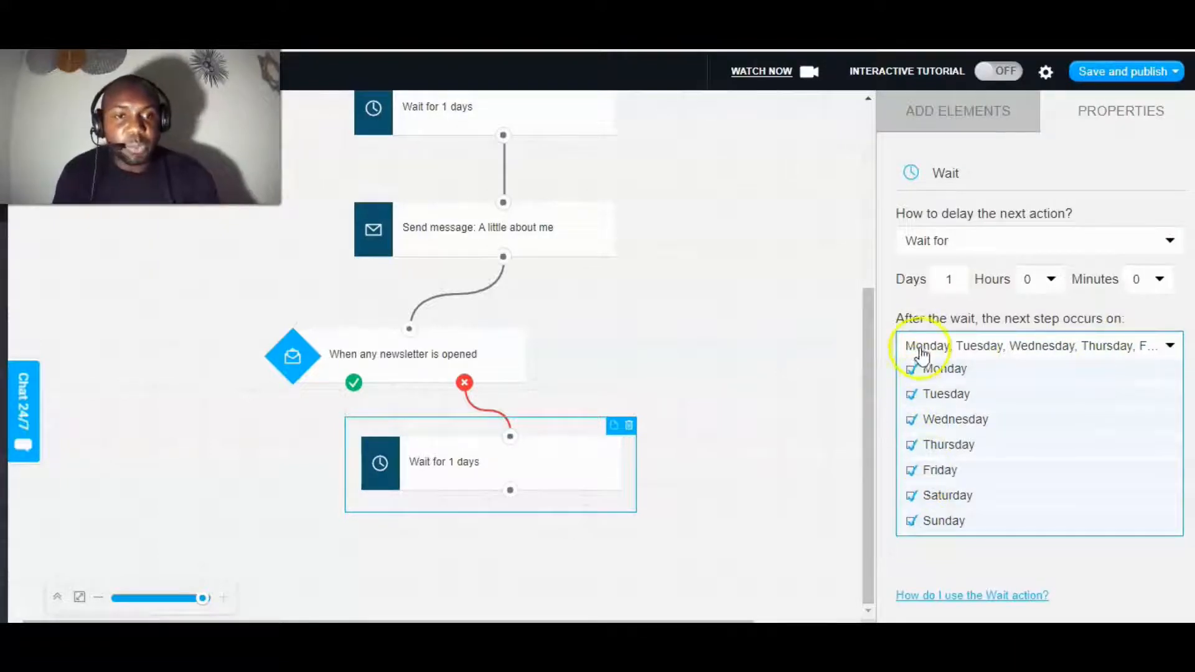
{"action": "left_click", "coordinate": [798, 332]}
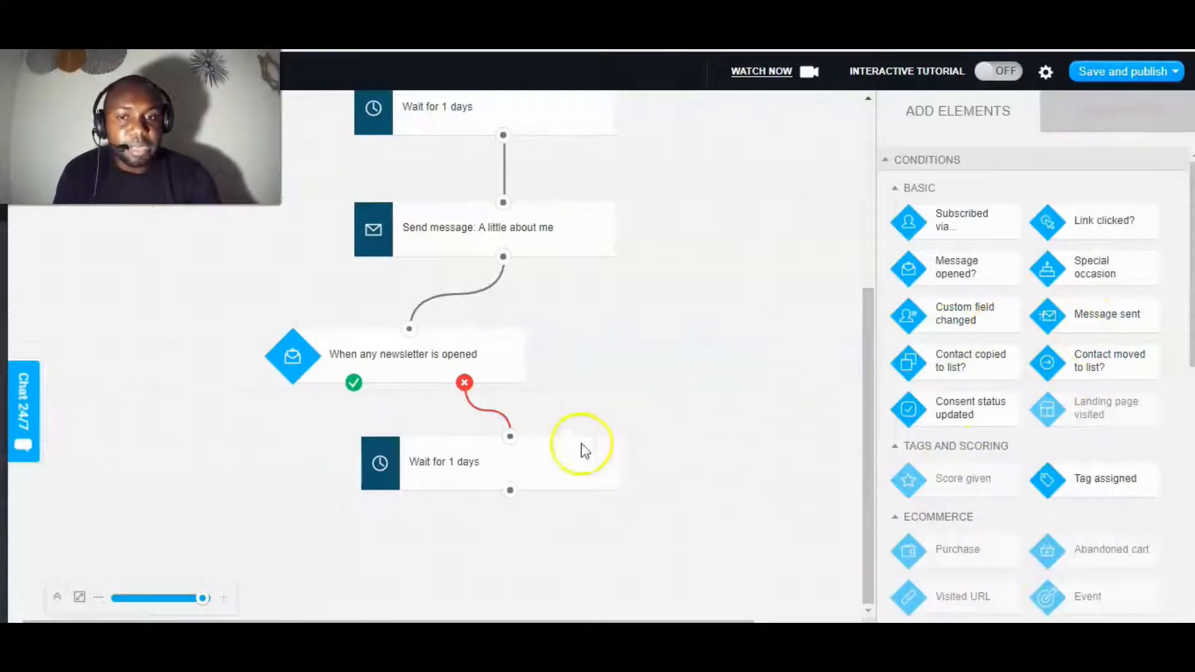
{"action": "left_click", "coordinate": [413, 401]}
{"action": "left_click", "coordinate": [480, 467]}
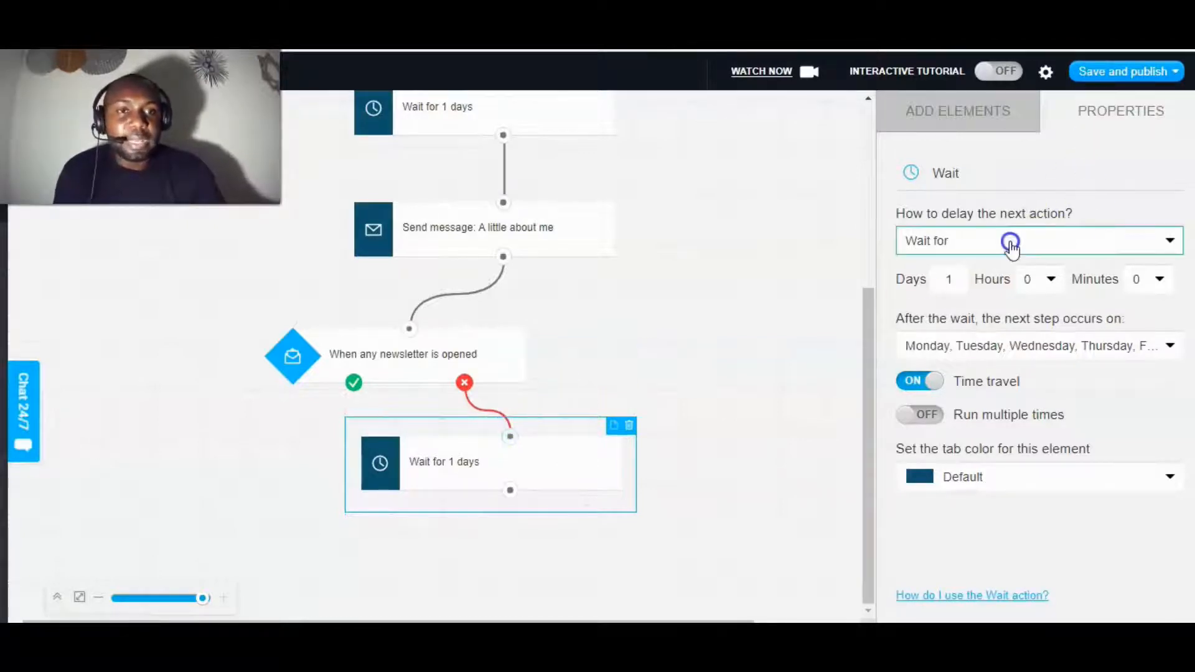
Add a third Send message action below the not-opened branch's Wait element and connect it to that Wait.
{"action": "left_click", "coordinate": [945, 121]}
{"action": "scroll", "coordinate": [976, 339], "scroll_direction": "down", "scroll_amount": 10}
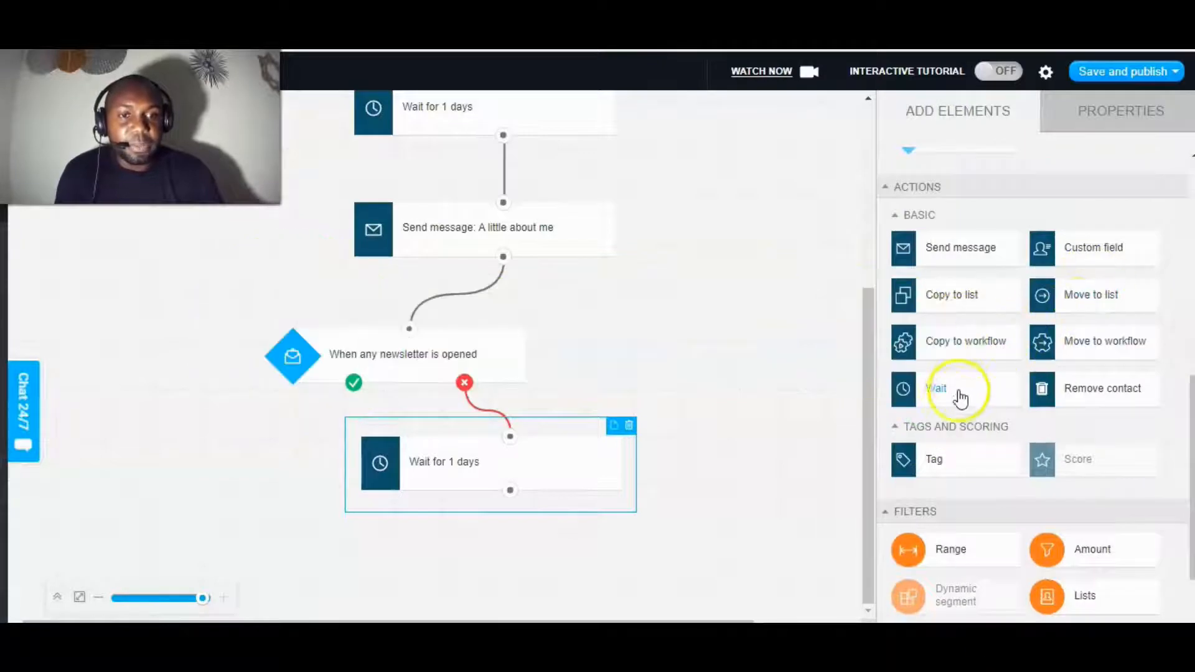
{"action": "left_click_drag", "start_coordinate": [950, 257], "coordinate": [555, 533]}
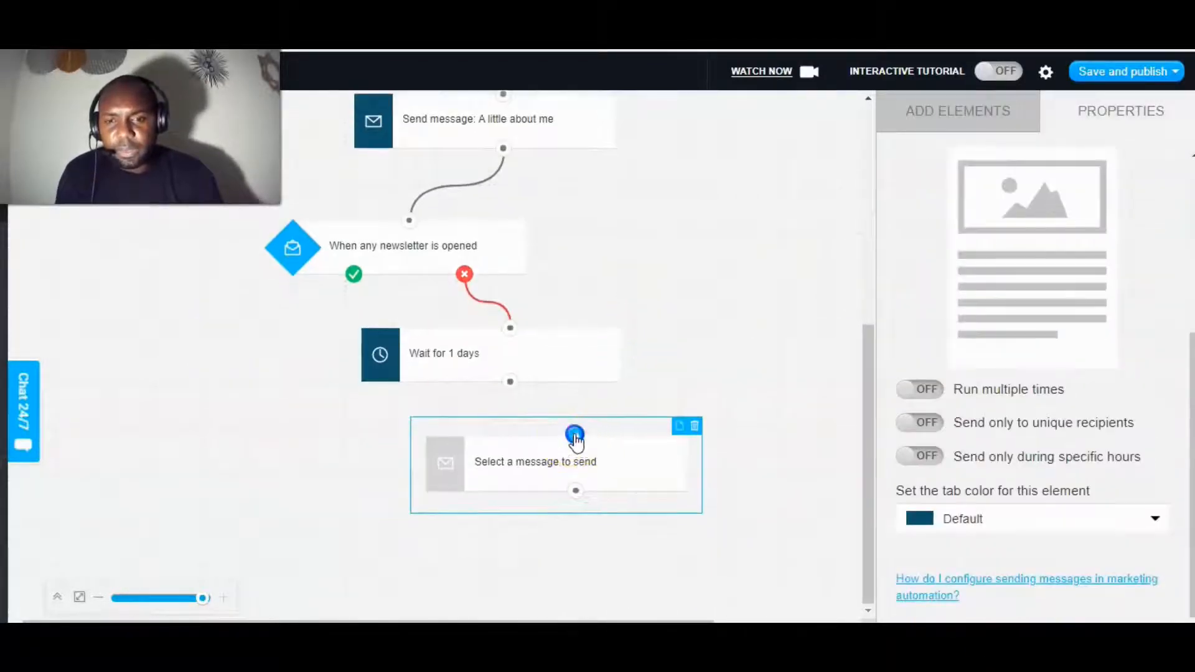
{"action": "left_click_drag", "start_coordinate": [575, 436], "coordinate": [512, 386]}
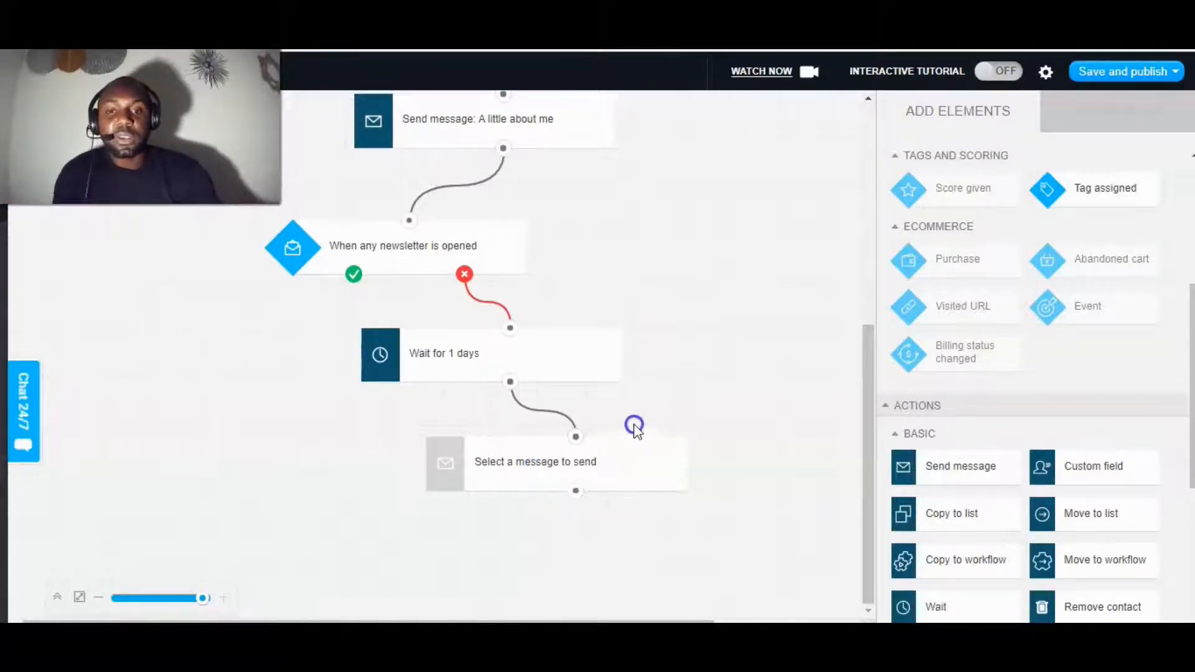
Assign the draft message "ProfCycle-FreeBookFun E-2" to the third Send message action, converting it to an automation message with the original list's language settings.
{"action": "left_click", "coordinate": [548, 457]}
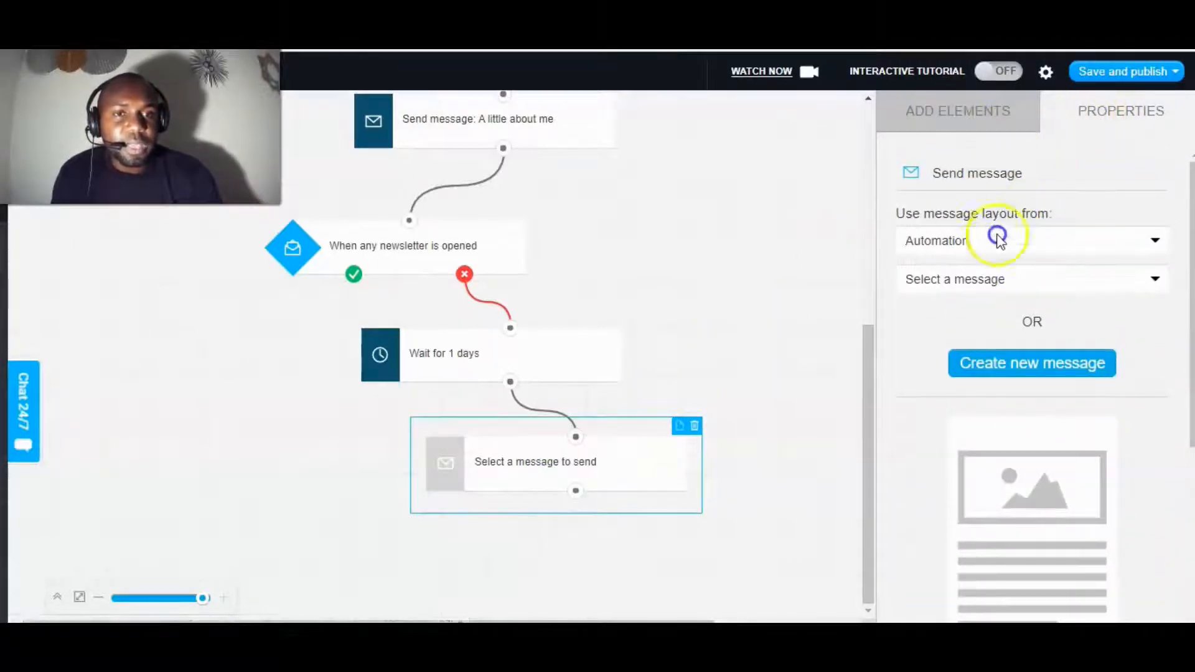
{"action": "left_click", "coordinate": [1030, 279]}
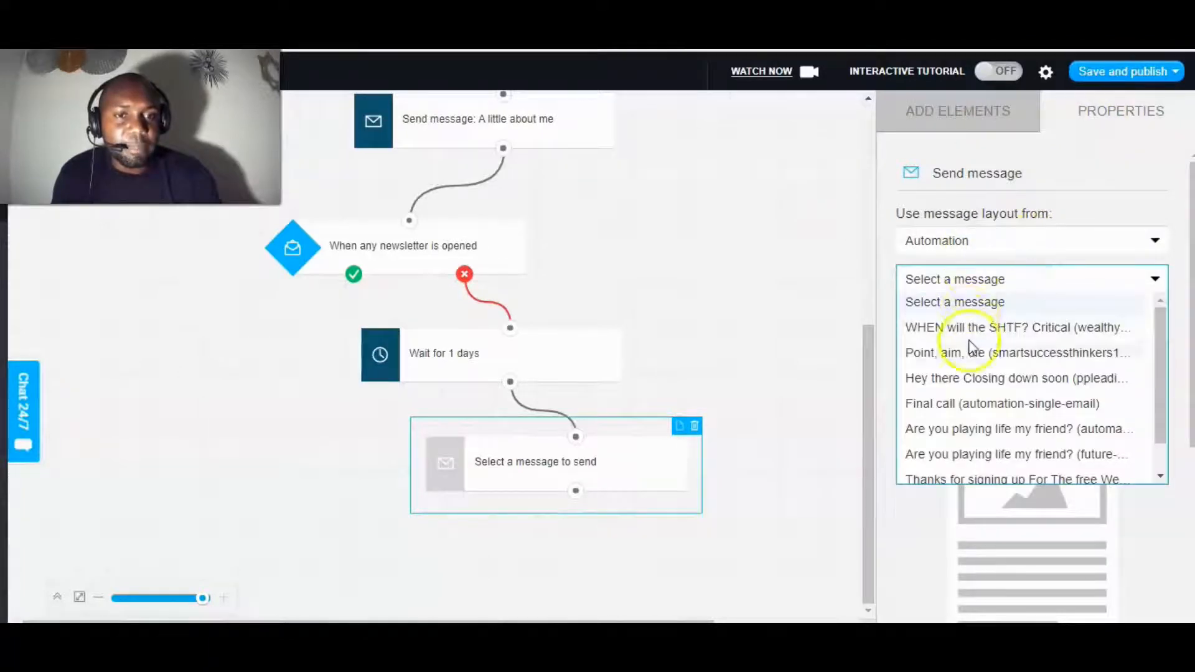
{"action": "left_click", "coordinate": [987, 244]}
{"action": "left_click", "coordinate": [933, 290]}
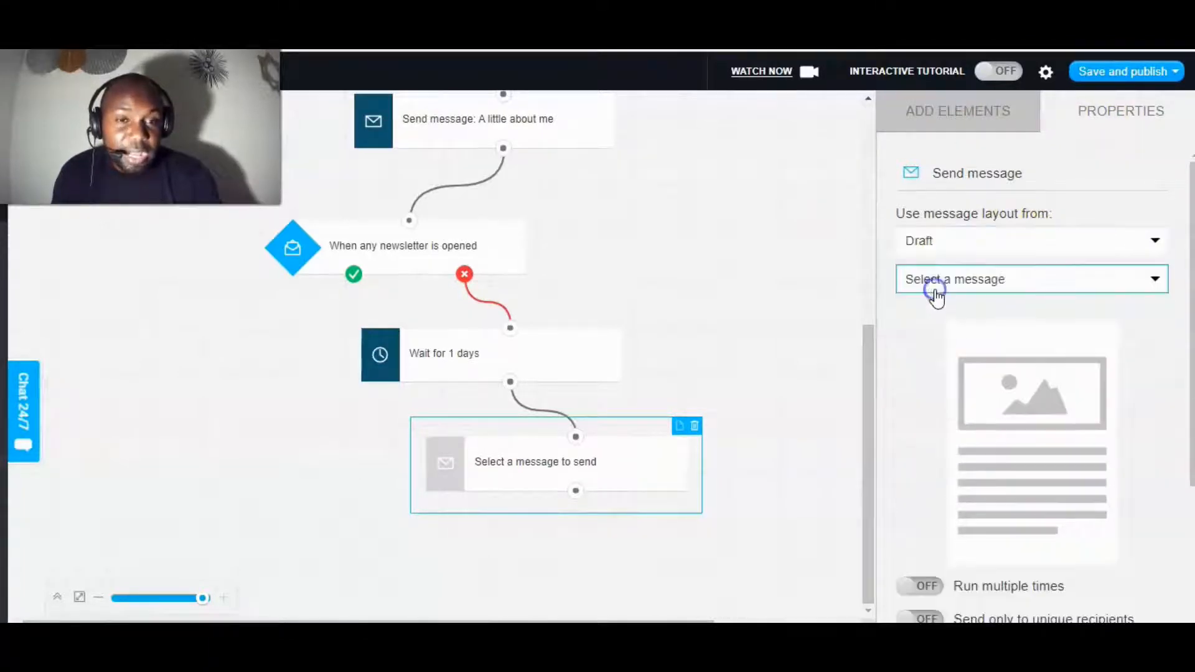
{"action": "left_click", "coordinate": [1005, 282]}
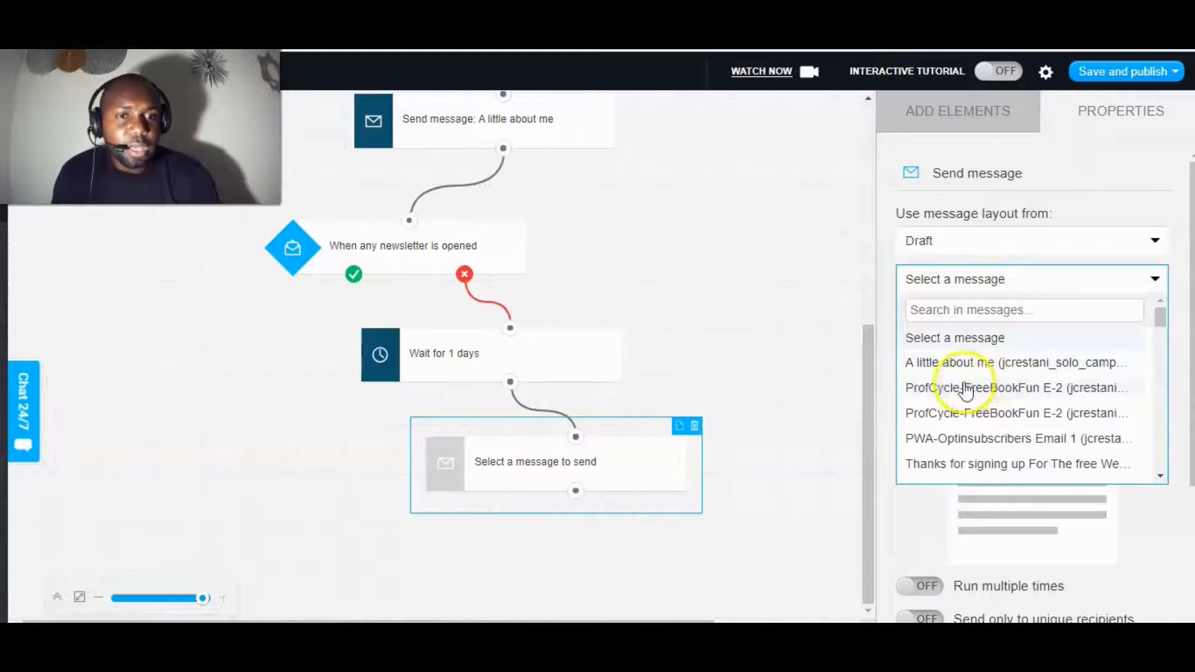
{"action": "left_click", "coordinate": [950, 388]}
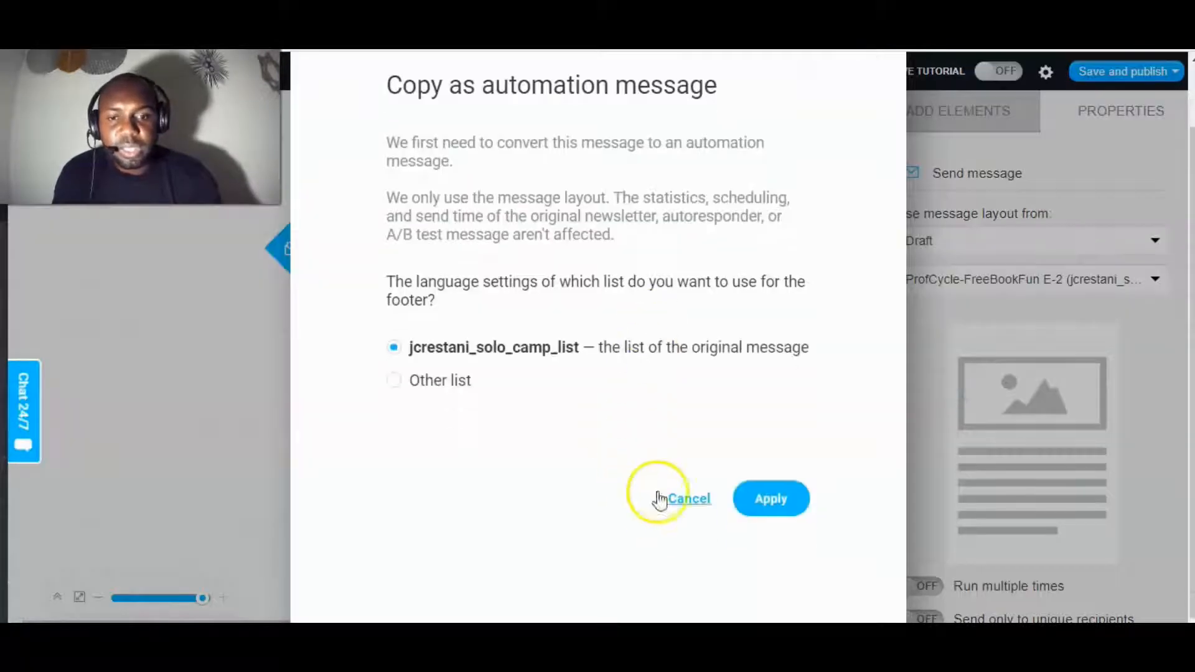
{"action": "left_click", "coordinate": [766, 500]}
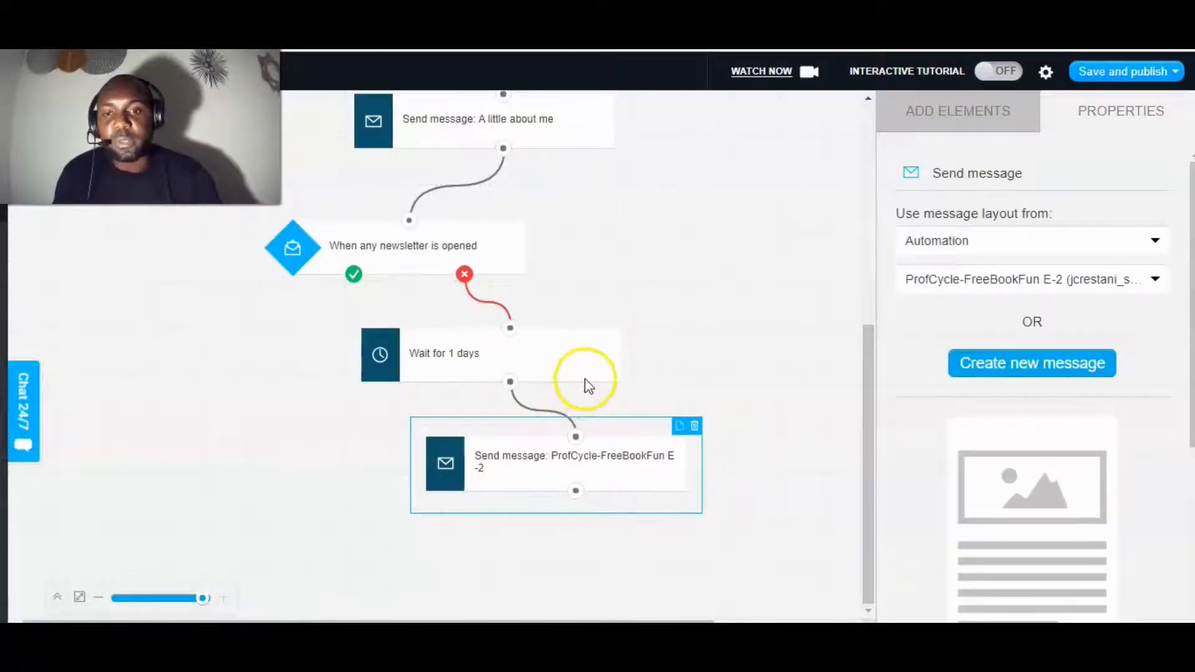
{"action": "scroll", "coordinate": [568, 466], "scroll_direction": "up", "scroll_amount": 5}
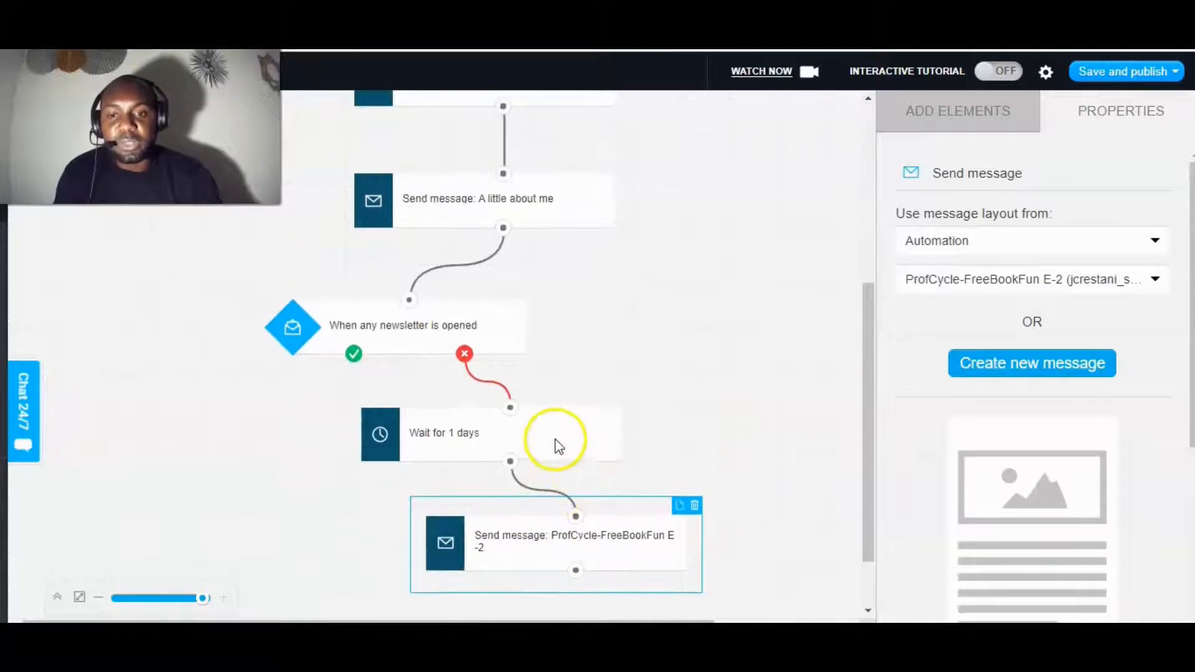
{"action": "scroll", "coordinate": [539, 420], "scroll_direction": "down", "scroll_amount": 5}
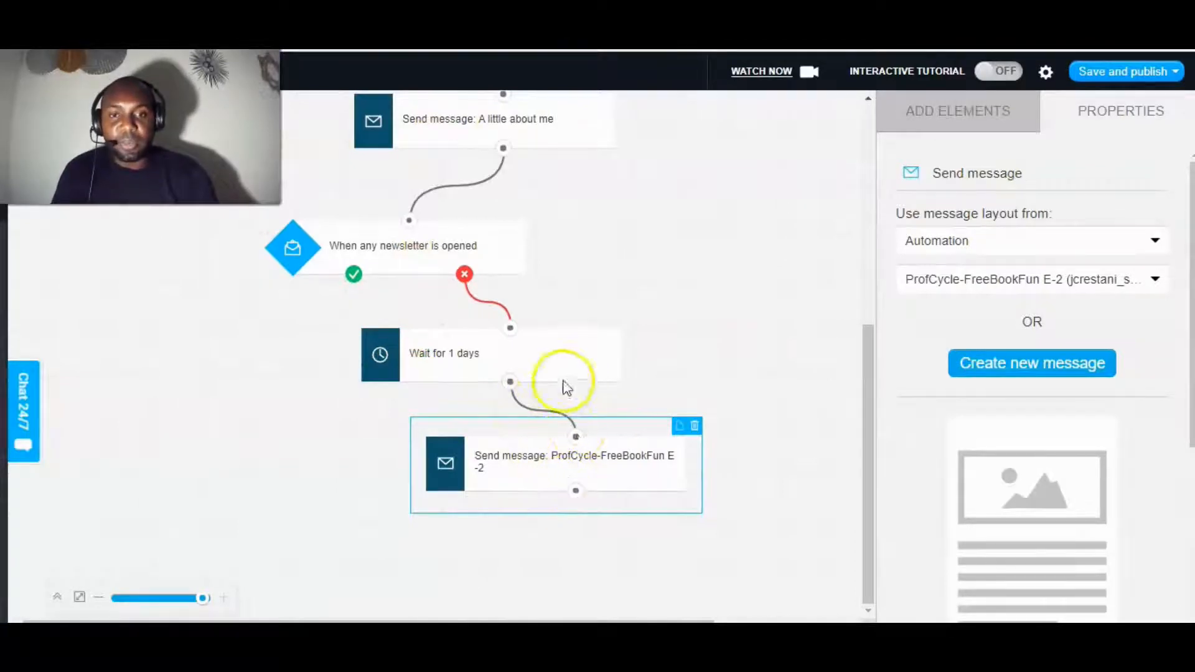
{"action": "scroll", "coordinate": [560, 429], "scroll_direction": "up", "scroll_amount": 5}
{"action": "scroll", "coordinate": [555, 413], "scroll_direction": "down", "scroll_amount": 5}
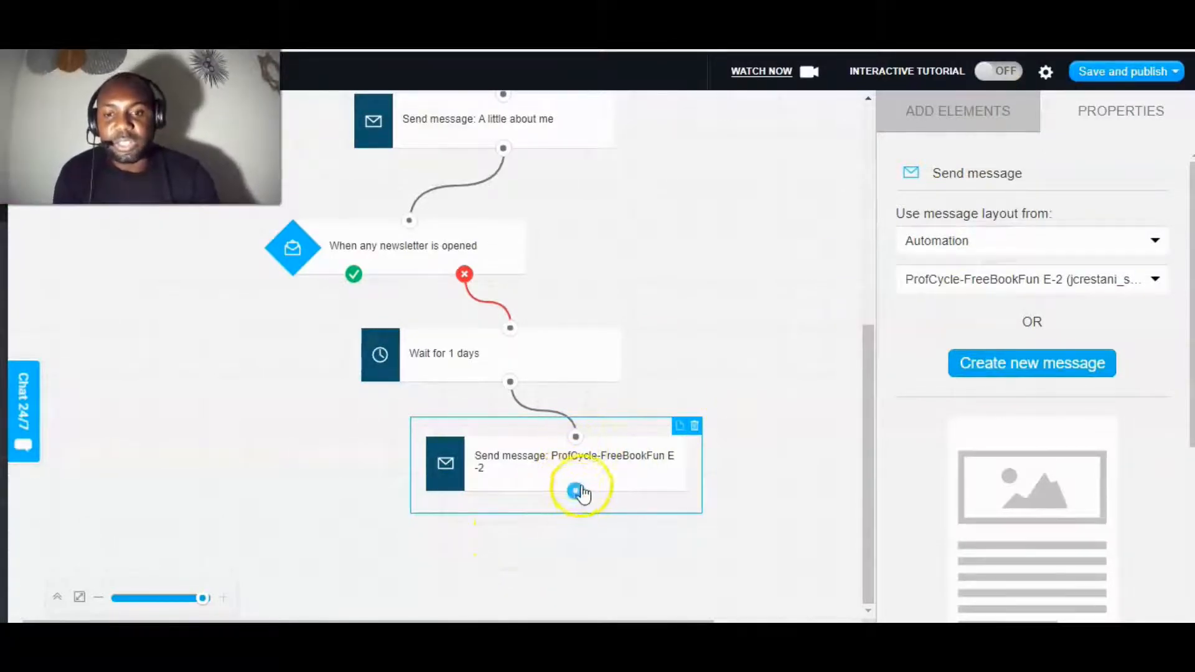
{"action": "scroll", "coordinate": [776, 330], "scroll_direction": "up", "scroll_amount": 1}
{"action": "scroll", "coordinate": [747, 361], "scroll_direction": "down", "scroll_amount": 1}
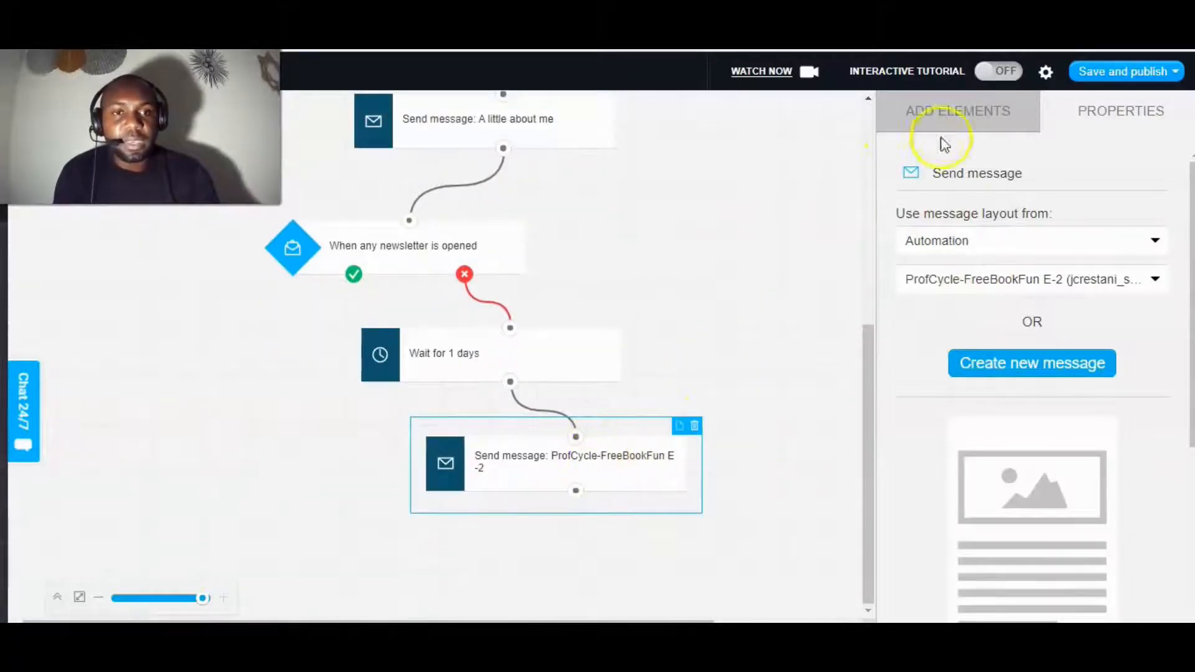
Add a second Message opened? condition below the "ProfCycle-FreeBookFun E-2" message and connect it to that message's output.
{"action": "left_click", "coordinate": [952, 112]}
{"action": "scroll", "coordinate": [977, 320], "scroll_direction": "down", "scroll_amount": 1}
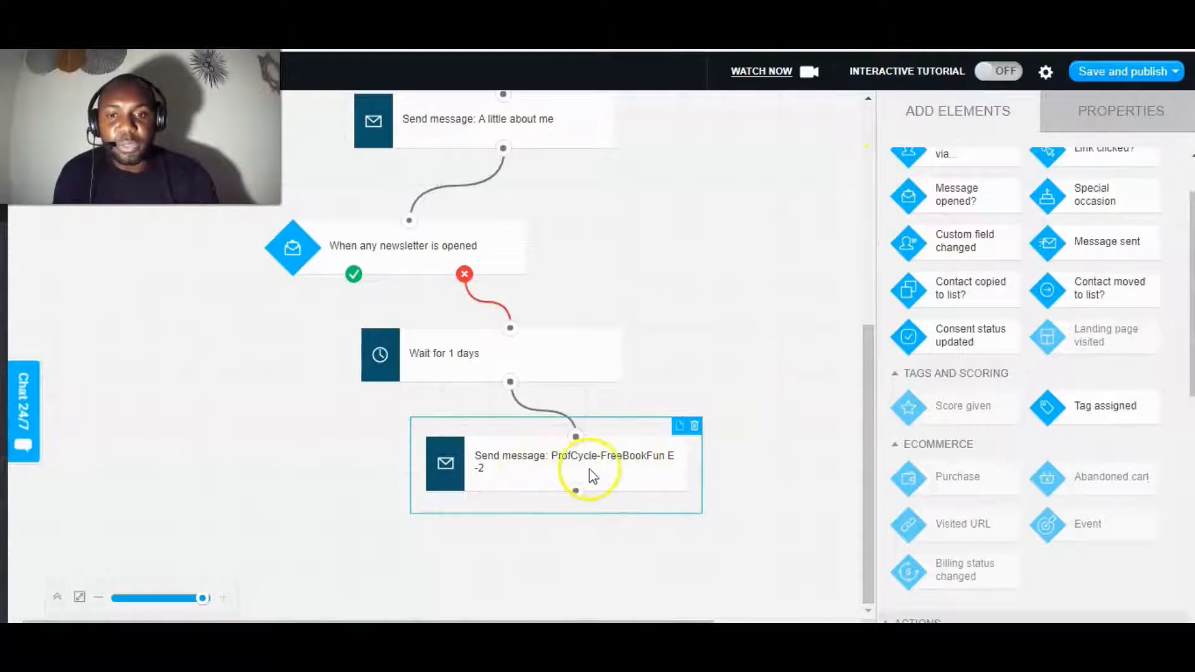
{"action": "left_click_drag", "start_coordinate": [977, 204], "coordinate": [423, 532]}
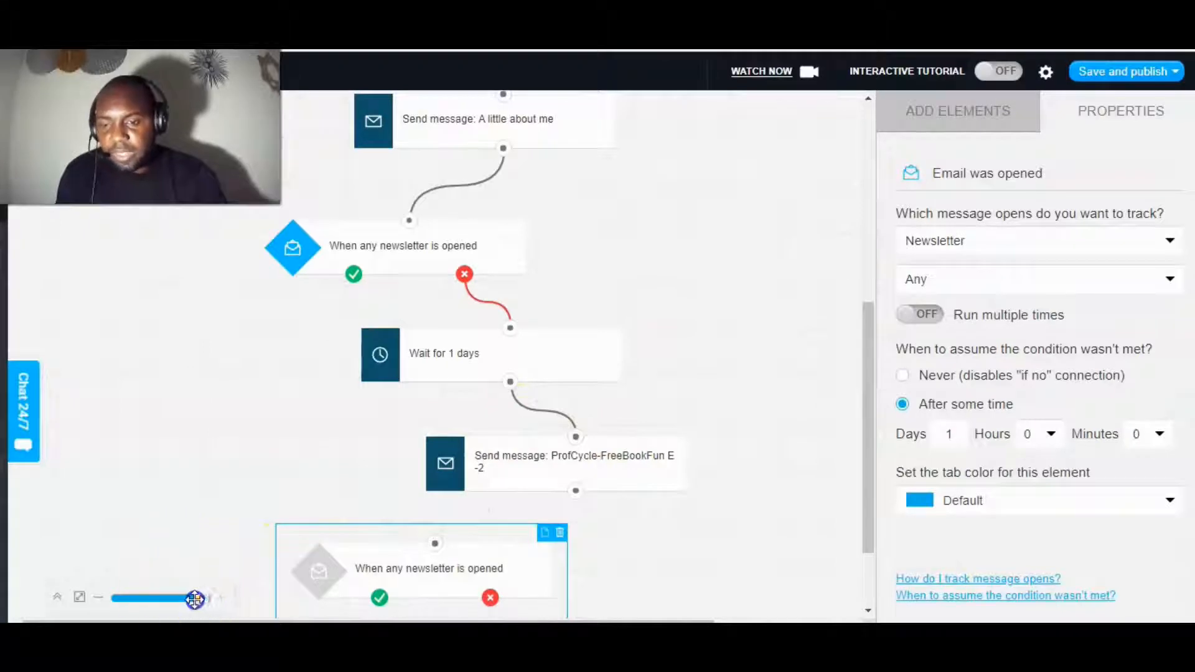
{"action": "mouse_move", "coordinate": [195, 600]}
{"action": "left_mouse_down"}
{"action": "mouse_move", "coordinate": [165, 598]}
{"action": "mouse_move", "coordinate": [178, 598]}
{"action": "left_mouse_up"}
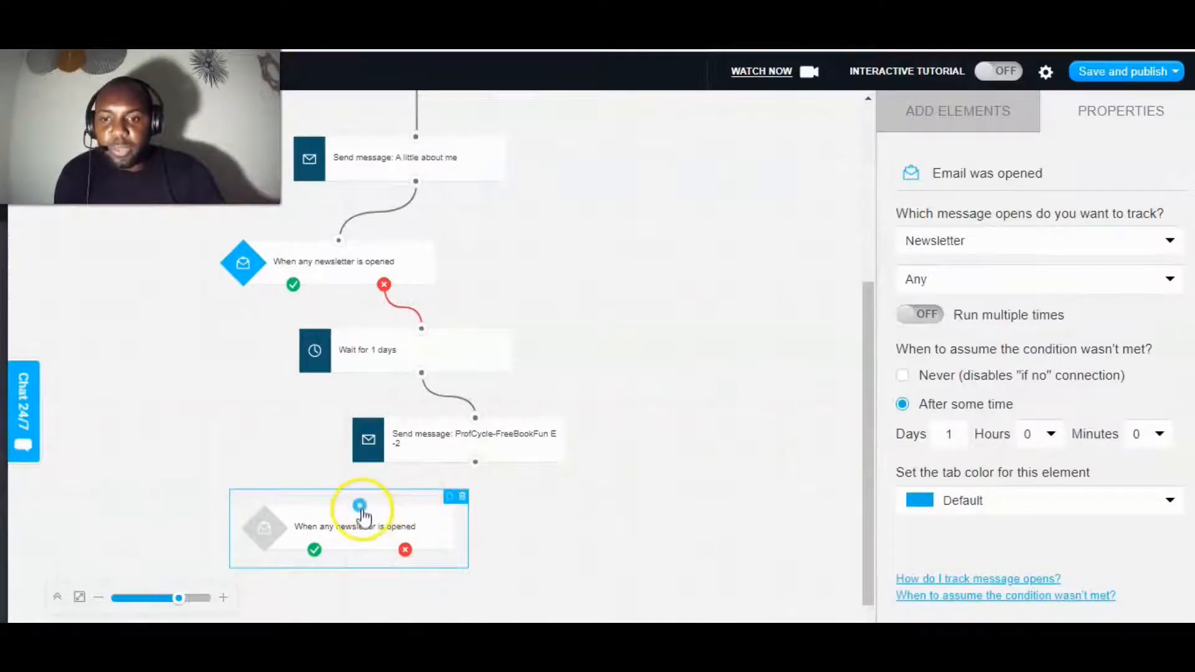
{"action": "left_click_drag", "start_coordinate": [360, 505], "coordinate": [475, 462]}
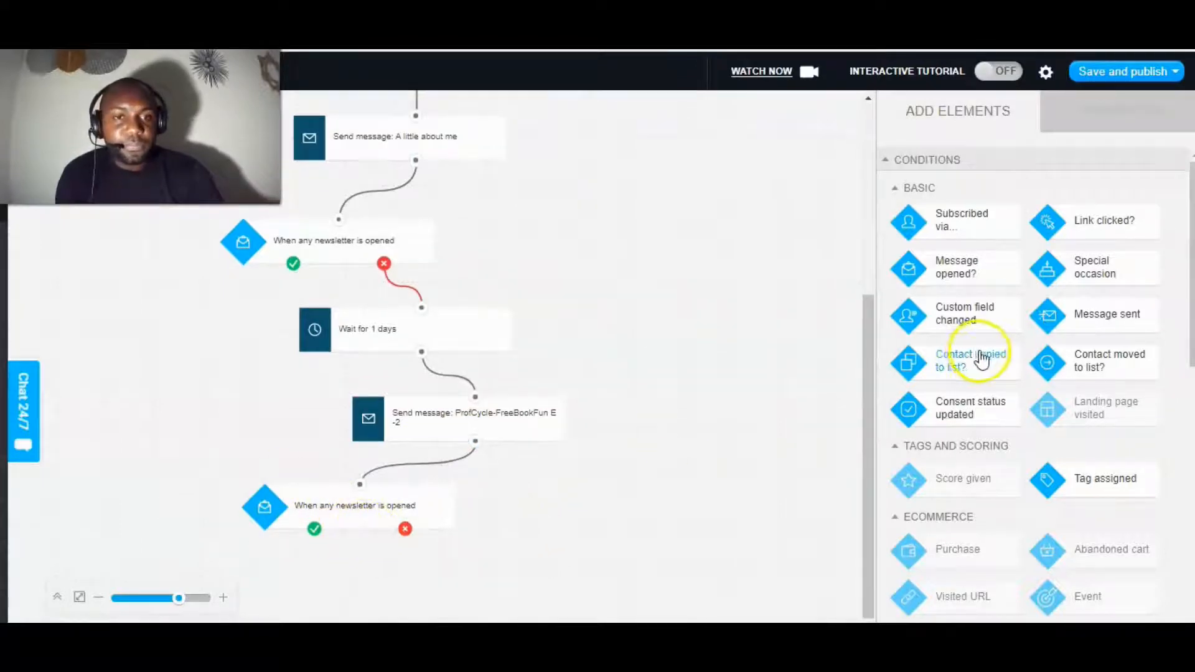
Add a Wait action below the second Message opened? condition and connect it to the condition's not-opened branch.
{"action": "scroll", "coordinate": [989, 386], "scroll_direction": "down", "scroll_amount": 7}
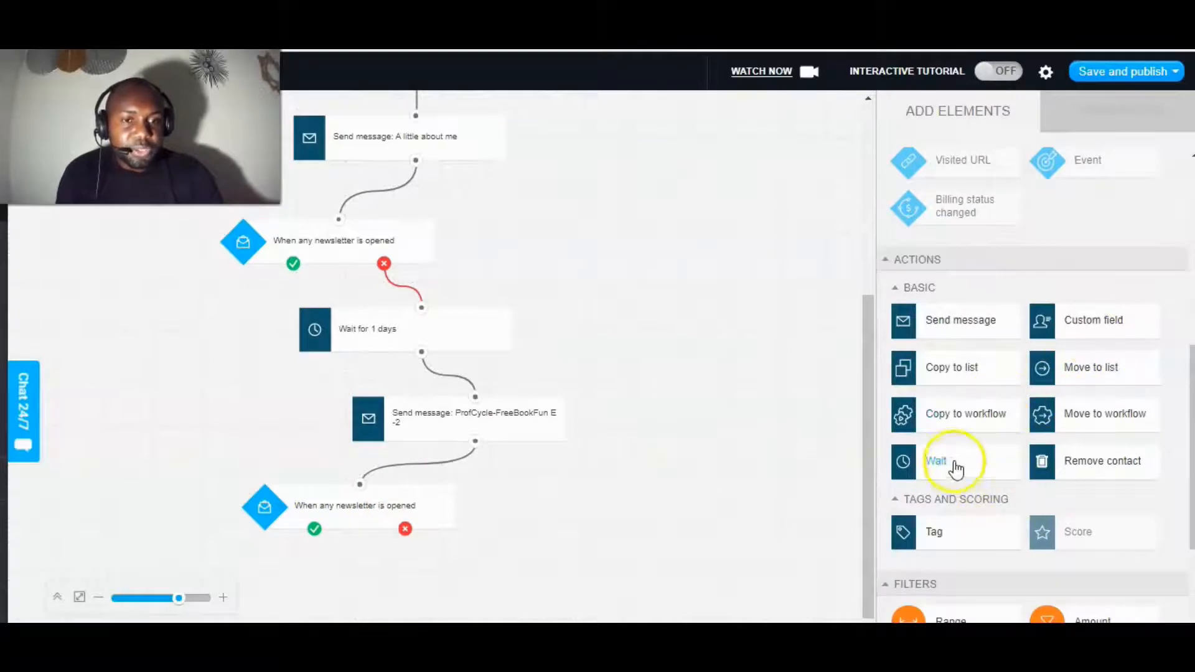
{"action": "left_click_drag", "start_coordinate": [955, 467], "coordinate": [496, 565]}
{"action": "scroll", "coordinate": [508, 438], "scroll_direction": "down", "scroll_amount": 2}
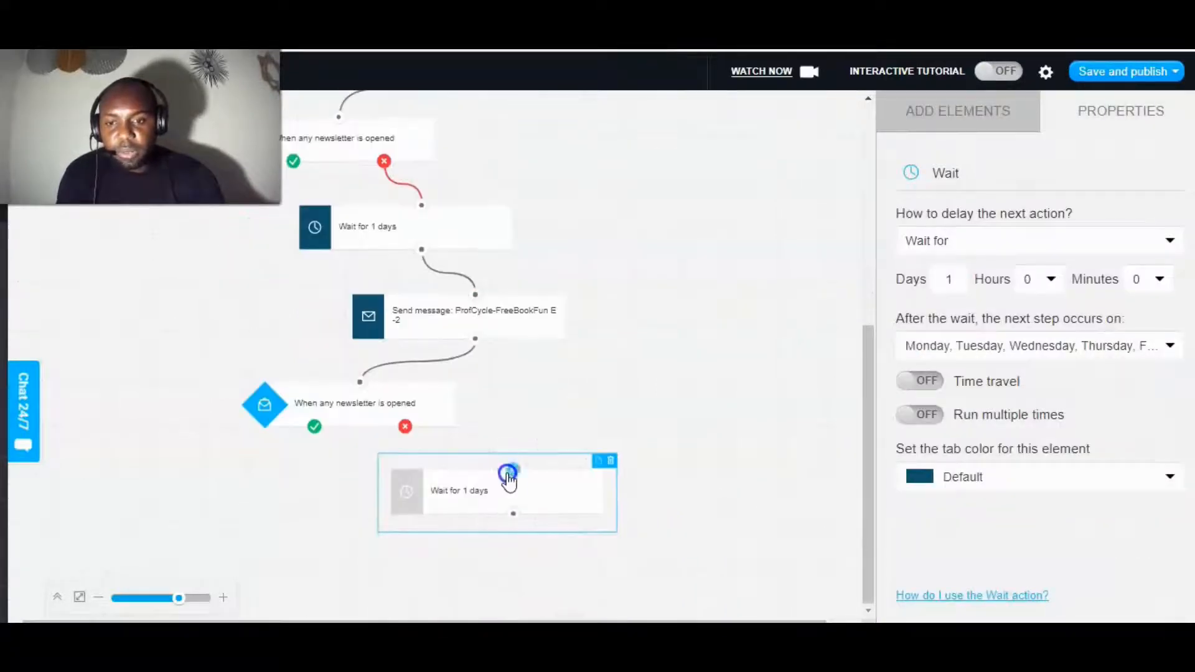
{"action": "left_click_drag", "start_coordinate": [491, 467], "coordinate": [405, 425]}
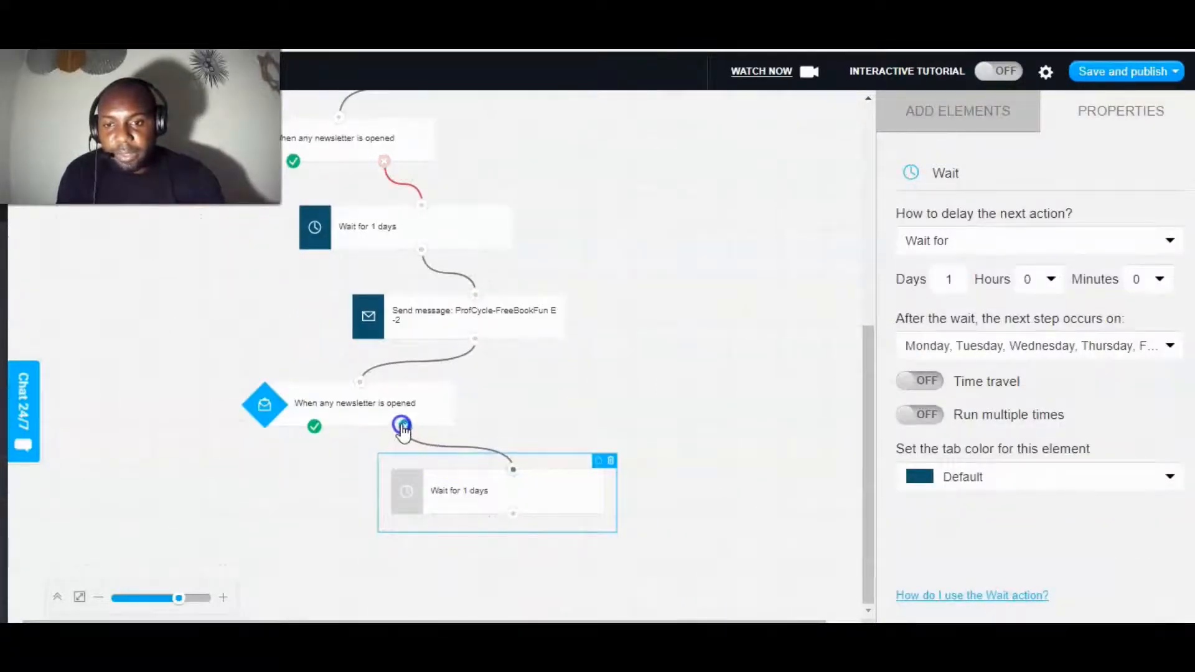
{"action": "left_click", "coordinate": [616, 442]}
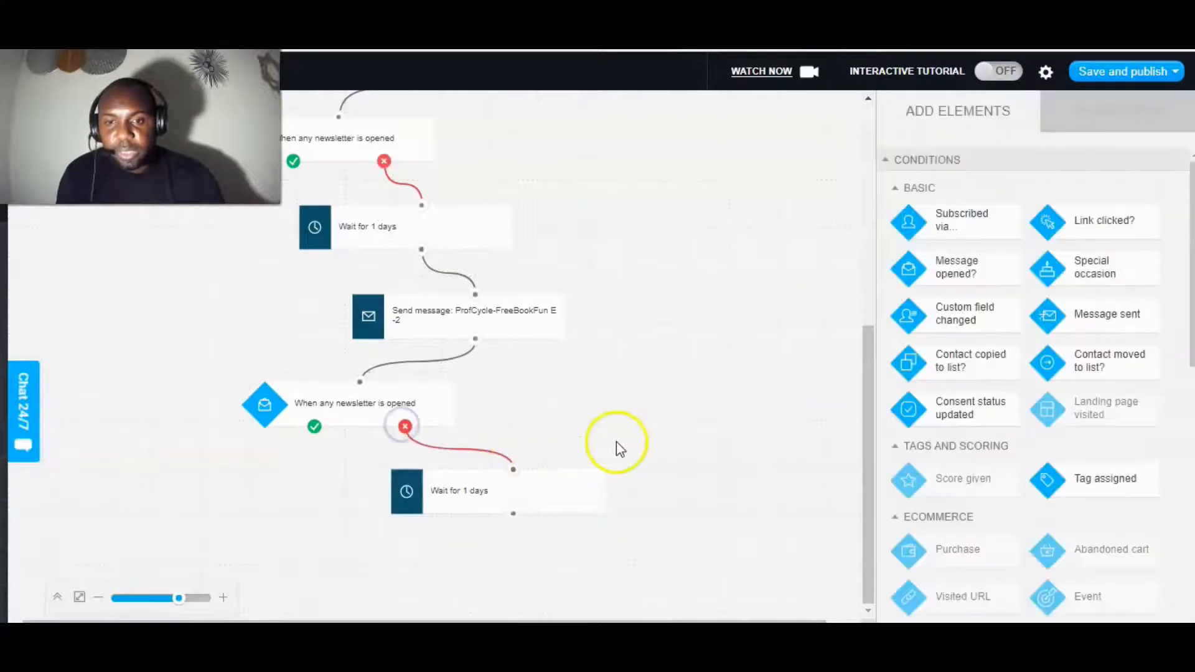
Set the new Wait action to 4 days with Time travel on and a Red tab color.
{"action": "left_click", "coordinate": [468, 495]}
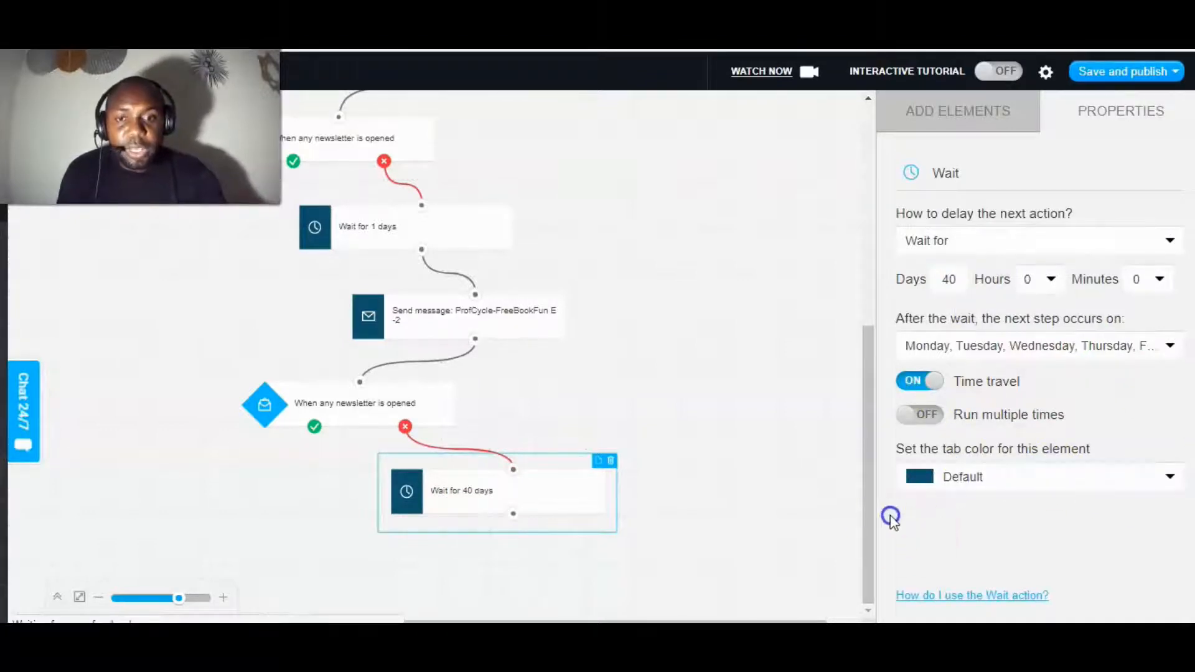
{"action": "left_click", "coordinate": [916, 479]}
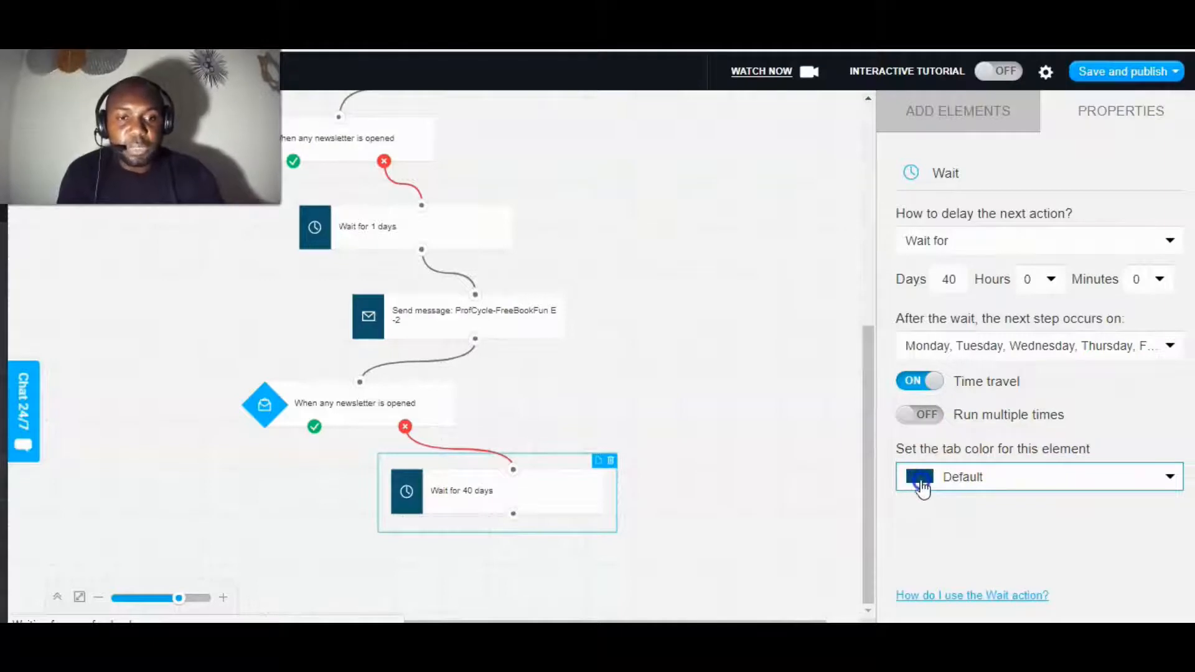
{"action": "left_click", "coordinate": [921, 489]}
{"action": "left_click", "coordinate": [930, 525]}
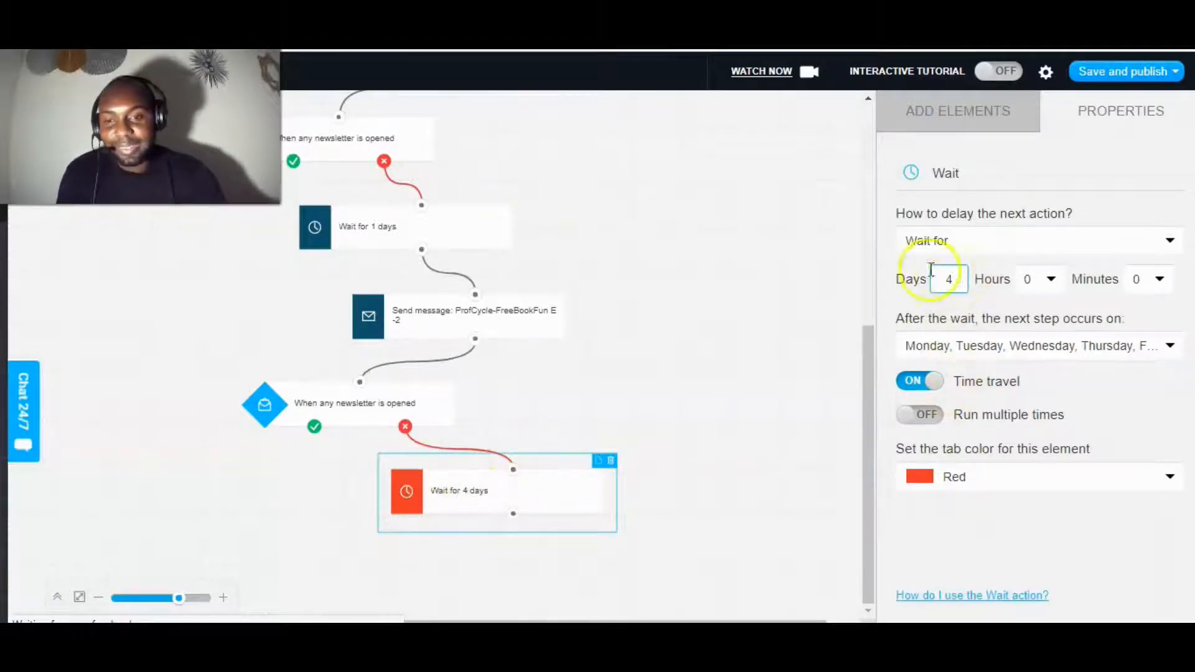
{"action": "left_click", "coordinate": [559, 411]}
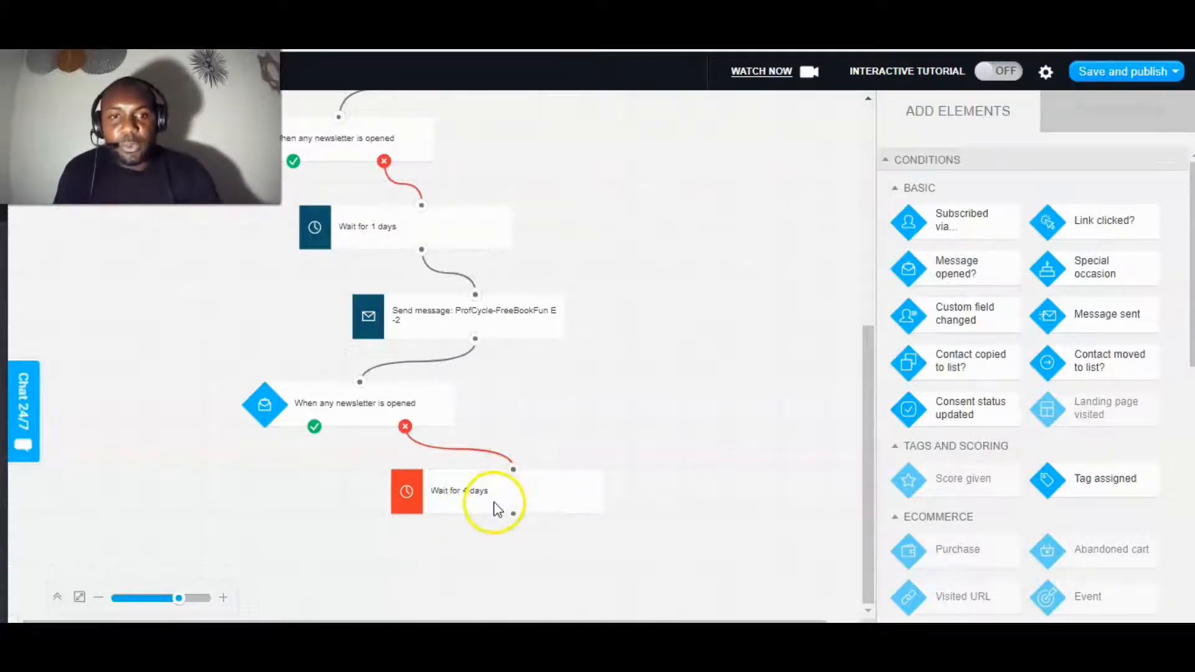
Add a Tag action below the 4-day Wait element and connect it to that Wait.
{"action": "scroll", "coordinate": [954, 438], "scroll_direction": "down", "scroll_amount": 5}
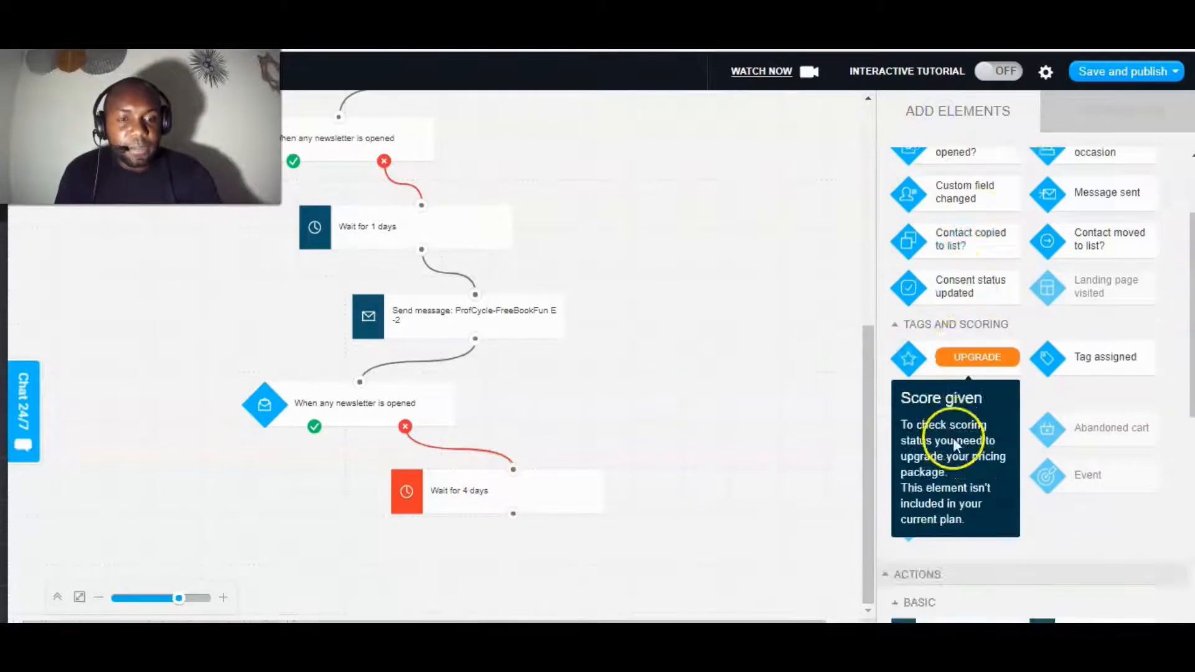
{"action": "scroll", "coordinate": [955, 443], "scroll_direction": "down", "scroll_amount": 3}
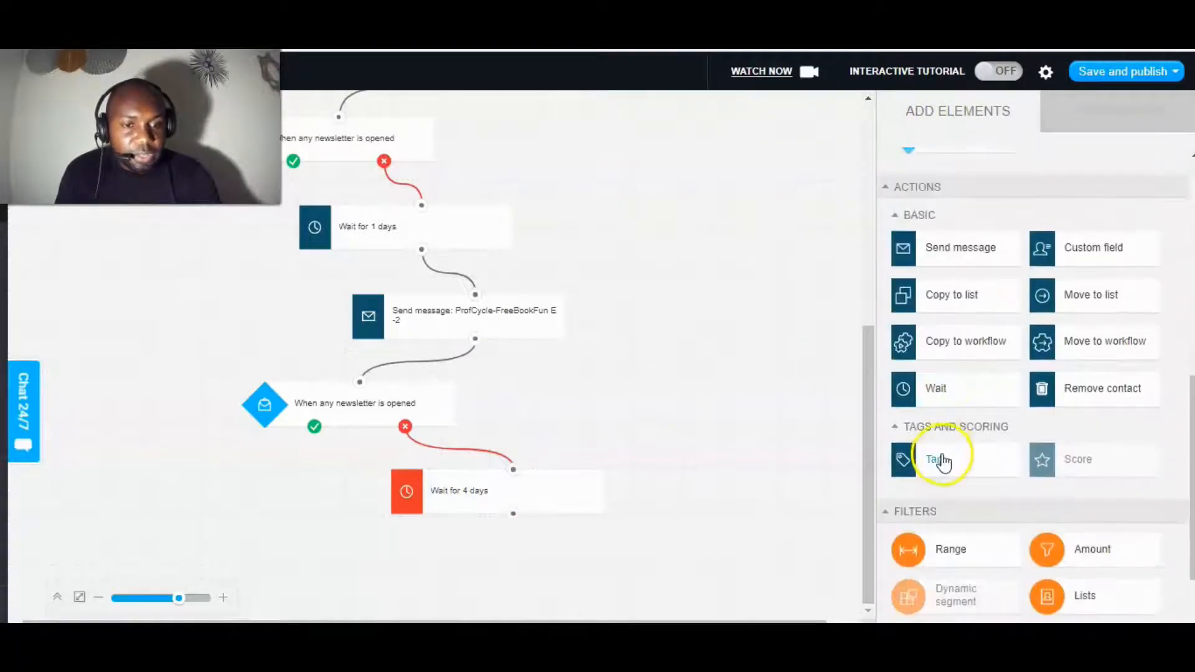
{"action": "left_click_drag", "start_coordinate": [939, 459], "coordinate": [606, 544]}
{"action": "scroll", "coordinate": [649, 451], "scroll_direction": "down", "scroll_amount": 2}
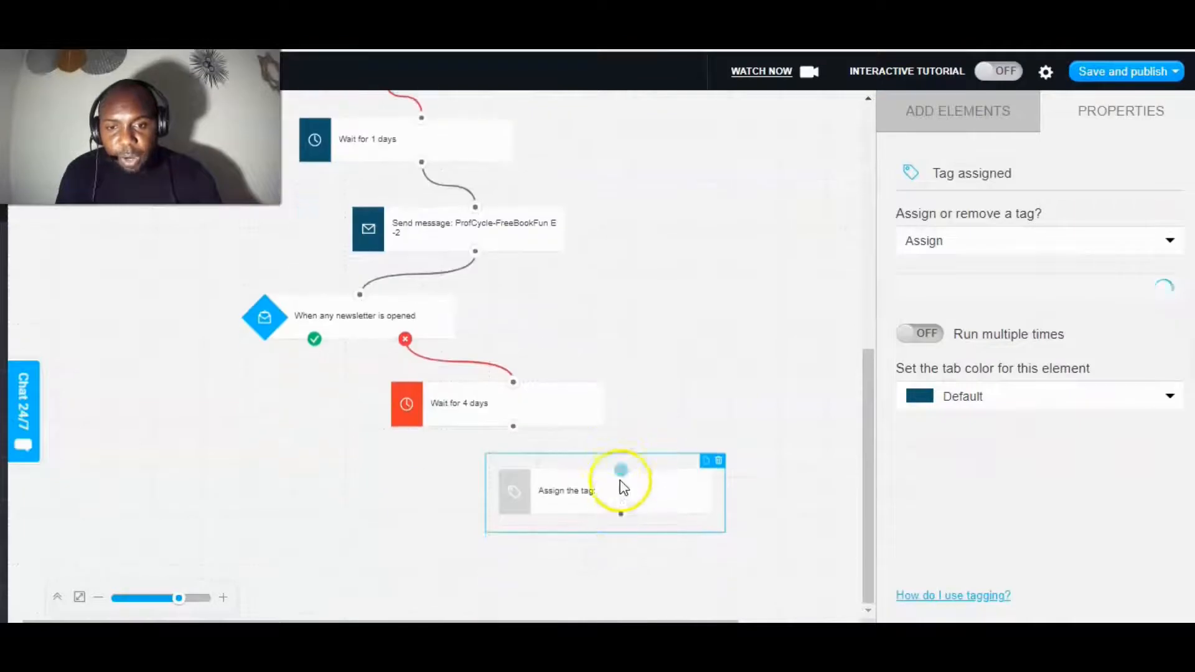
{"action": "left_click_drag", "start_coordinate": [620, 470], "coordinate": [512, 426]}
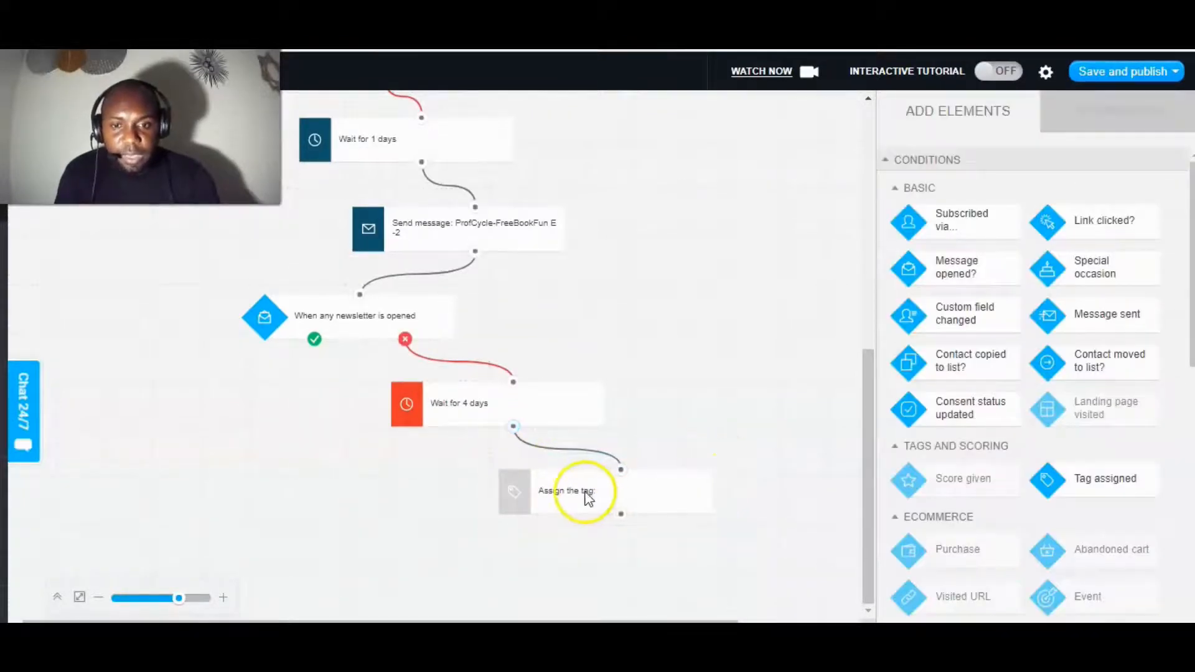
Check the assign and remove options of the new Tag action.
{"action": "left_click", "coordinate": [584, 493]}
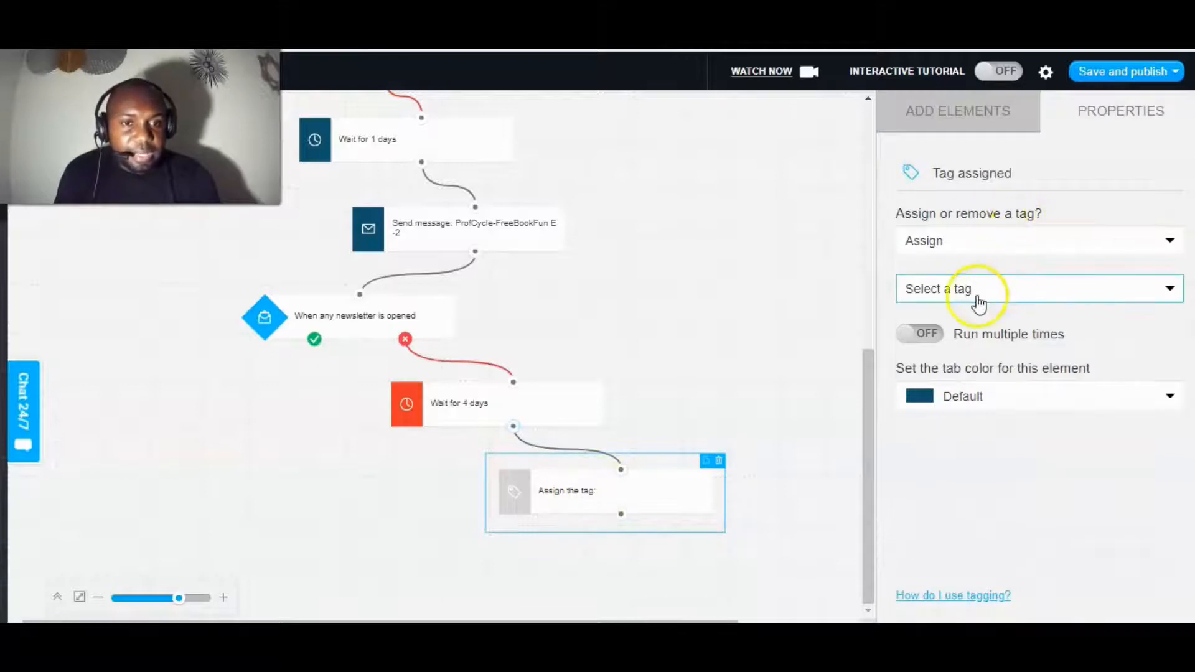
{"action": "left_click", "coordinate": [996, 242]}
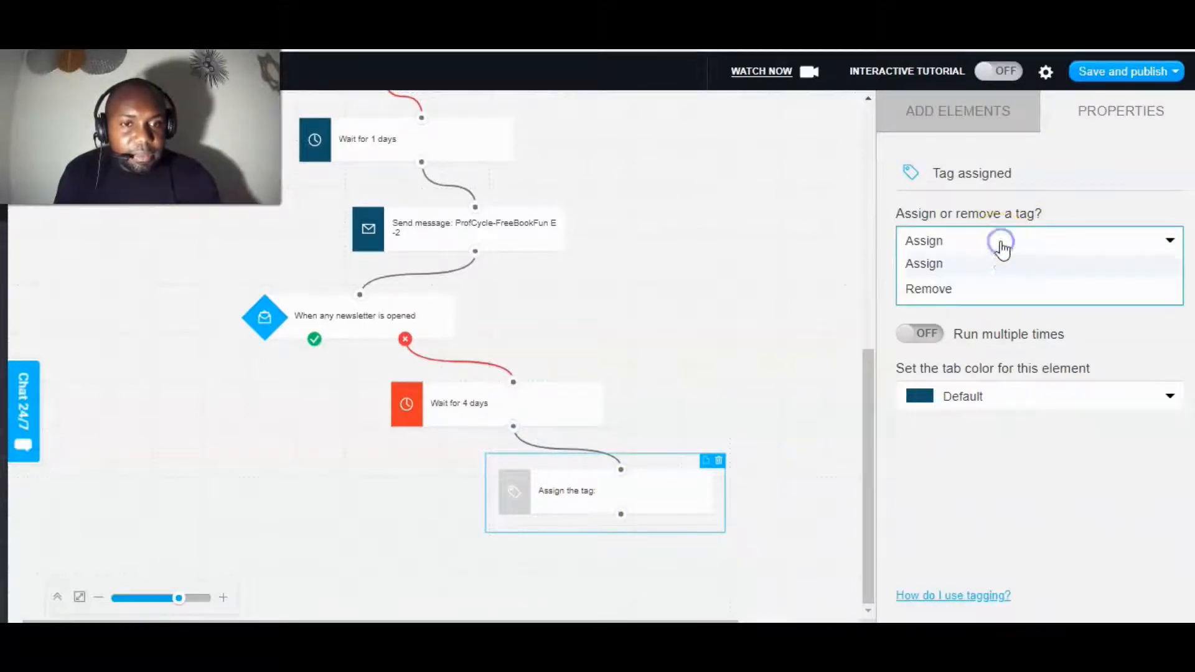
{"action": "left_click", "coordinate": [842, 277]}
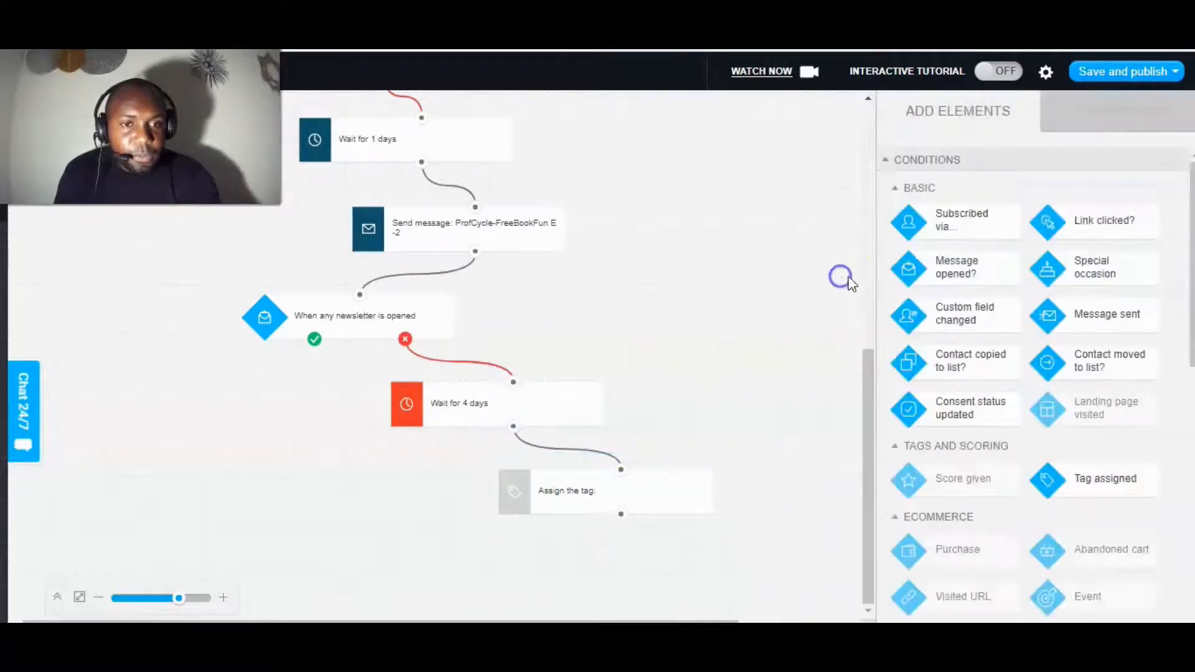
Create a new tag named NOTINTERESTEDINMYOFFER and assign it in the Tag action below the 4-day Wait.
{"action": "left_click", "coordinate": [600, 490]}
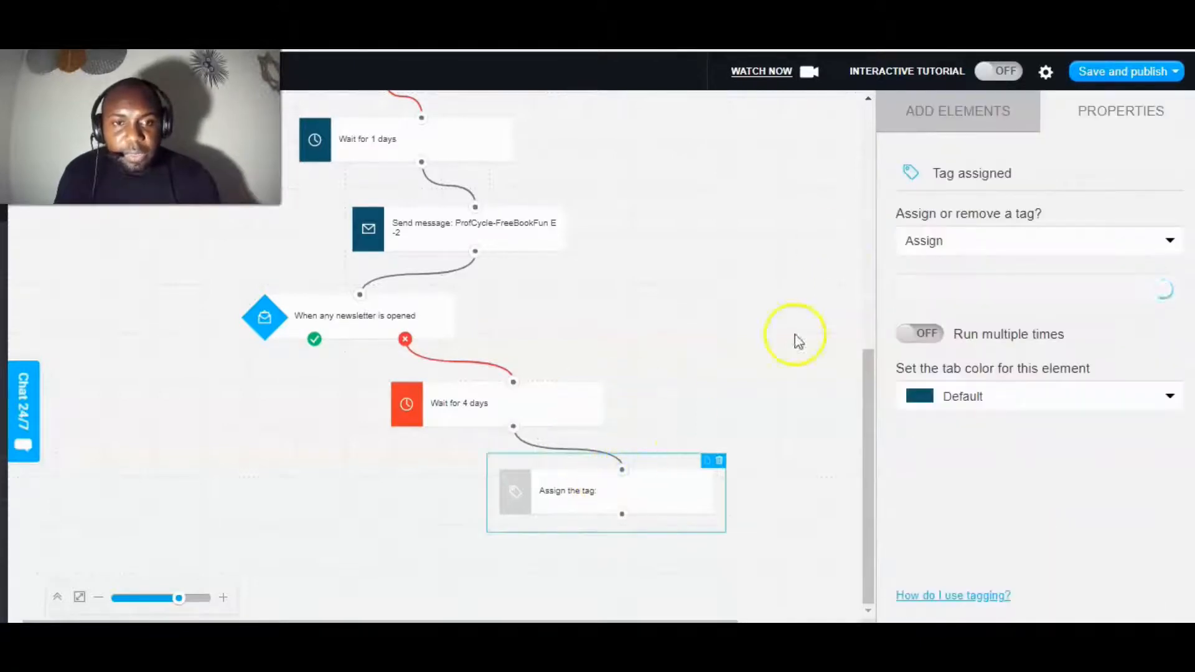
{"action": "left_click", "coordinate": [1033, 294]}
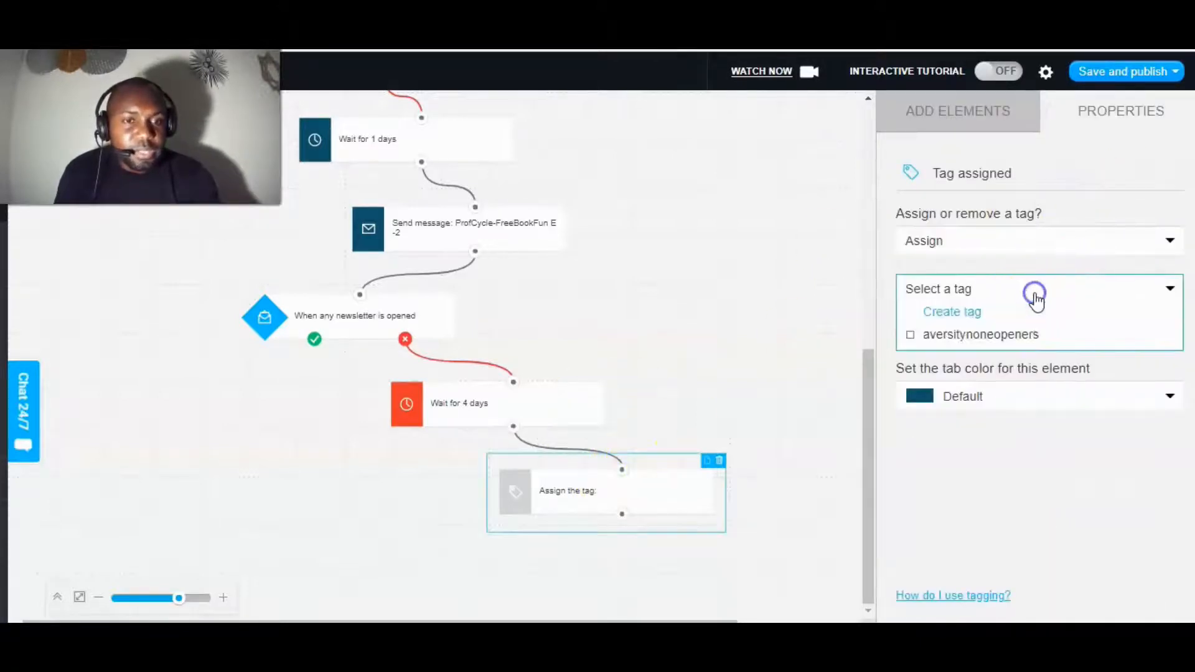
{"action": "left_click", "coordinate": [938, 311]}
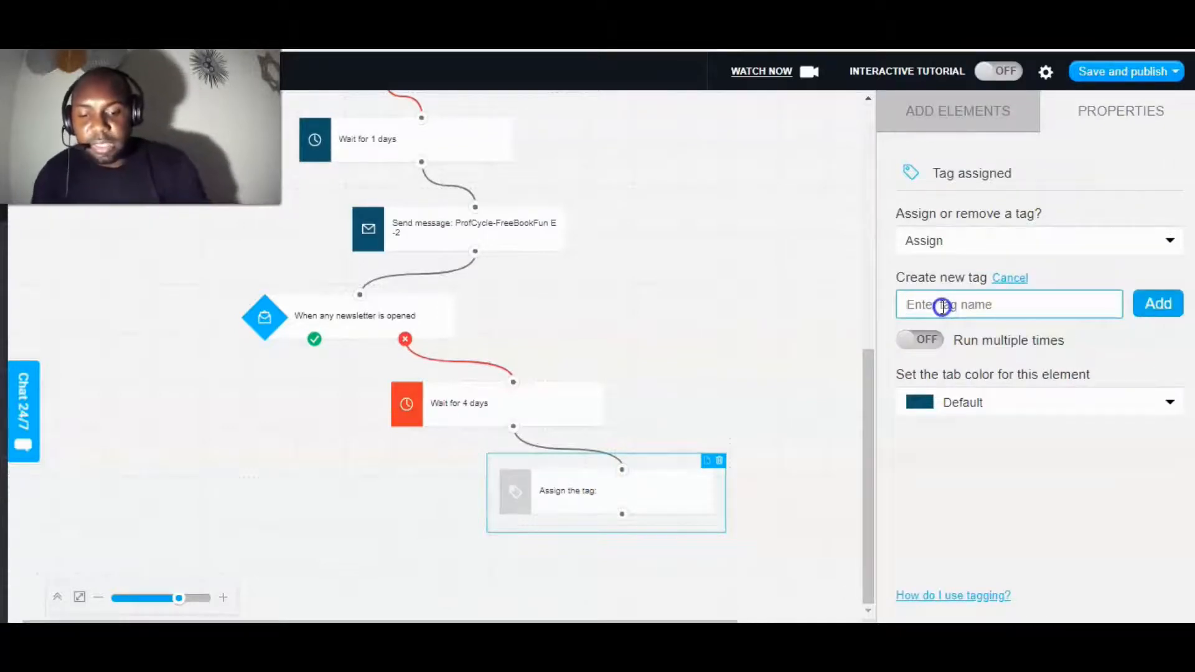
{"action": "type", "text": "NON"}
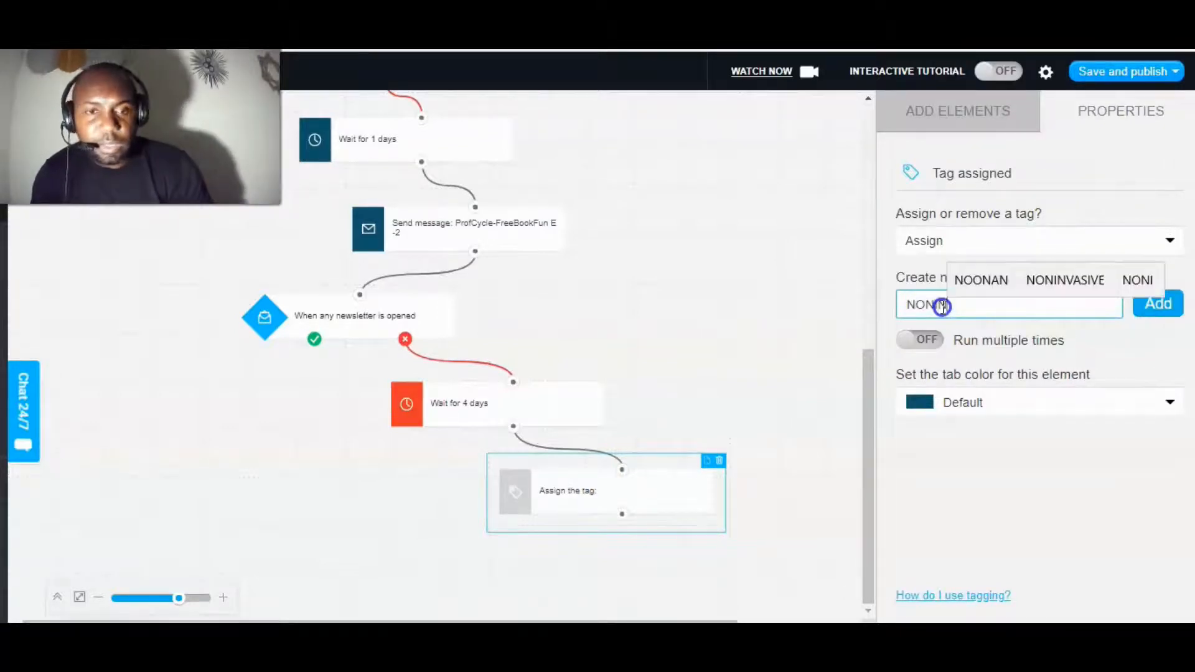
{"action": "type", "text": "INSTR"}
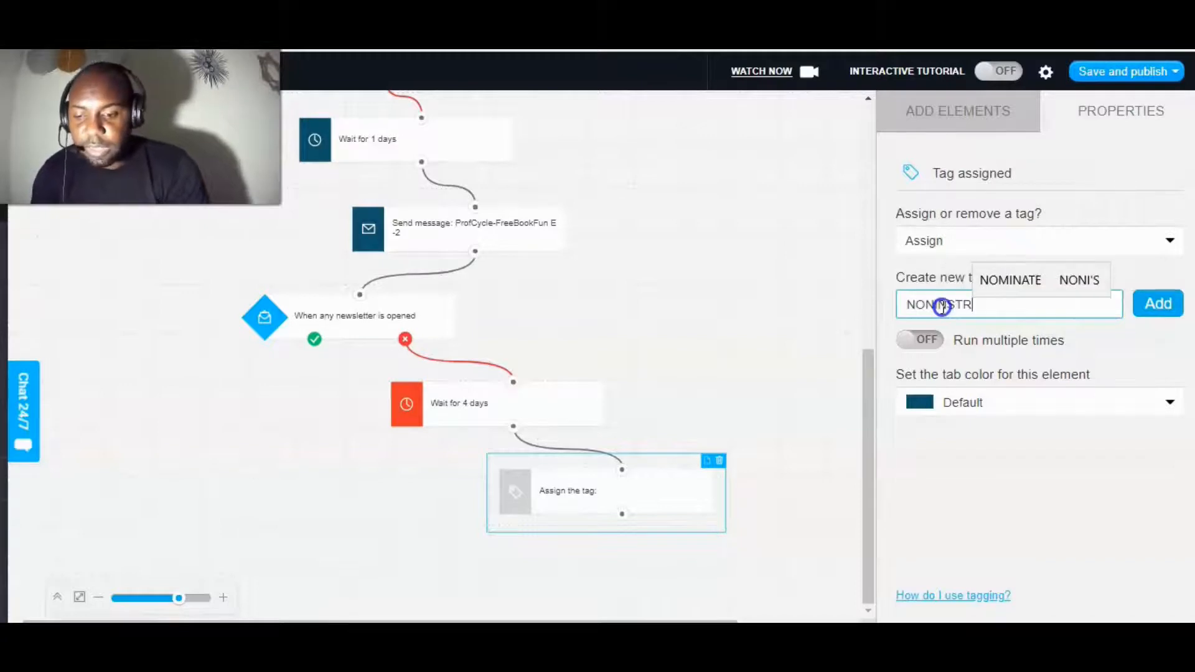
{"action": "type", "text": "EDEDIN"}
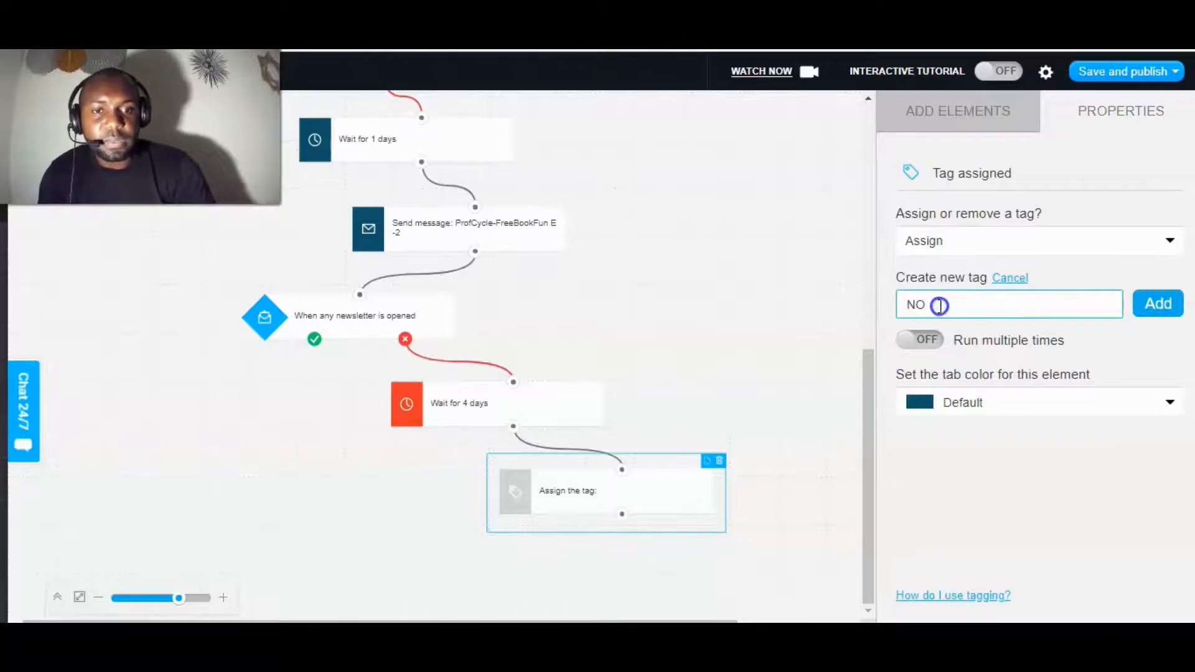
{"action": "type", "text": "INTERESTEDI"}
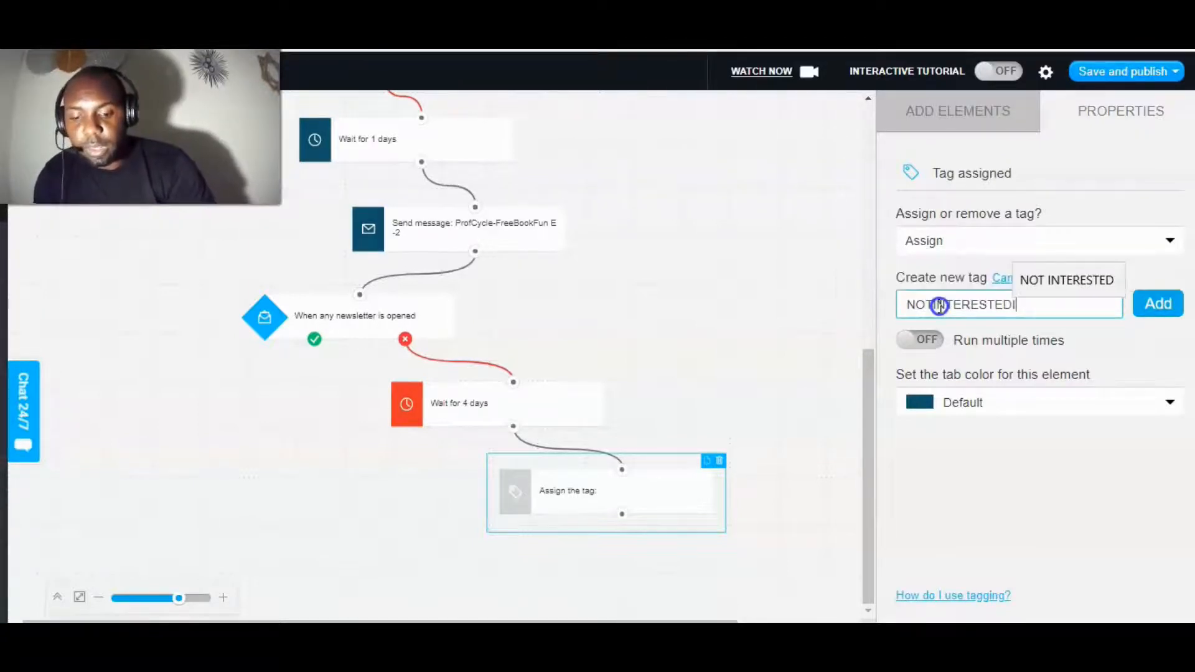
{"action": "type", "text": "NMYOFF"}
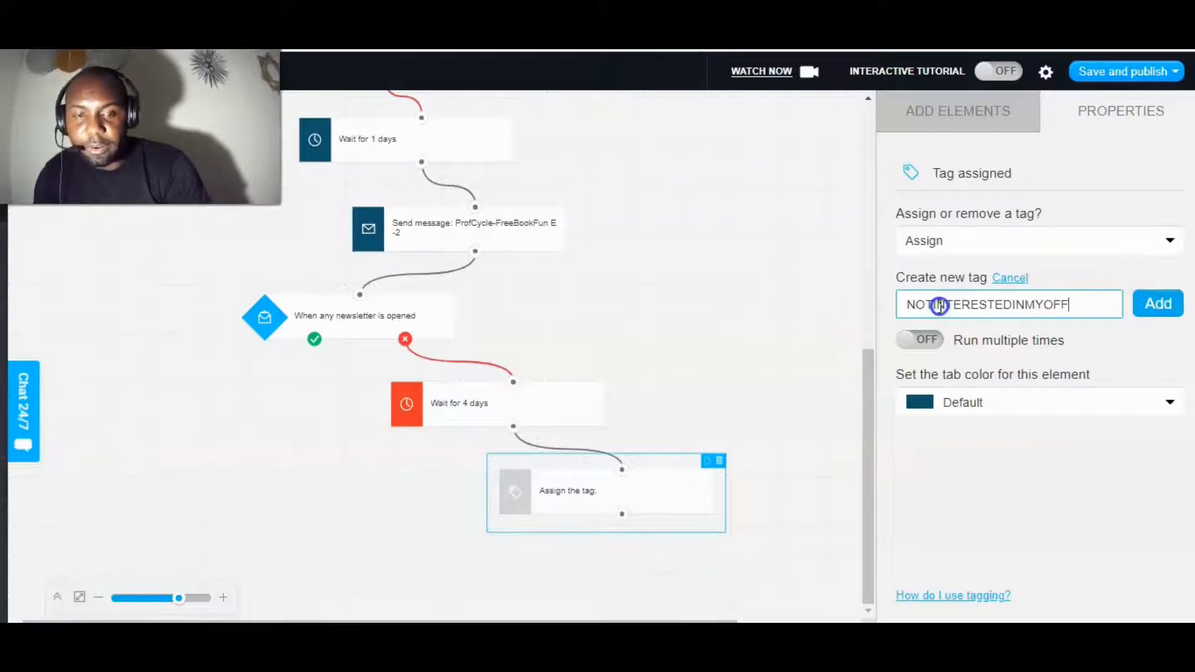
{"action": "type", "text": "ER"}
{"action": "left_click", "coordinate": [1150, 310]}
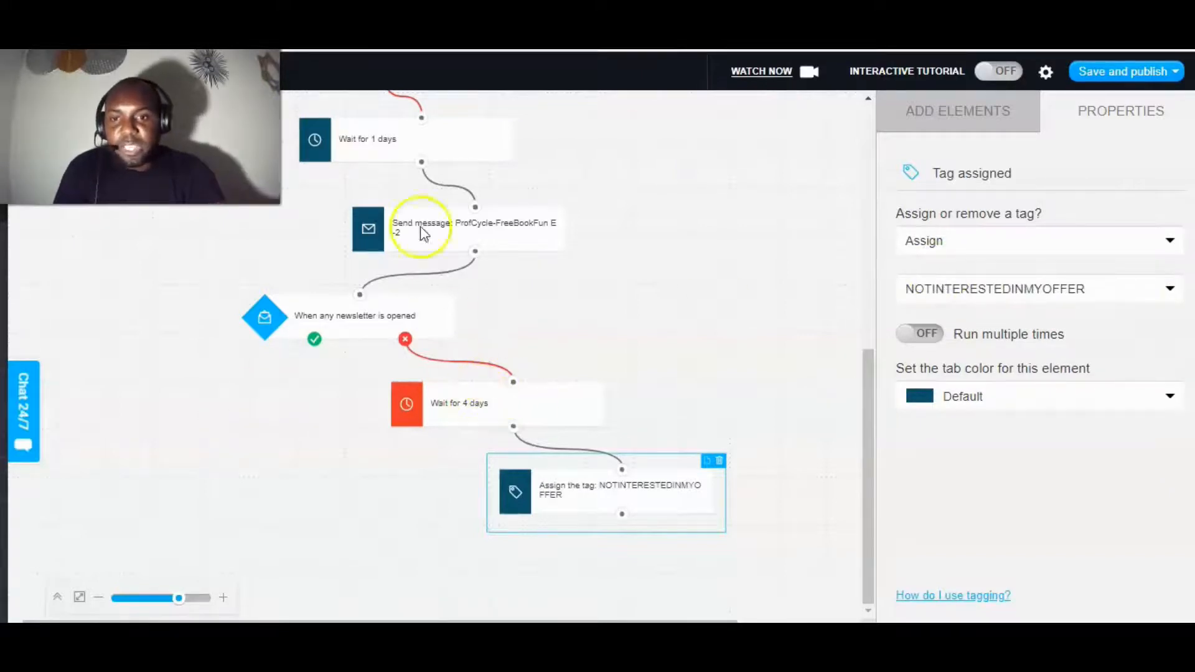
{"action": "scroll", "coordinate": [430, 246], "scroll_direction": "up", "scroll_amount": 2}
{"action": "scroll", "coordinate": [436, 274], "scroll_direction": "down", "scroll_amount": 2}
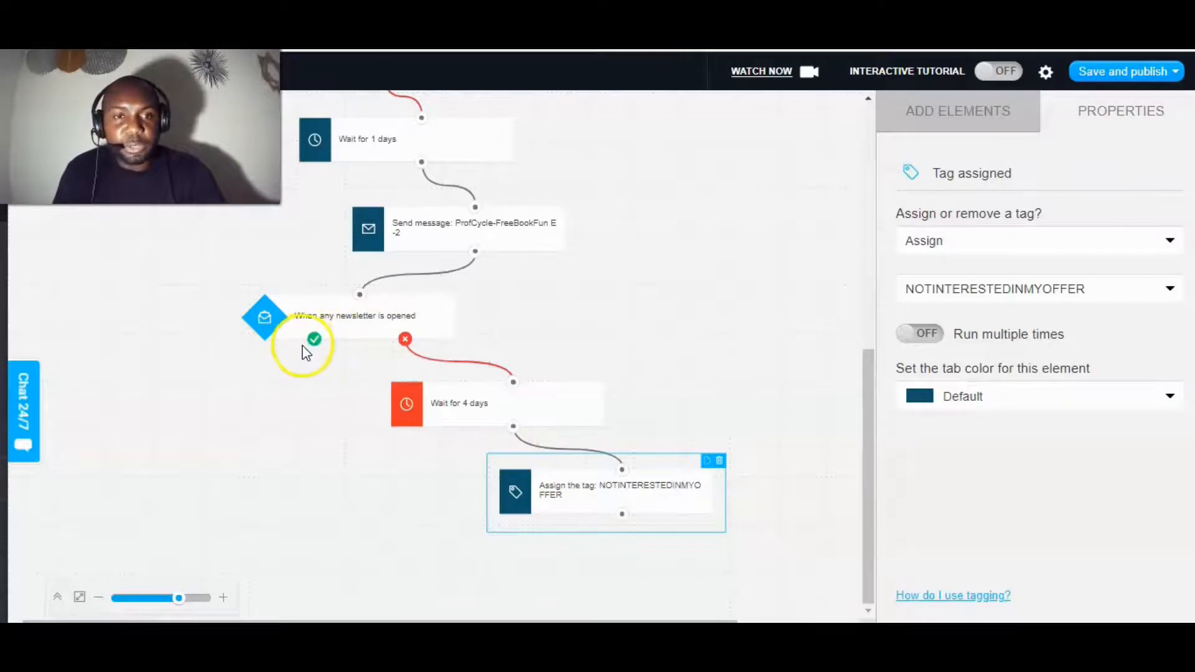
{"action": "scroll", "coordinate": [869, 308], "scroll_direction": "up", "scroll_amount": 4}
{"action": "scroll", "coordinate": [646, 316], "scroll_direction": "down", "scroll_amount": 4}
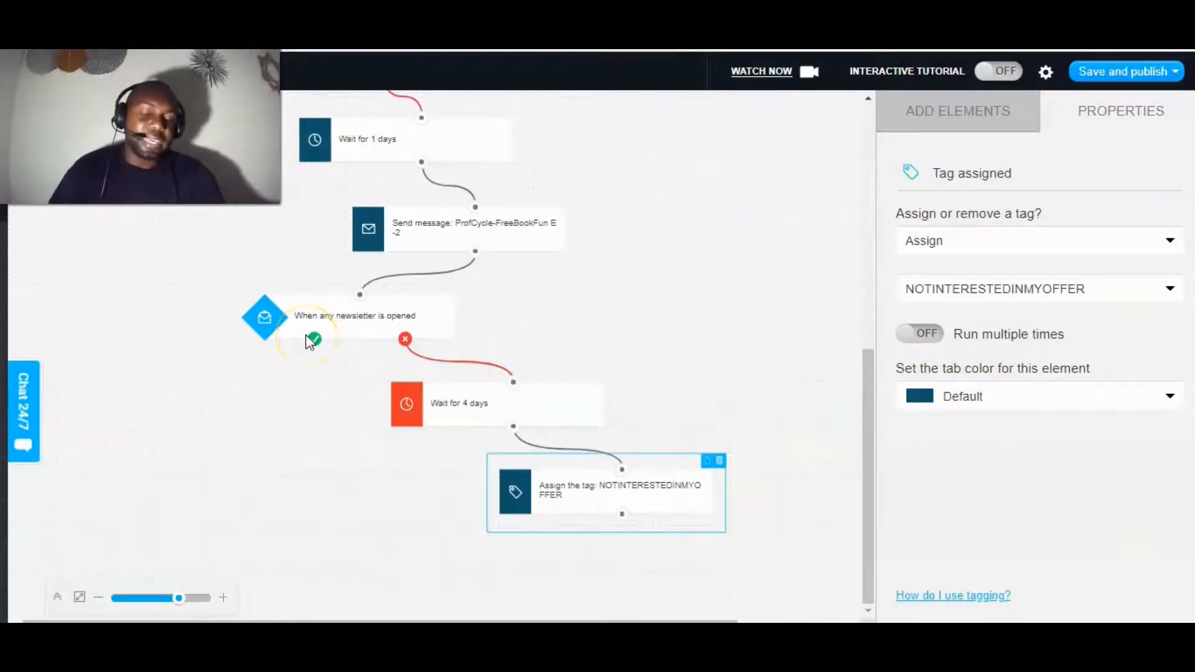
Add a Wait action beside the first Message opened? condition's branches and connect it to that condition's opened branch.
{"action": "scroll", "coordinate": [785, 380], "scroll_direction": "up", "scroll_amount": 6}
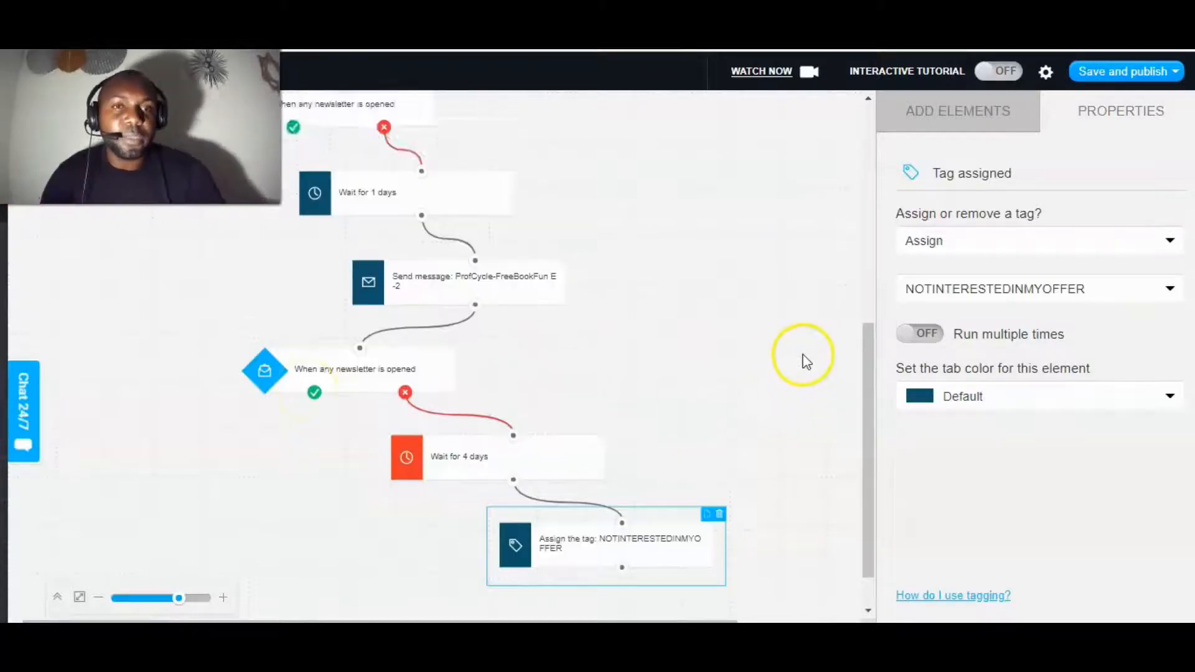
{"action": "left_click", "coordinate": [936, 117]}
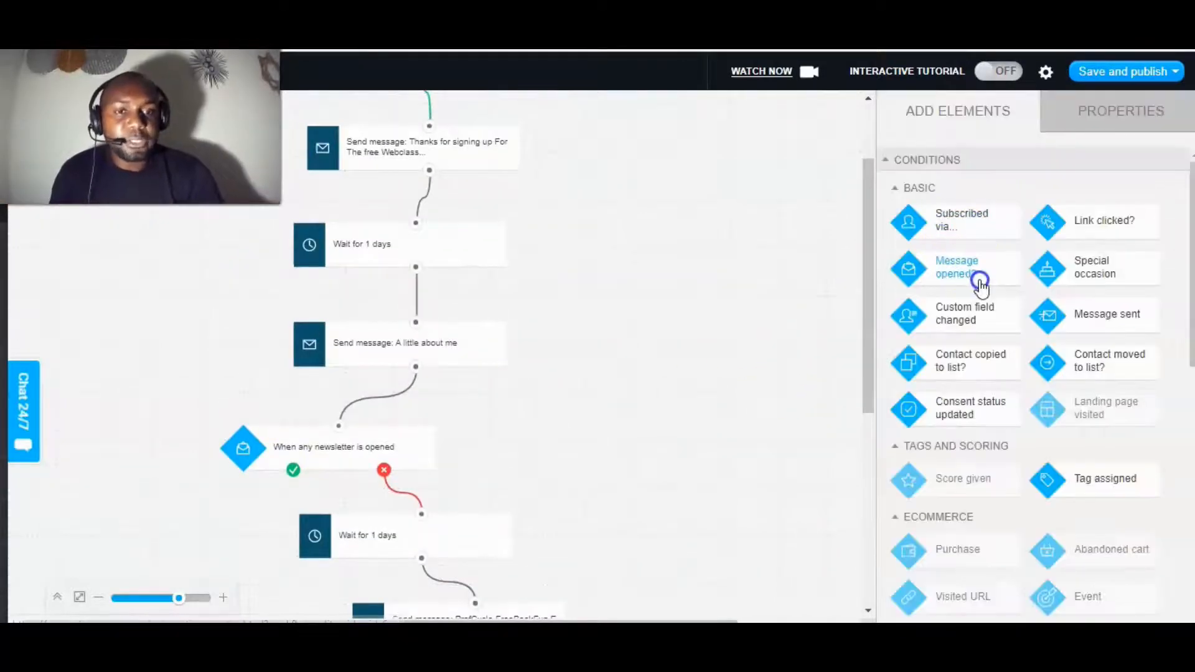
{"action": "scroll", "coordinate": [971, 349], "scroll_direction": "down", "scroll_amount": 10}
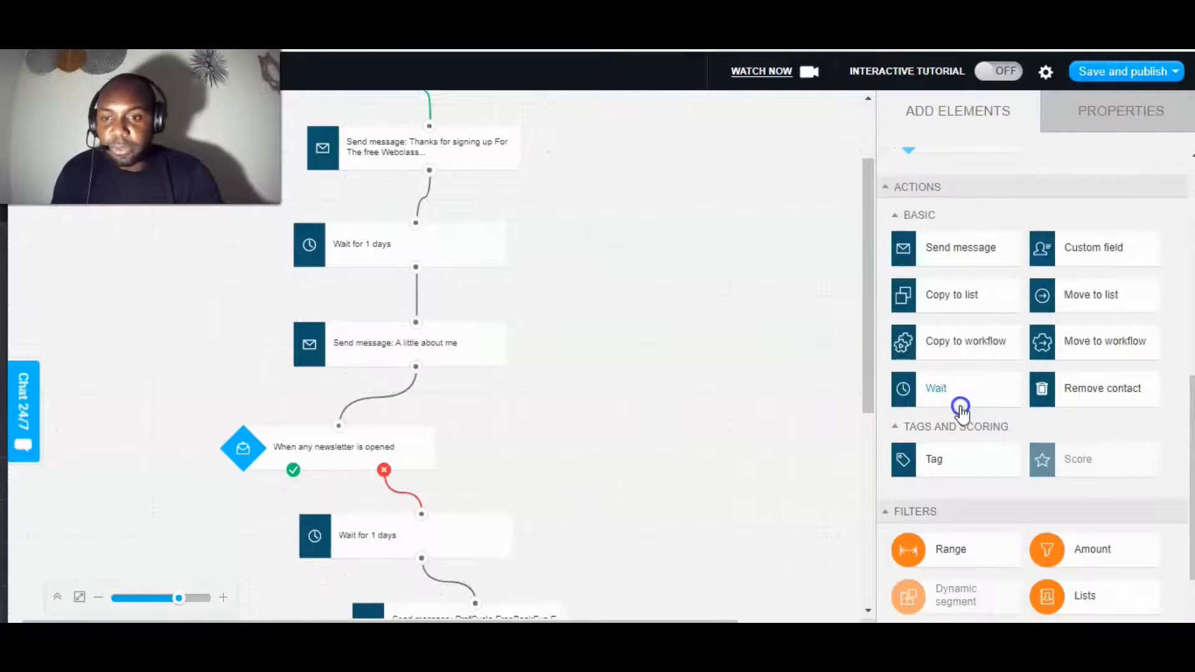
{"action": "scroll", "coordinate": [285, 381], "scroll_direction": "down", "scroll_amount": 3}
{"action": "scroll", "coordinate": [298, 367], "scroll_direction": "down", "scroll_amount": 1}
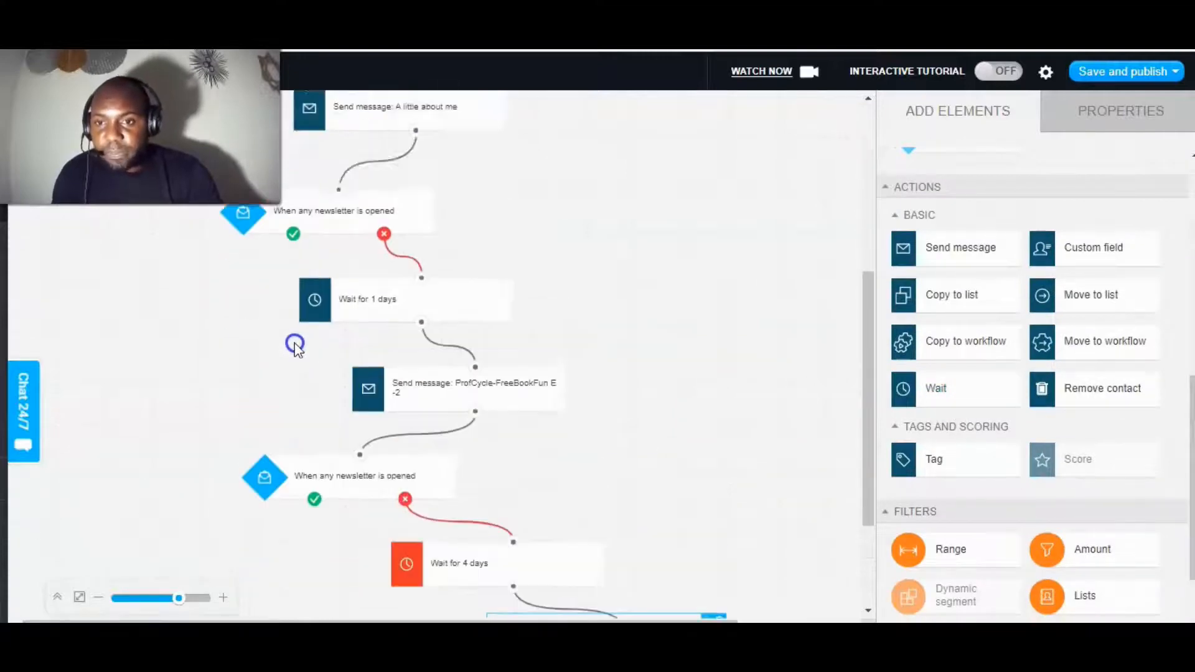
{"action": "scroll", "coordinate": [295, 346], "scroll_direction": "up", "scroll_amount": 1}
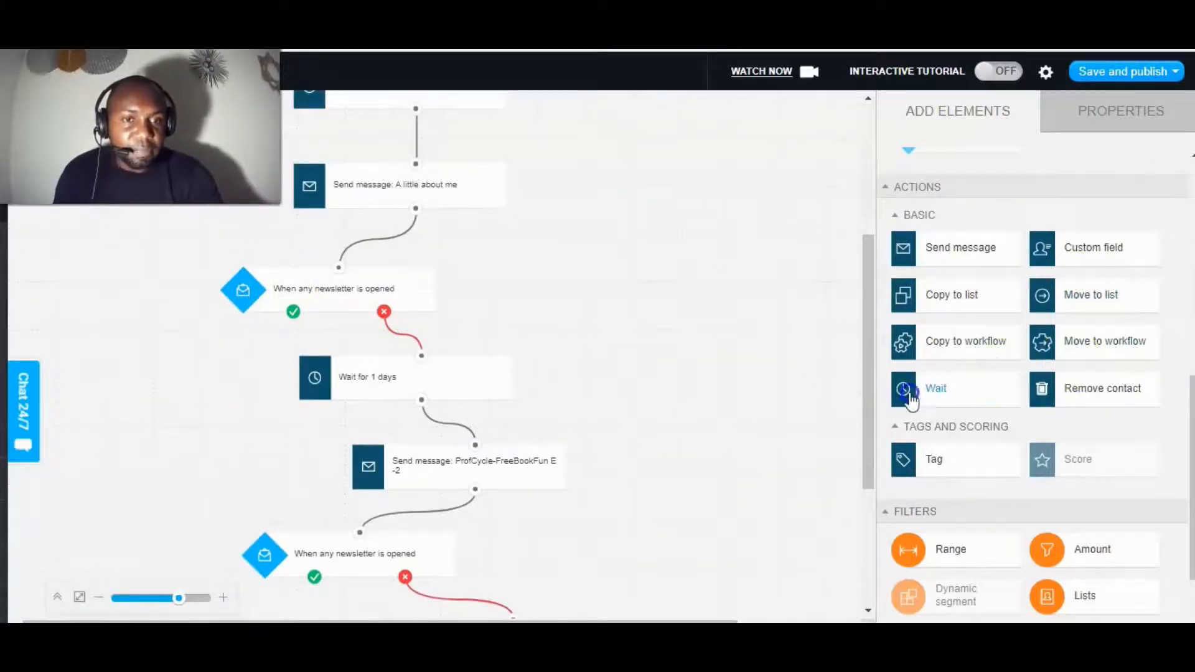
{"action": "left_click_drag", "start_coordinate": [911, 398], "coordinate": [547, 427]}
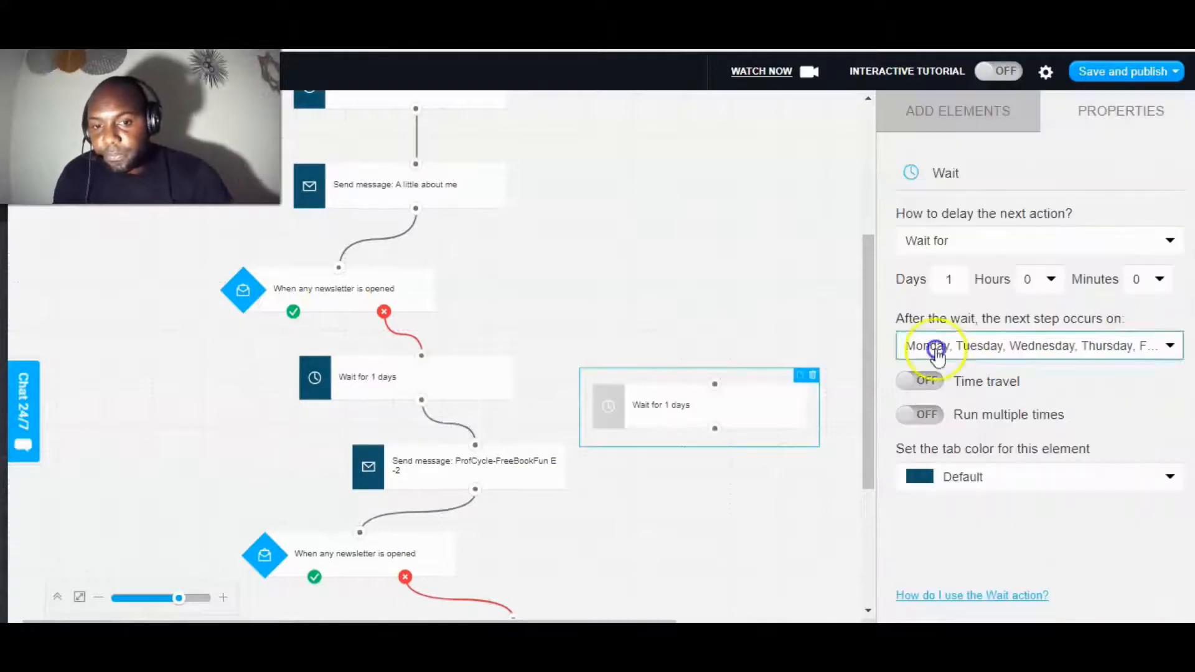
{"action": "scroll", "coordinate": [304, 450], "scroll_direction": "up", "scroll_amount": 1}
{"action": "scroll", "coordinate": [587, 397], "scroll_direction": "down", "scroll_amount": 2}
{"action": "left_click_drag", "start_coordinate": [709, 334], "coordinate": [170, 360]}
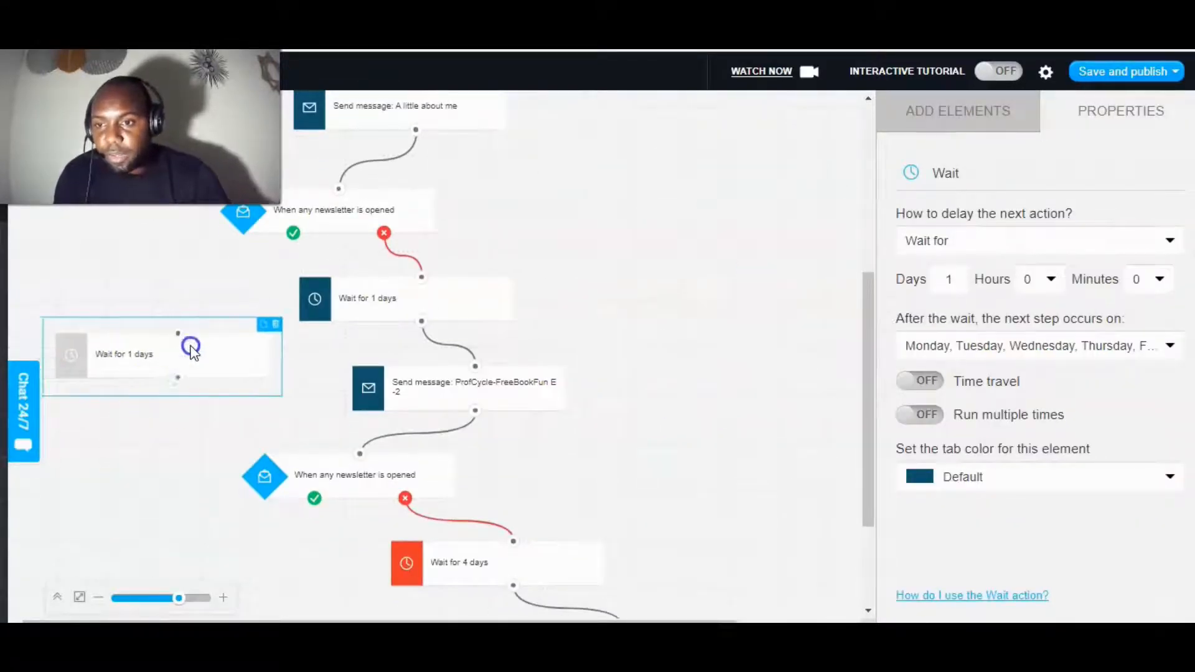
{"action": "left_click_drag", "start_coordinate": [179, 331], "coordinate": [293, 233]}
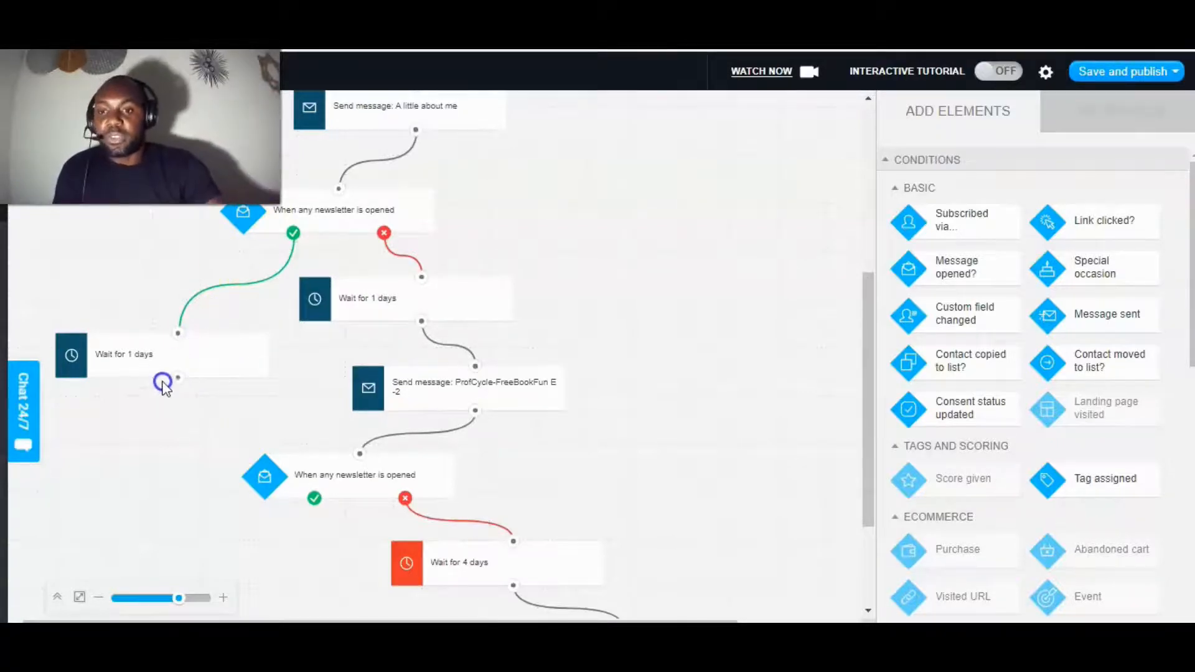
Set the Wait action on the first condition's opened branch to 7 days.
{"action": "scroll", "coordinate": [205, 326], "scroll_direction": "up", "scroll_amount": 1}
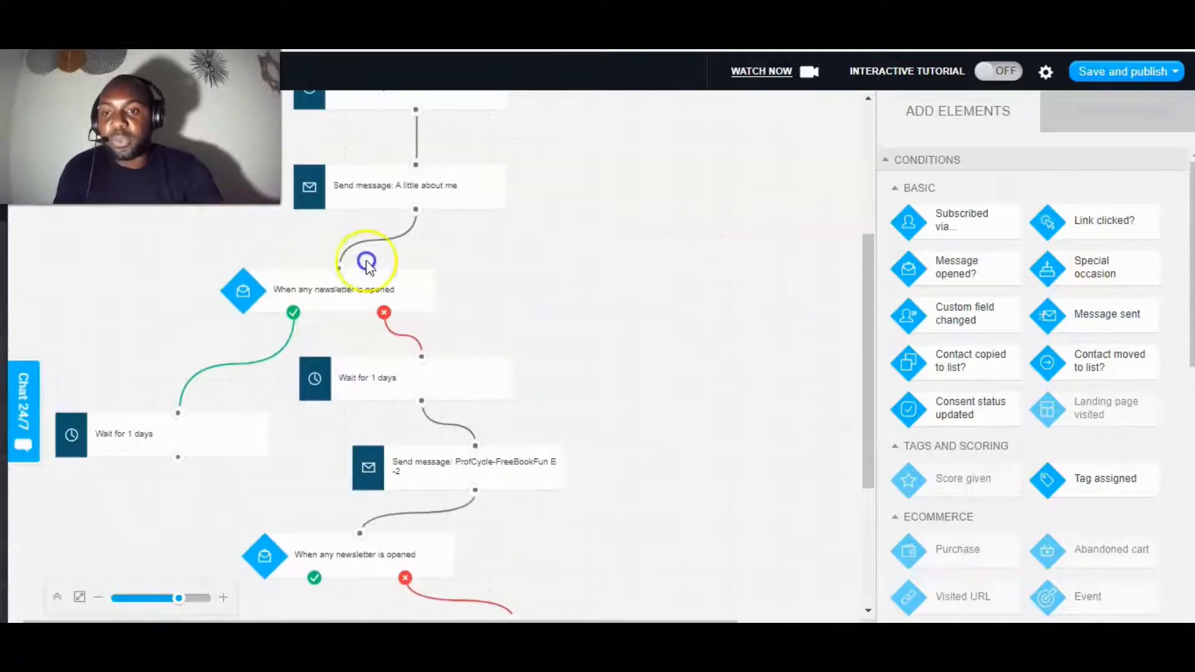
{"action": "scroll", "coordinate": [187, 384], "scroll_direction": "down", "scroll_amount": 1}
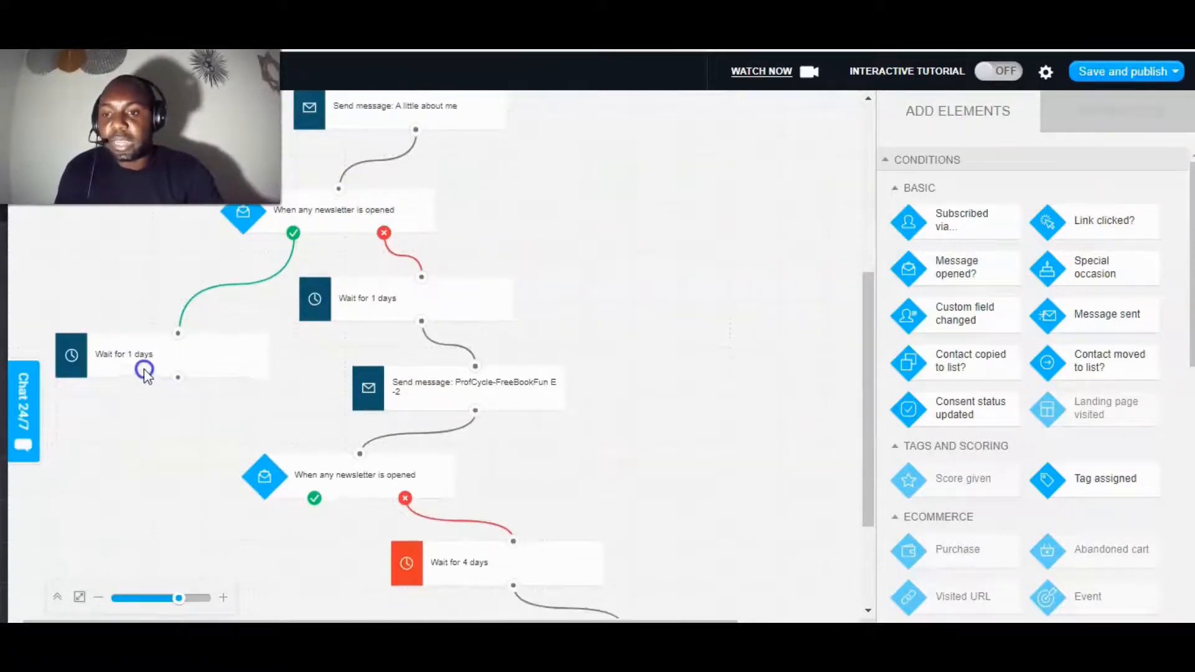
{"action": "left_click", "coordinate": [131, 365]}
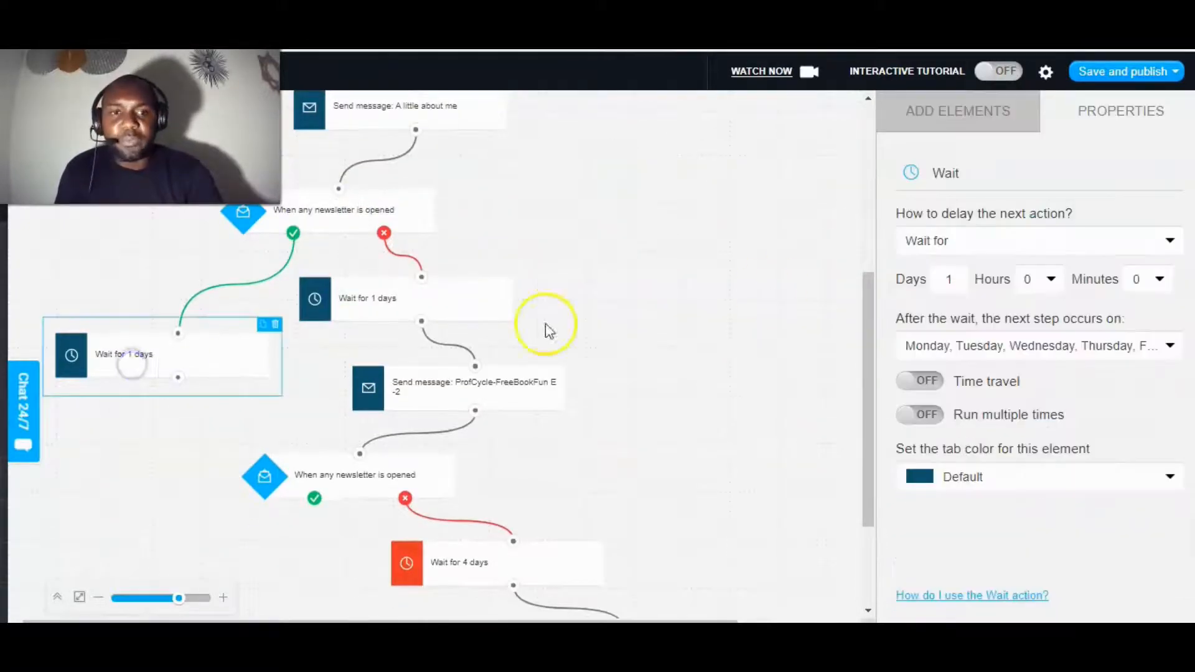
{"action": "left_click", "coordinate": [953, 277]}
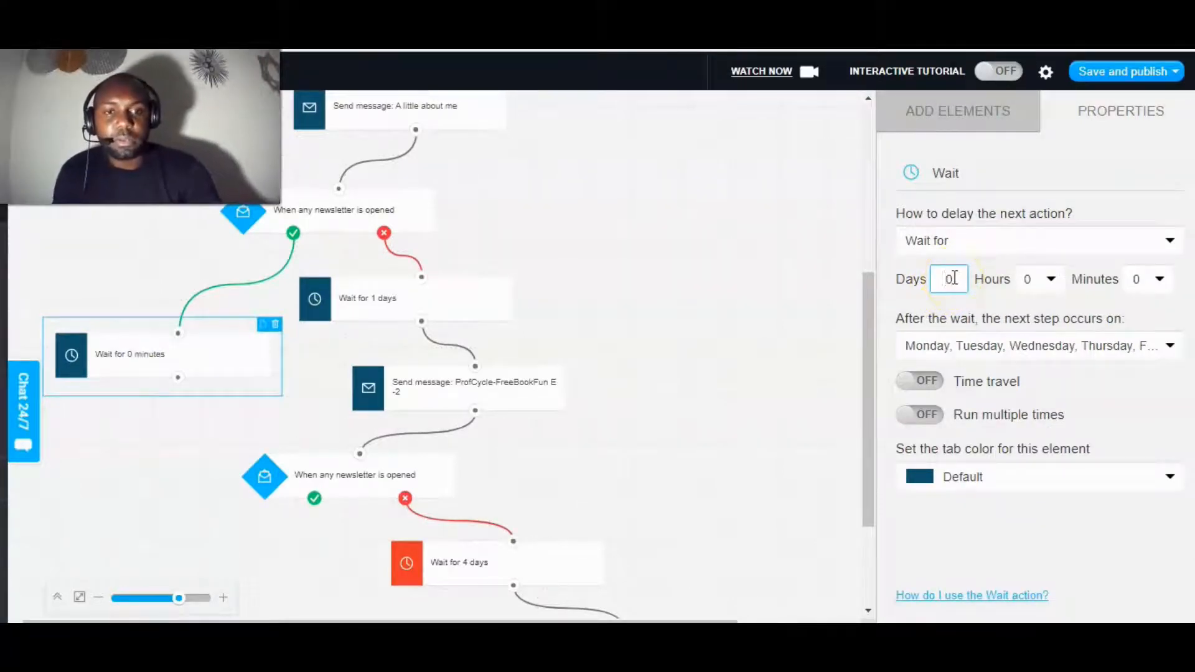
{"action": "left_click", "coordinate": [956, 279]}
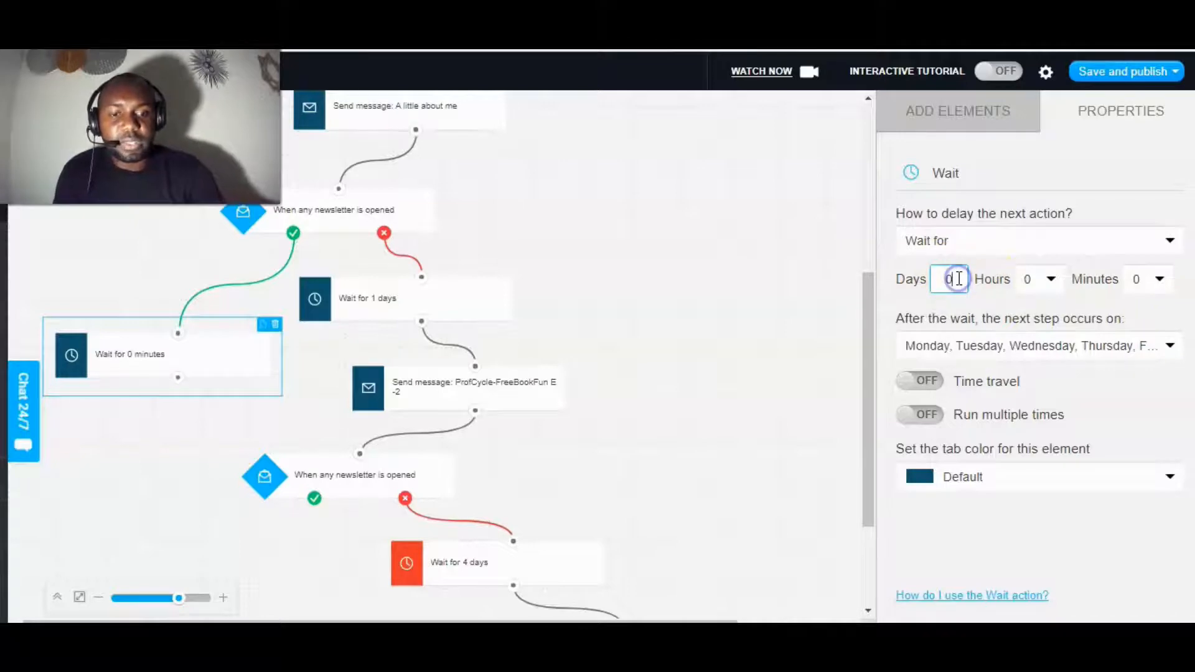
{"action": "type", "text": "7"}
{"action": "left_click", "coordinate": [959, 278]}
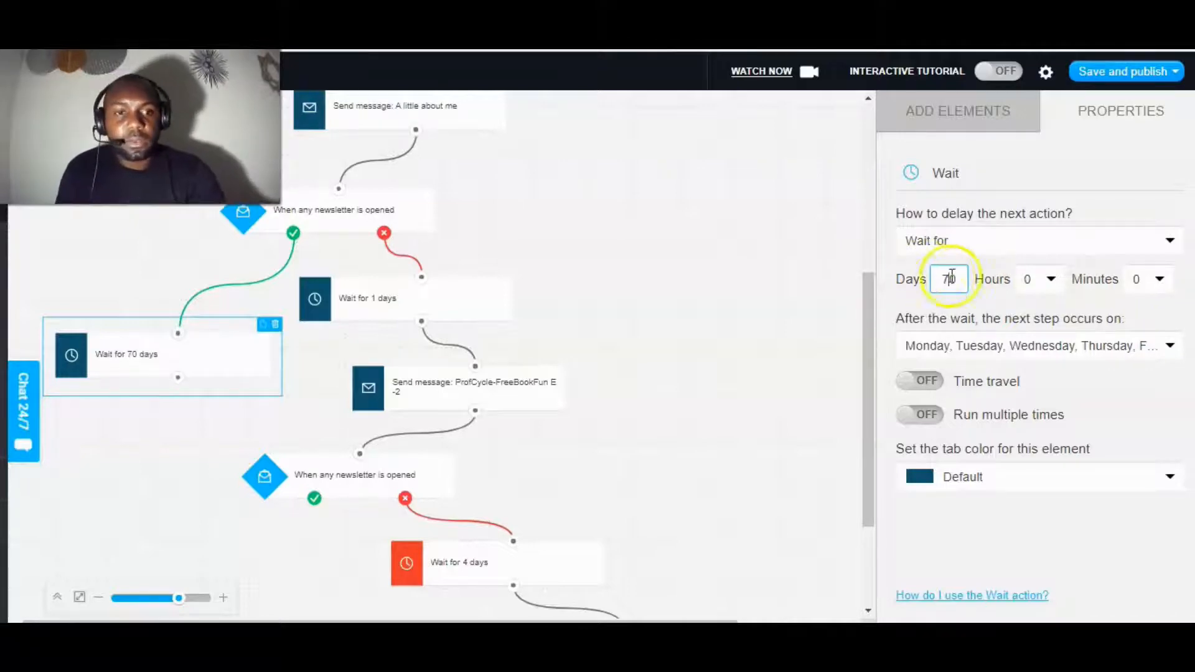
{"action": "key", "text": "BackSpace"}
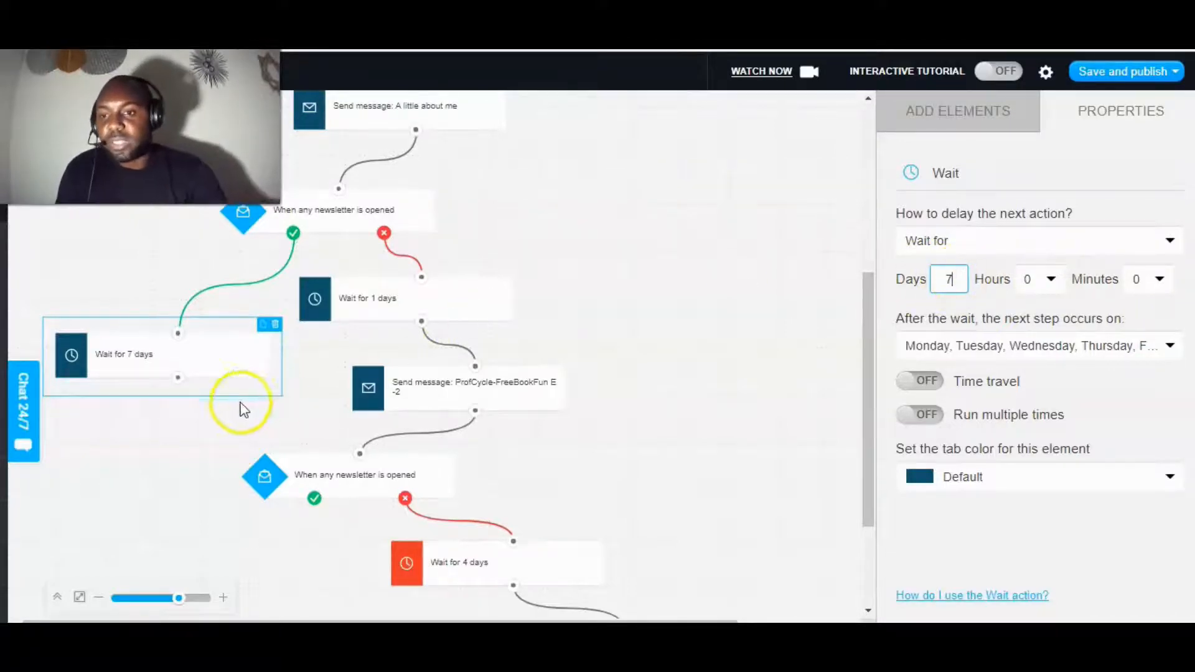
{"action": "scroll", "coordinate": [127, 344], "scroll_direction": "down", "scroll_amount": 1}
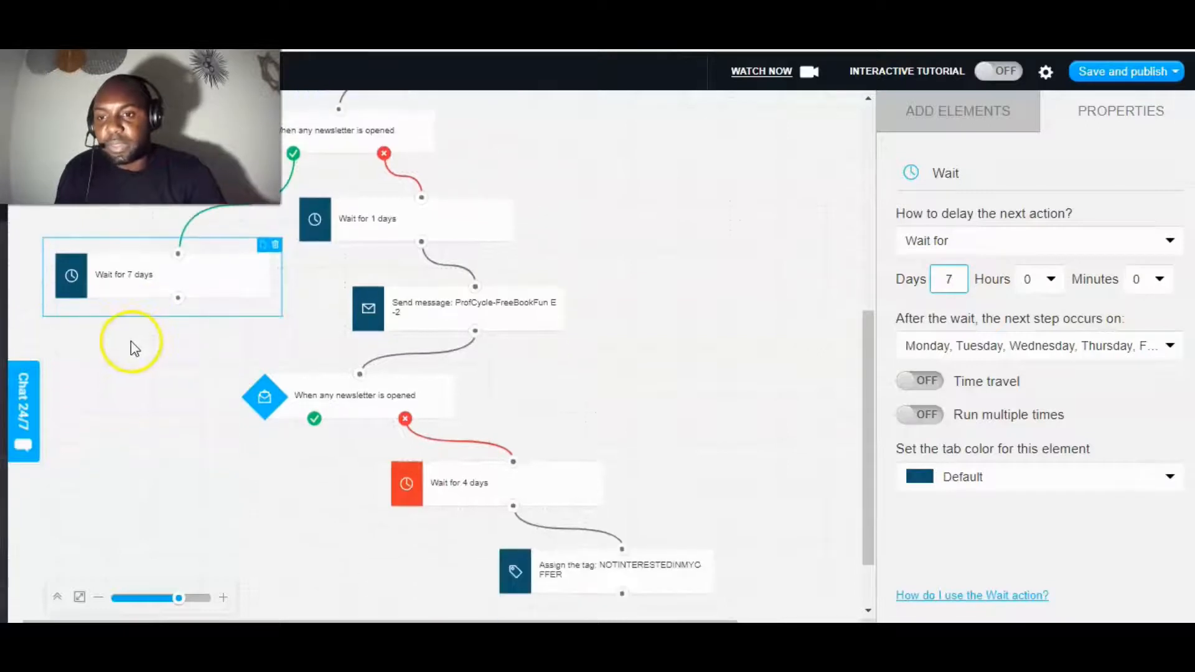
{"action": "left_click", "coordinate": [166, 302]}
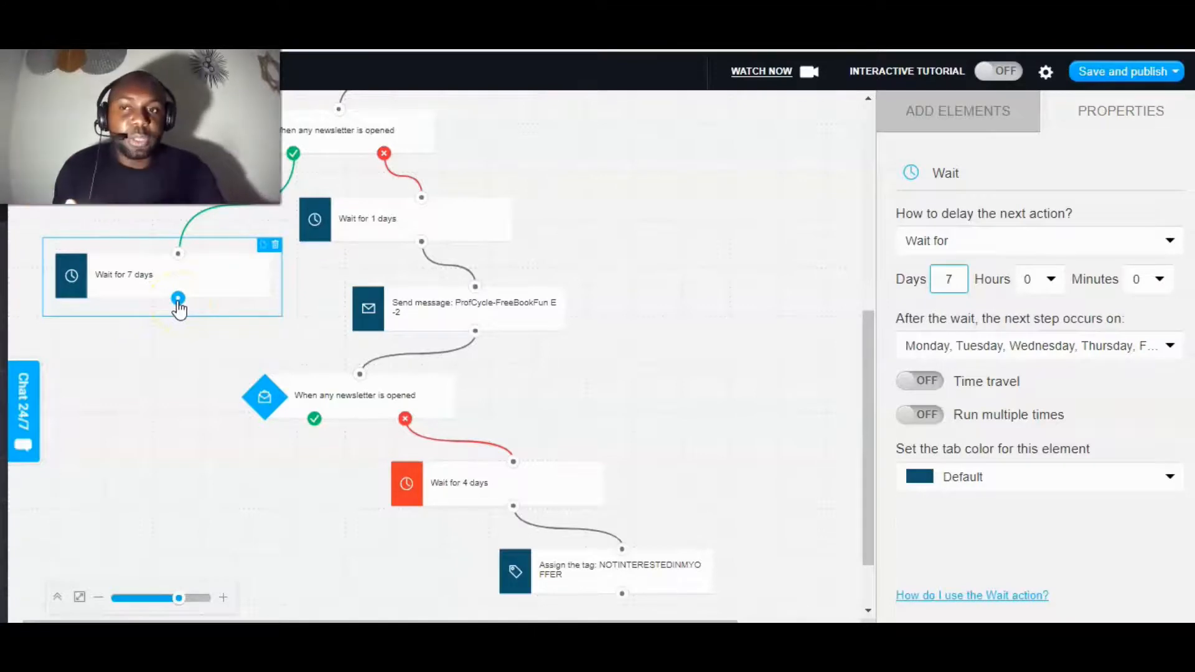
{"action": "scroll", "coordinate": [730, 255], "scroll_direction": "down", "scroll_amount": 1}
{"action": "scroll", "coordinate": [513, 286], "scroll_direction": "up", "scroll_amount": 2}
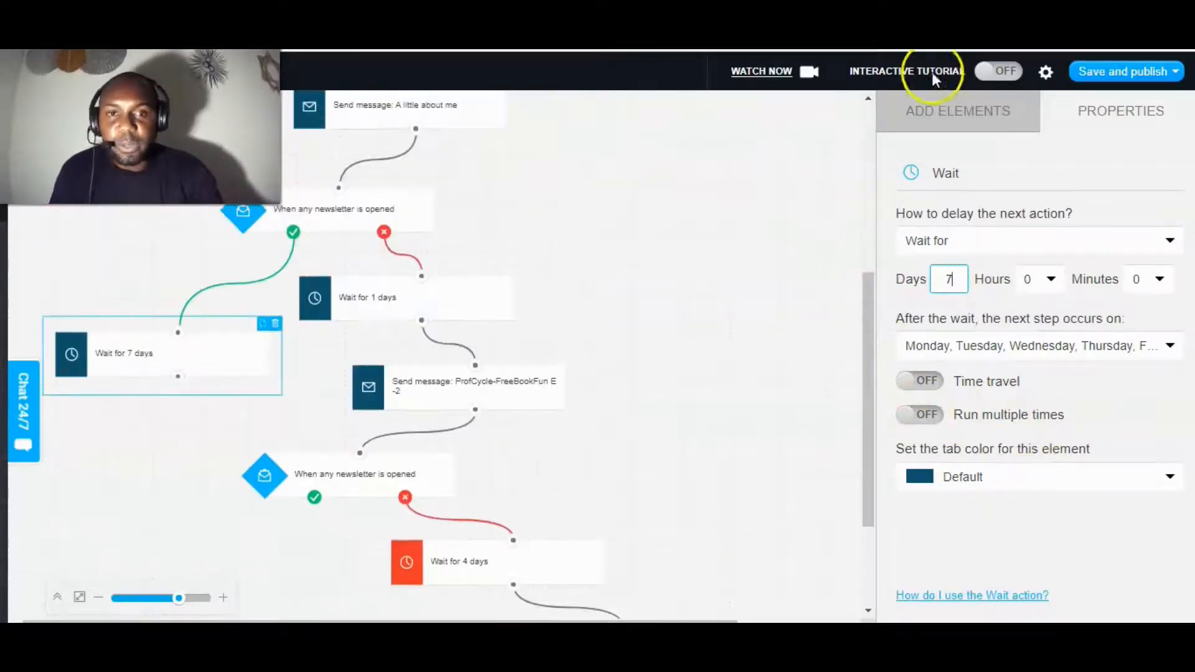
Add a Move to list action below the 7-day Wait and connect it to that Wait.
{"action": "left_click", "coordinate": [942, 112]}
{"action": "scroll", "coordinate": [1020, 456], "scroll_direction": "down", "scroll_amount": 5}
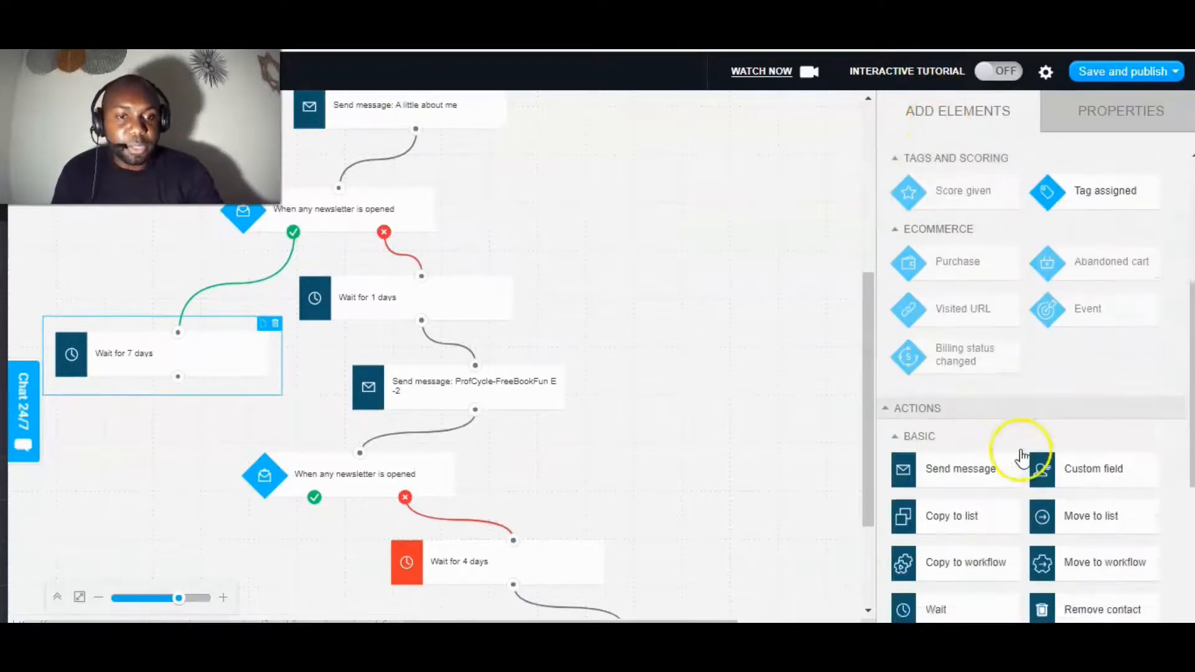
{"action": "scroll", "coordinate": [1020, 456], "scroll_direction": "down", "scroll_amount": 3}
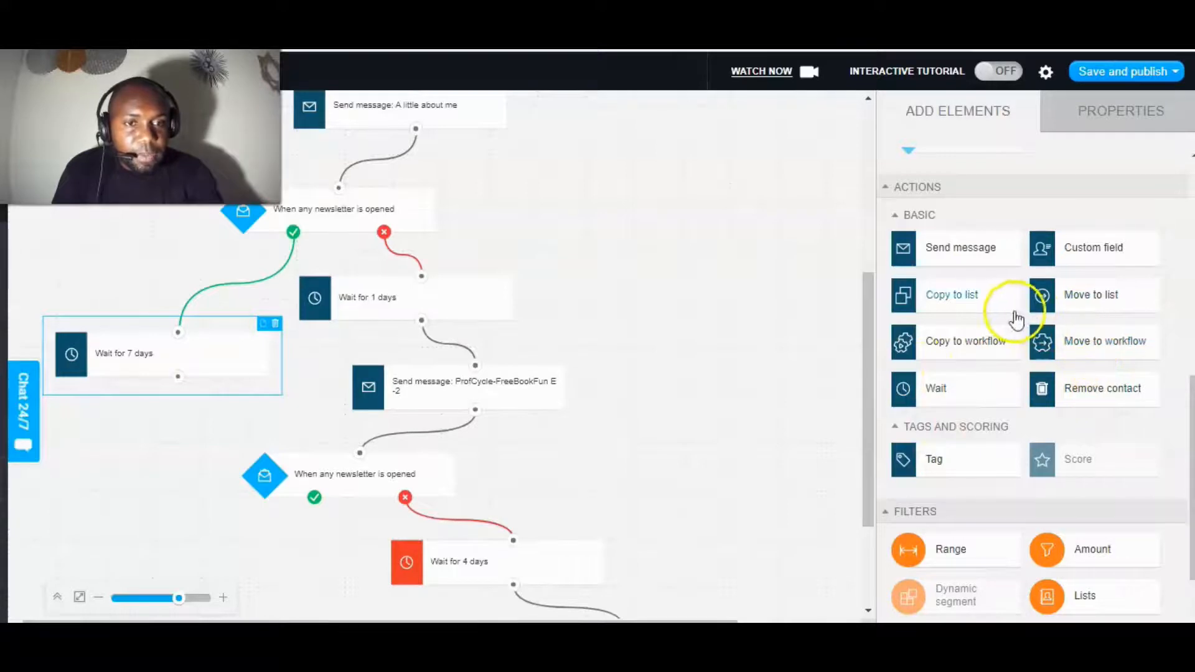
{"action": "left_click_drag", "start_coordinate": [1099, 298], "coordinate": [83, 435]}
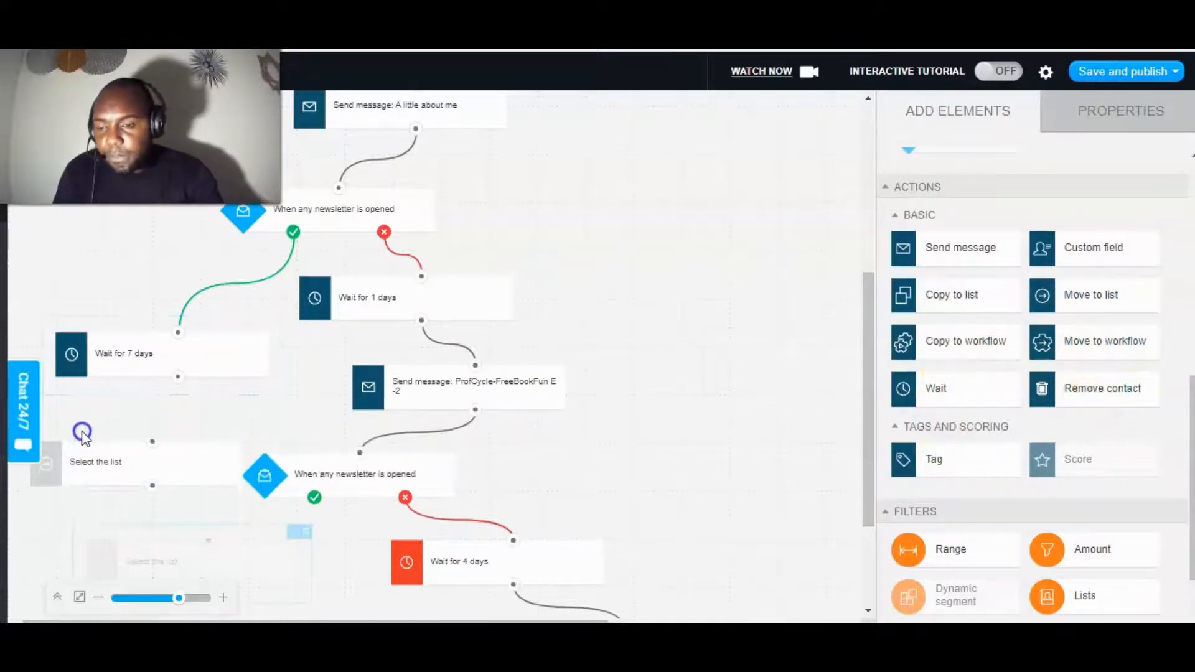
{"action": "left_click_drag", "start_coordinate": [185, 544], "coordinate": [133, 494]}
{"action": "left_click_drag", "start_coordinate": [171, 540], "coordinate": [176, 377]}
{"action": "left_click", "coordinate": [249, 389]}
Choose the existing easy1success list as the target list of the new Move to list action.
{"action": "scroll", "coordinate": [243, 414], "scroll_direction": "down", "scroll_amount": 3}
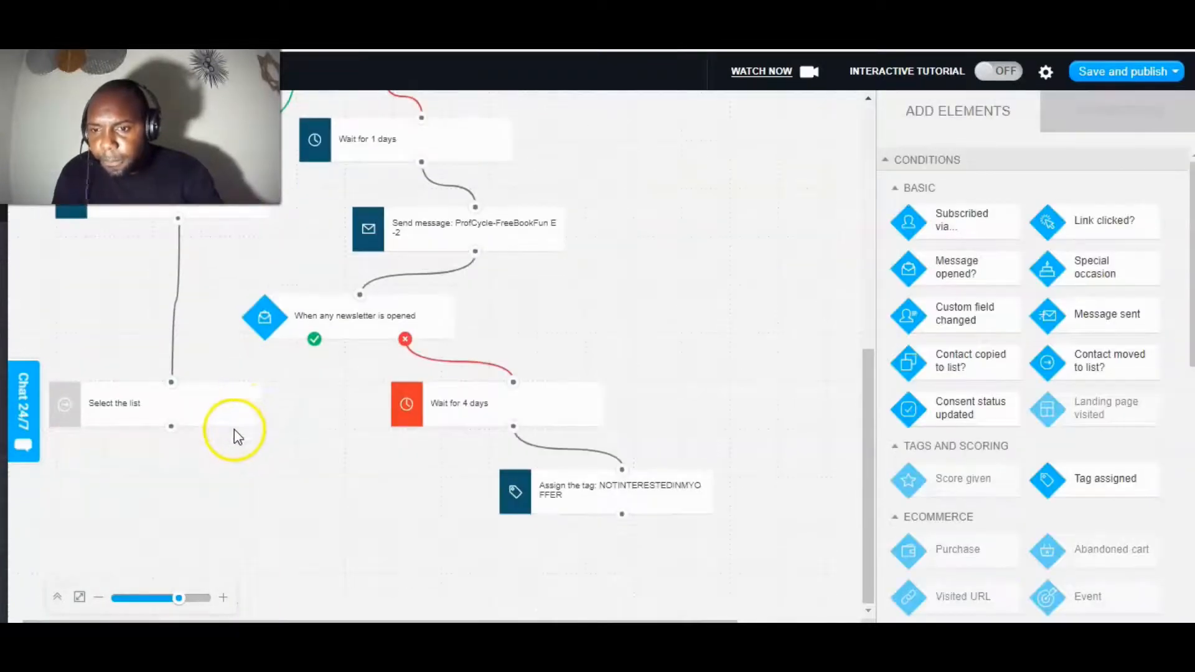
{"action": "left_click", "coordinate": [137, 403]}
{"action": "left_click", "coordinate": [1030, 268]}
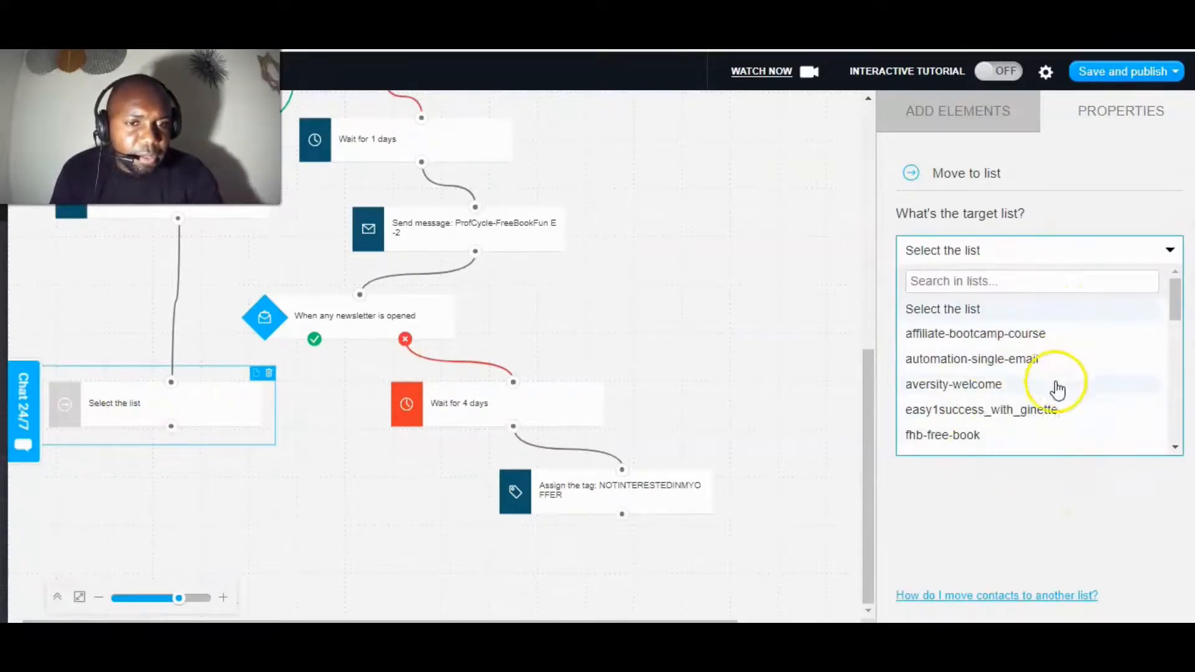
{"action": "left_click", "coordinate": [970, 414]}
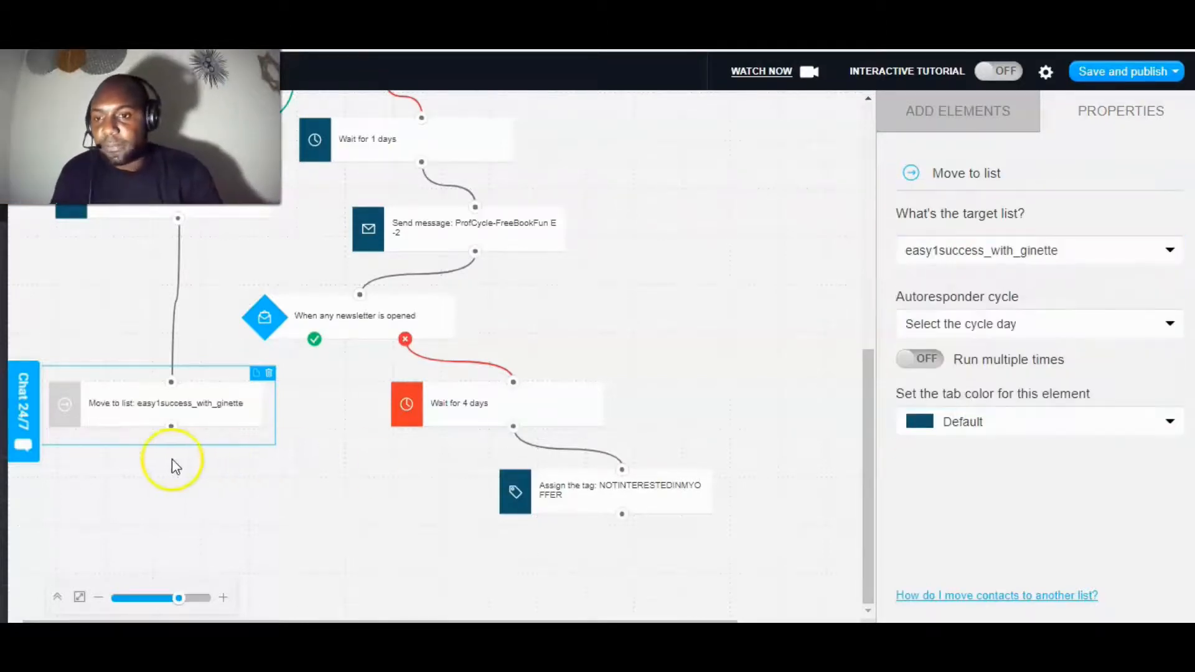
Try to save and export the workflow, and dismiss the configuration notice.
{"action": "left_click", "coordinate": [96, 460]}
{"action": "scroll", "coordinate": [677, 293], "scroll_direction": "up", "scroll_amount": 10}
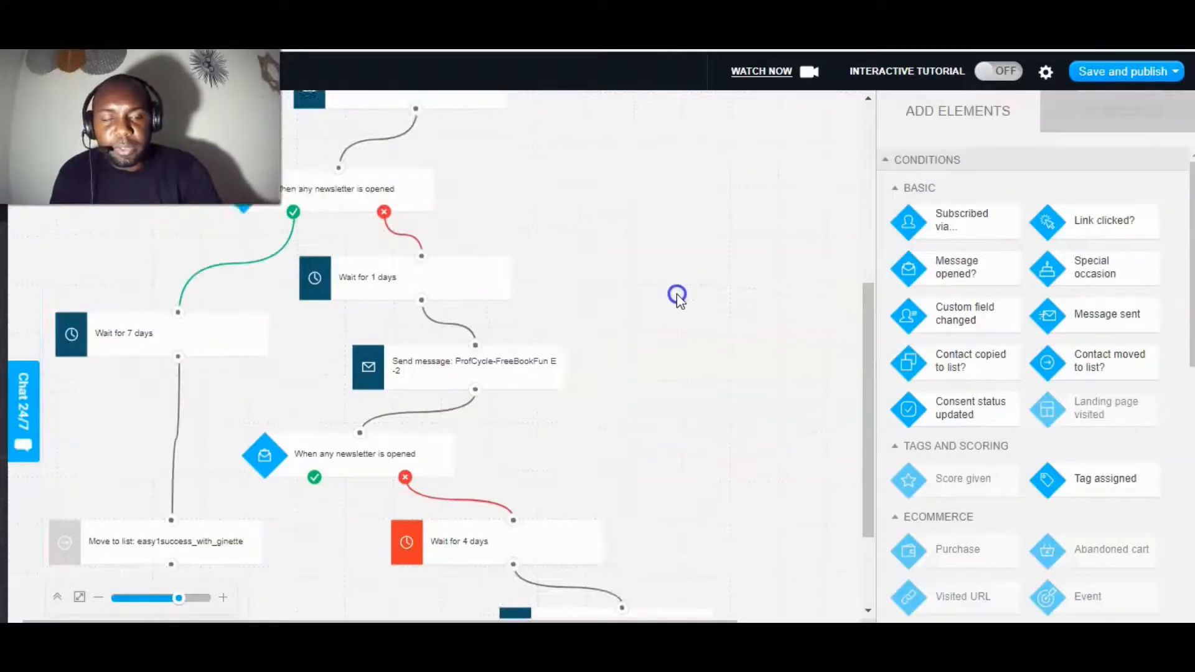
{"action": "left_click", "coordinate": [1108, 73]}
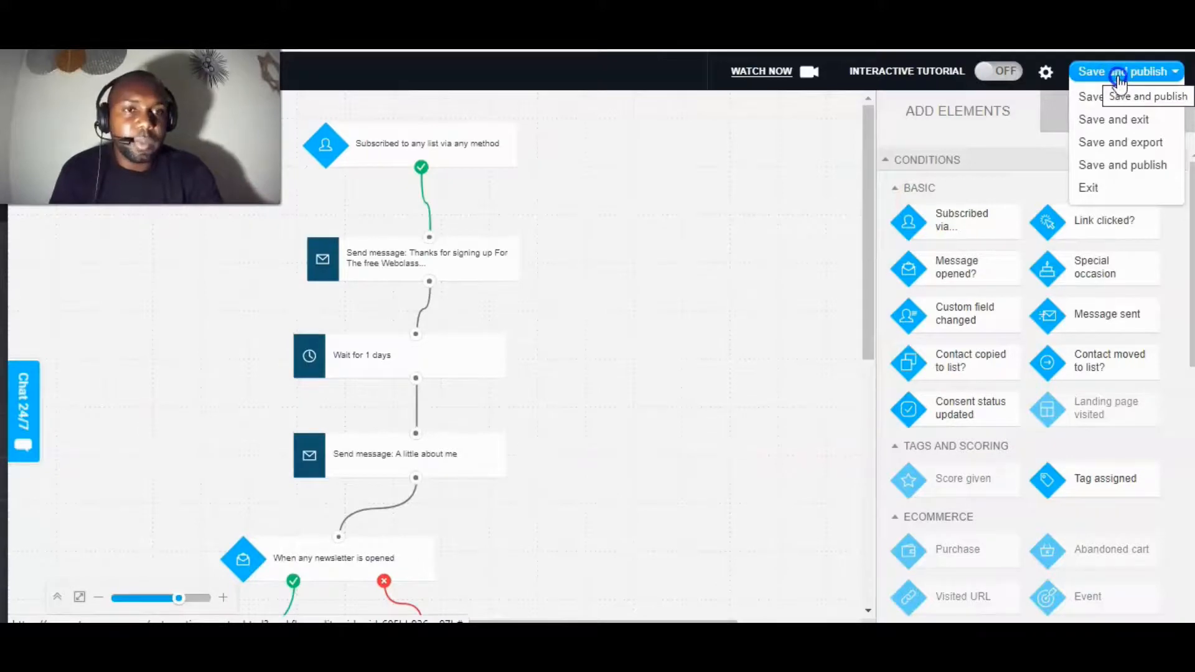
{"action": "left_click", "coordinate": [1106, 145]}
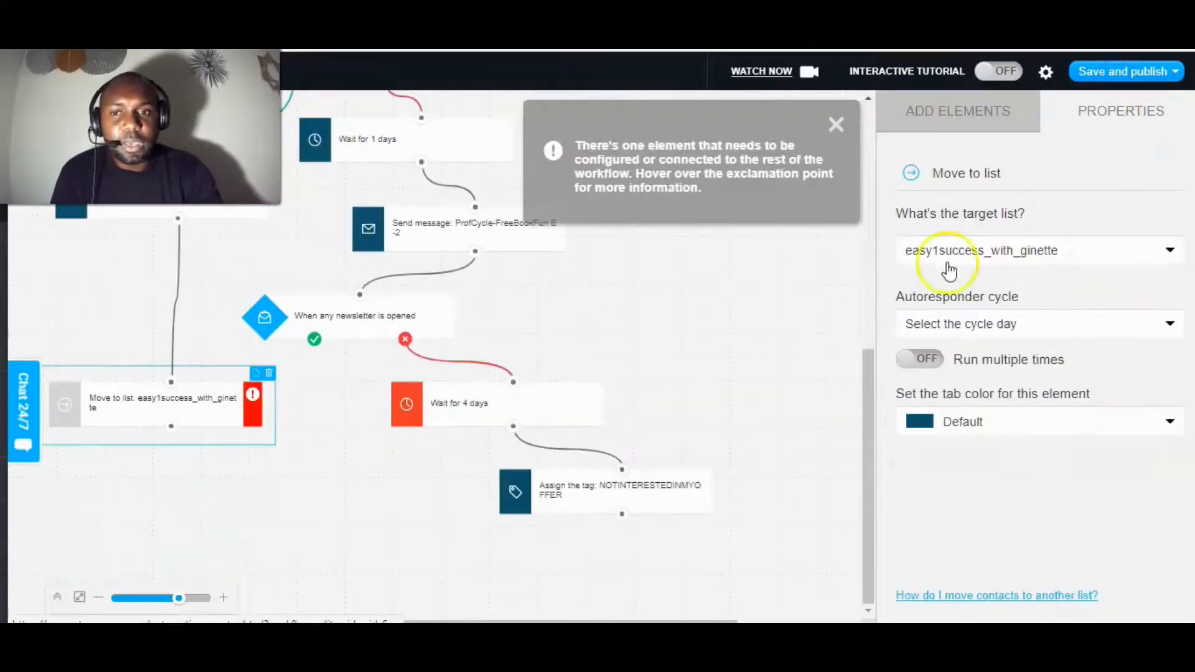
{"action": "left_click", "coordinate": [836, 124]}
Set the autoresponder cycle of the Move to list action below the 7-day Wait to Day 0.
{"action": "scroll", "coordinate": [380, 308], "scroll_direction": "up", "scroll_amount": 8}
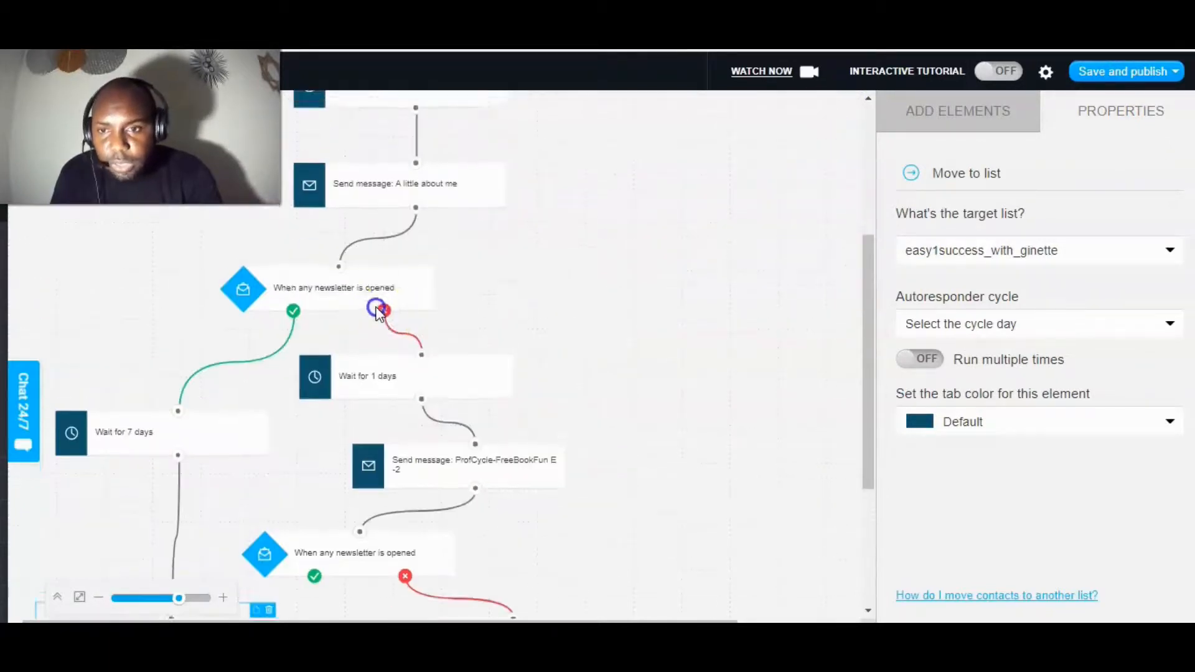
{"action": "scroll", "coordinate": [383, 311], "scroll_direction": "down", "scroll_amount": 8}
{"action": "scroll", "coordinate": [384, 318], "scroll_direction": "down", "scroll_amount": 1}
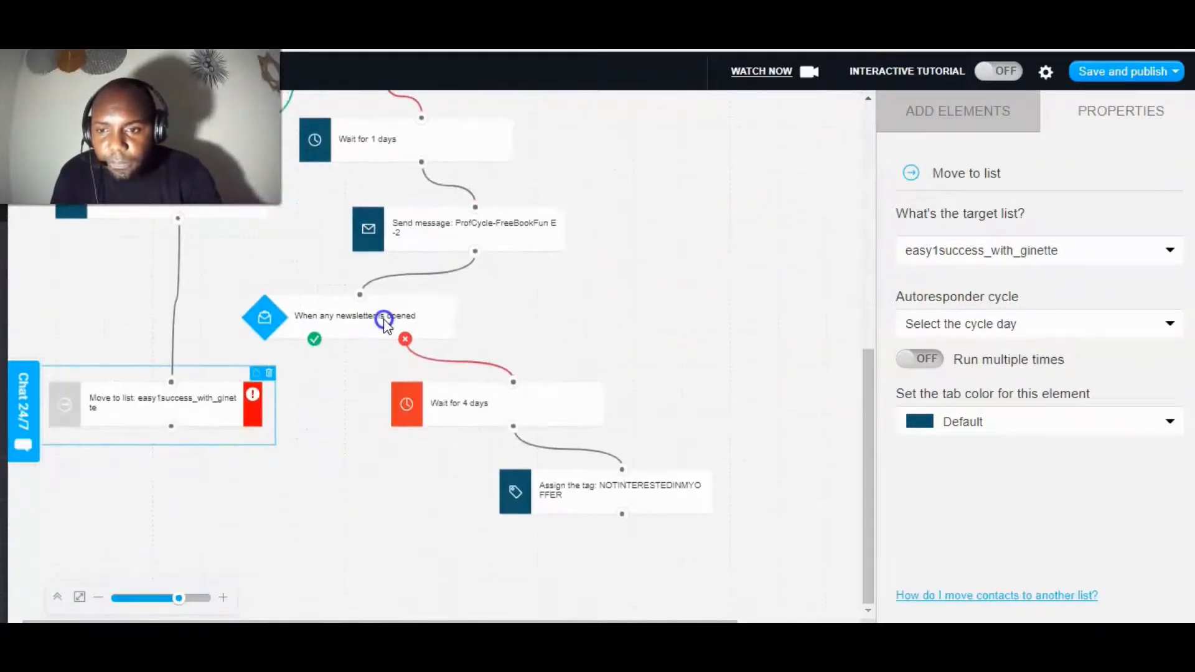
{"action": "left_click", "coordinate": [155, 410]}
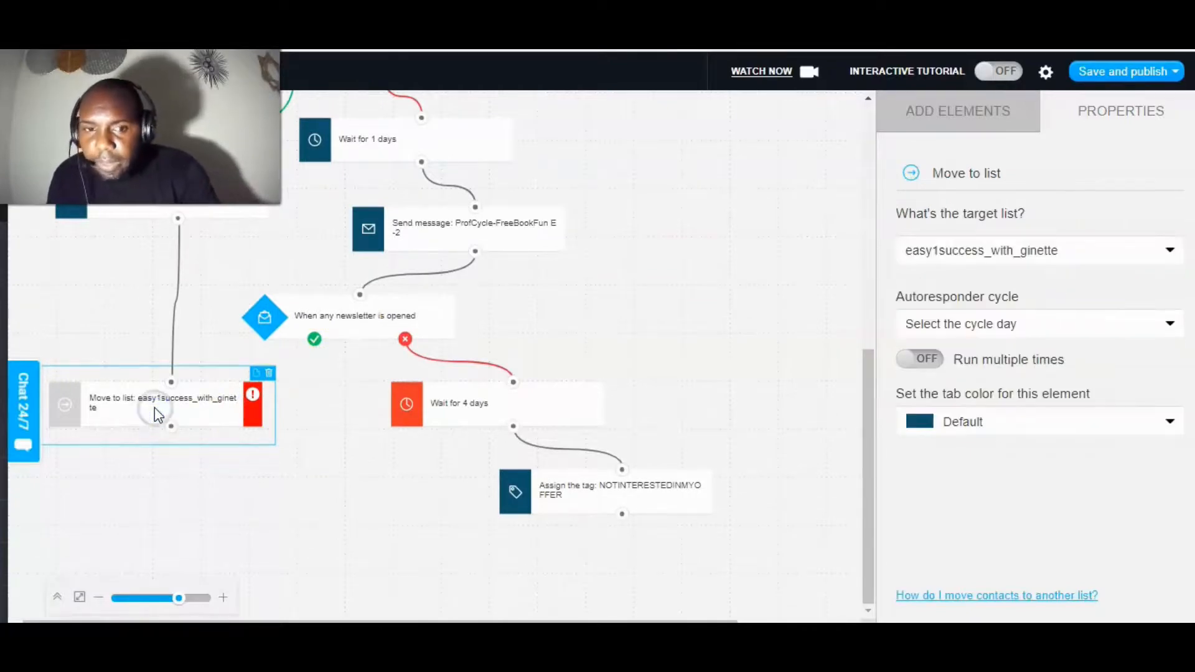
{"action": "left_click", "coordinate": [1070, 324]}
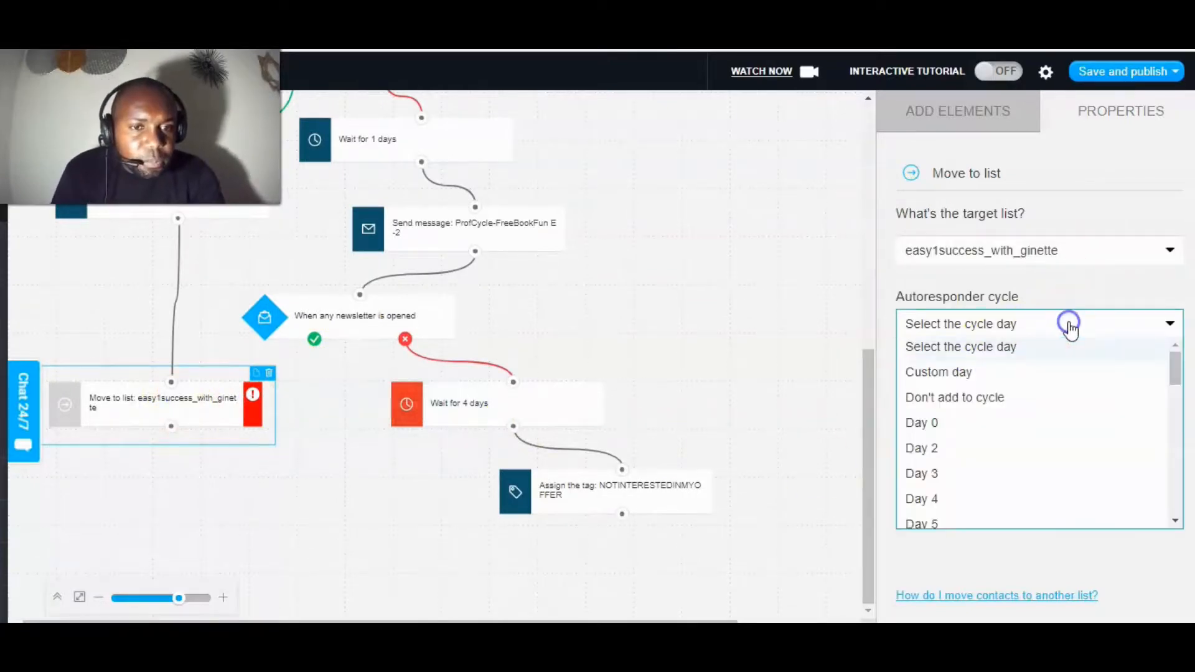
{"action": "left_click", "coordinate": [919, 422]}
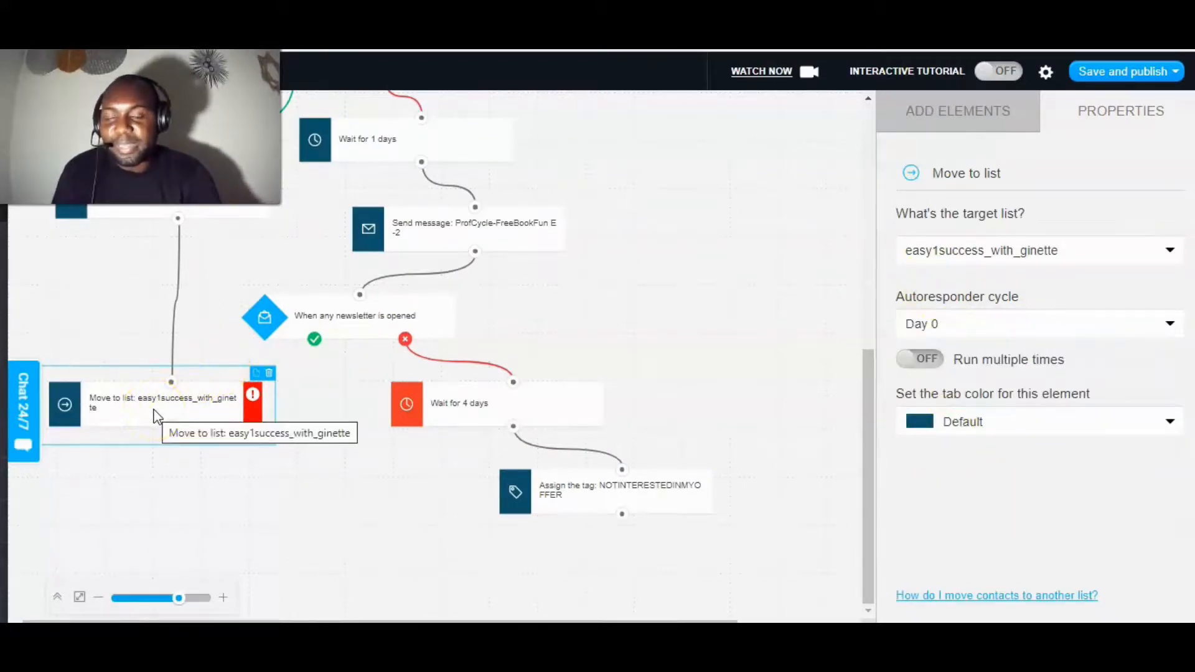
Change the Move to list action's autoresponder cycle to Day 2.
{"action": "left_click", "coordinate": [192, 403]}
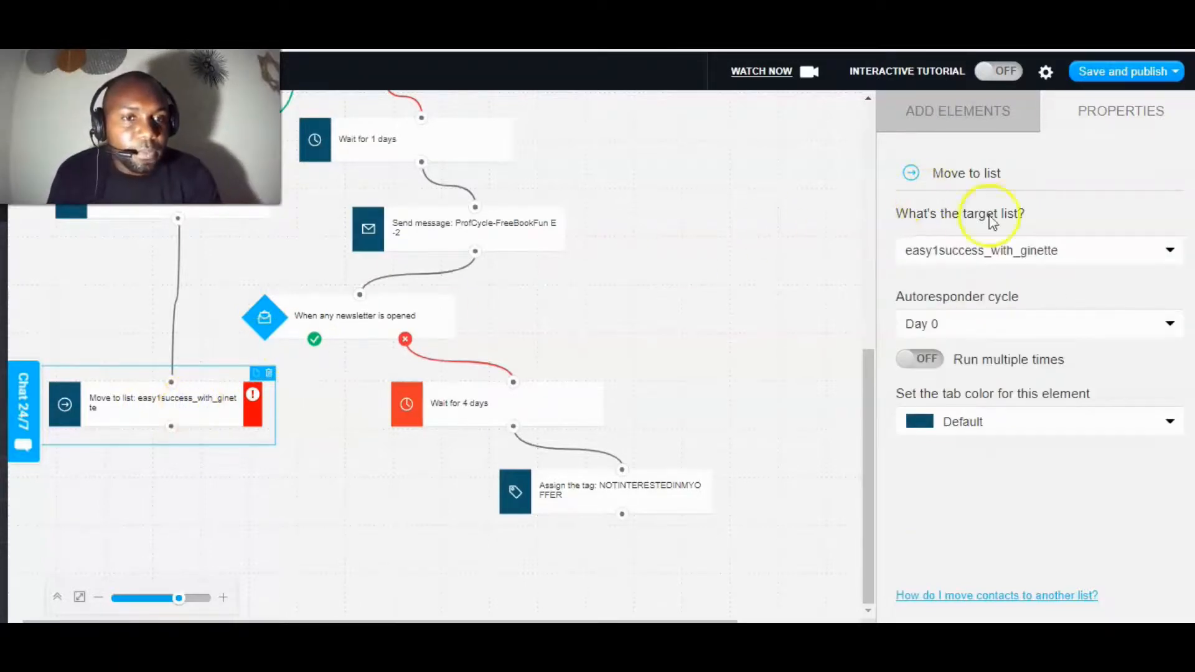
{"action": "left_click", "coordinate": [1119, 320]}
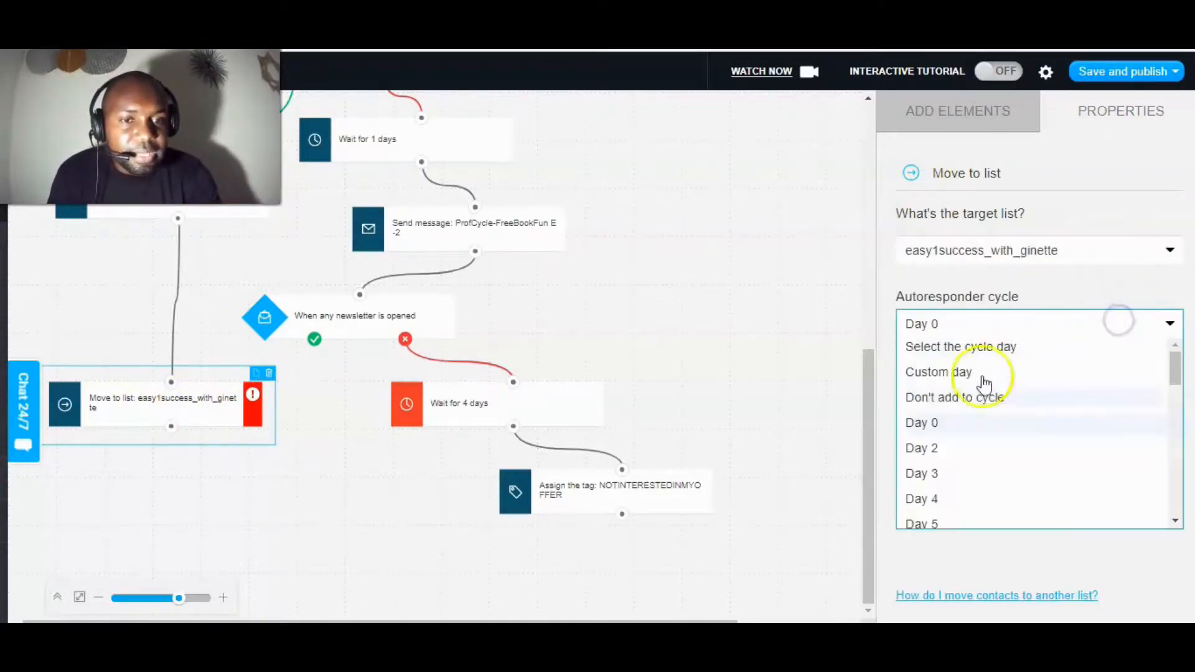
{"action": "left_click", "coordinate": [933, 448]}
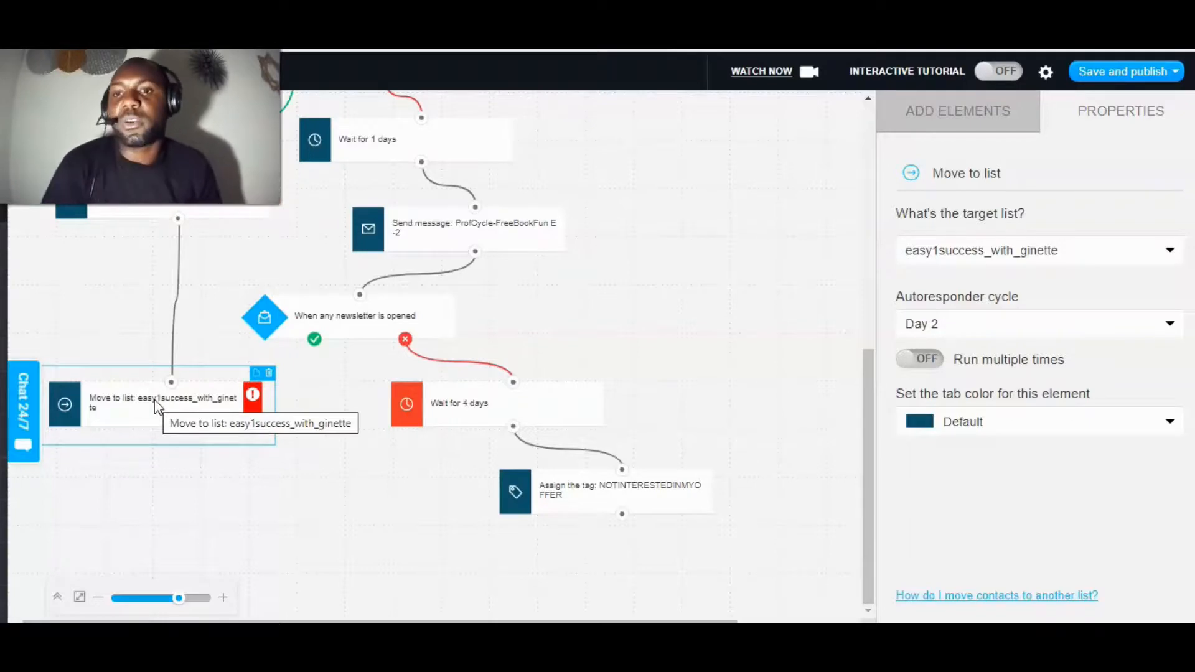
Review the workflow from its subscription trigger down and switch to the list of email messages.
{"action": "scroll", "coordinate": [320, 405], "scroll_direction": "up", "scroll_amount": 10}
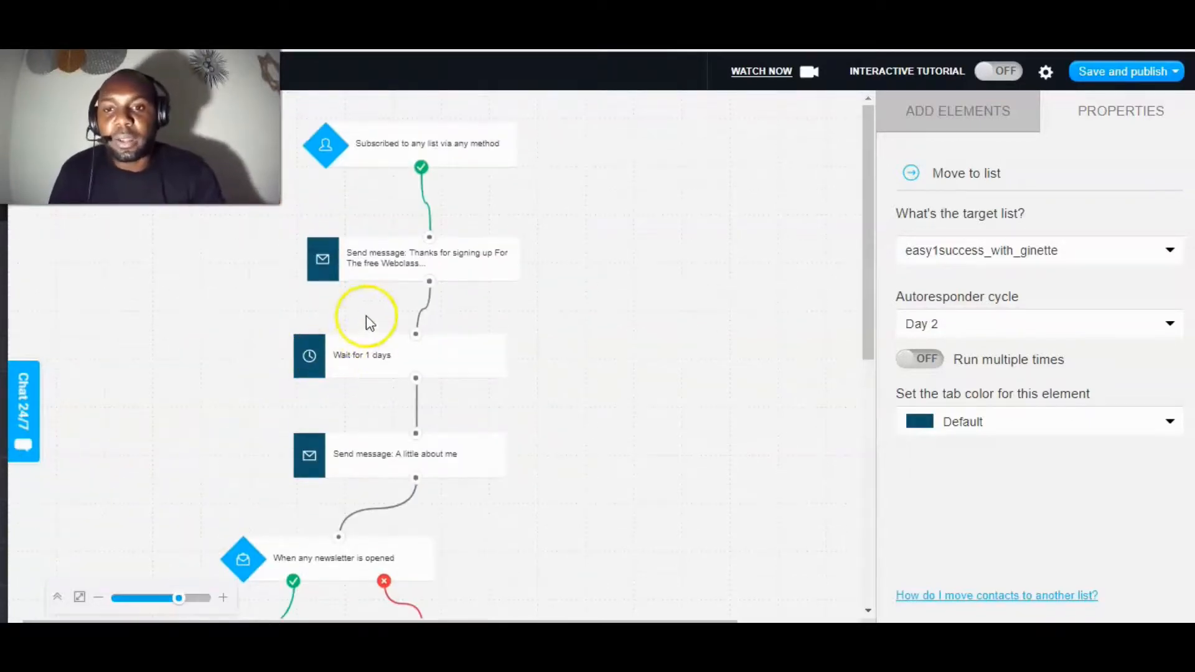
{"action": "scroll", "coordinate": [399, 303], "scroll_direction": "down", "scroll_amount": 1}
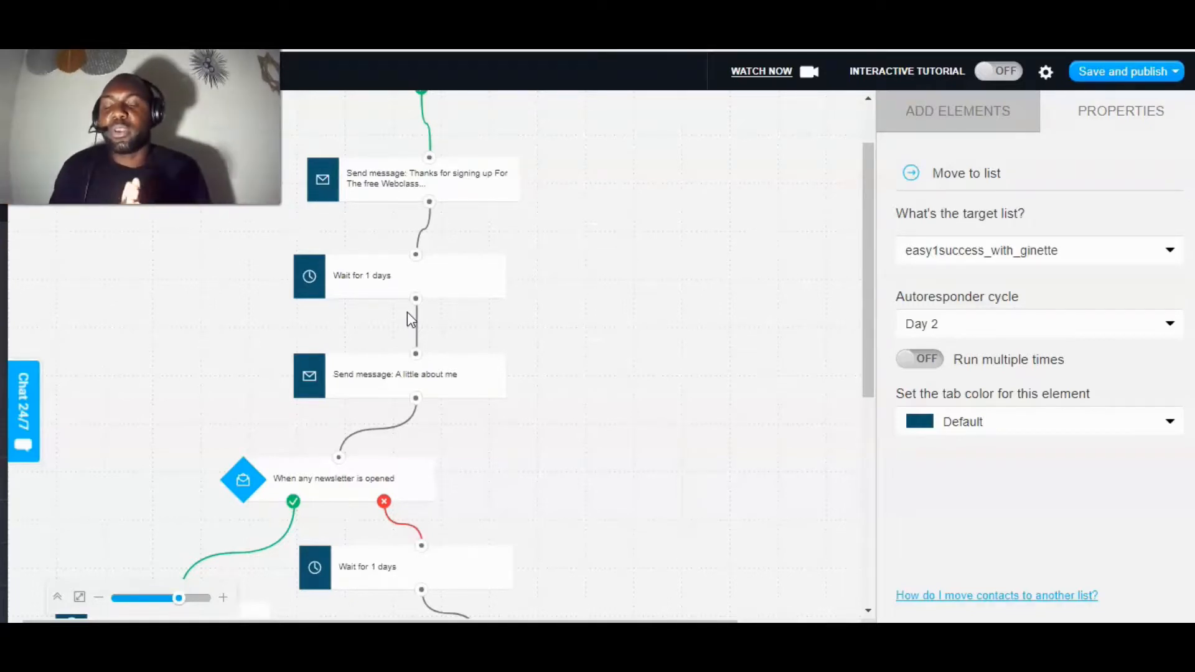
{"action": "left_click", "coordinate": [428, 234]}
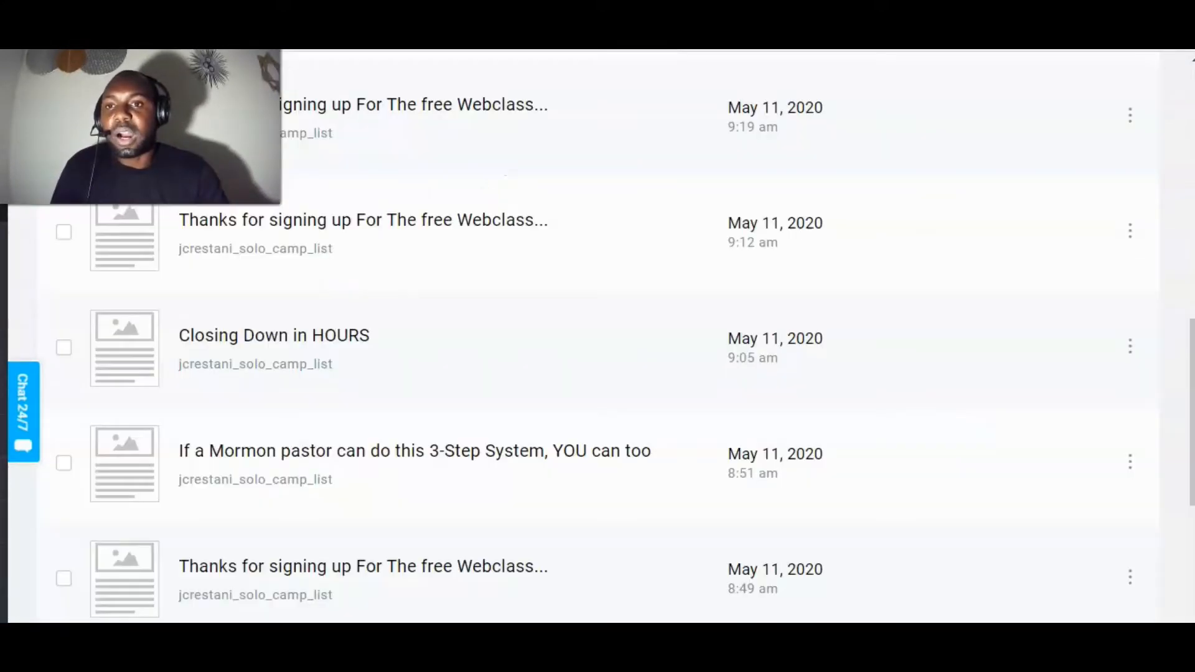
{"action": "left_click", "coordinate": [547, 344]}
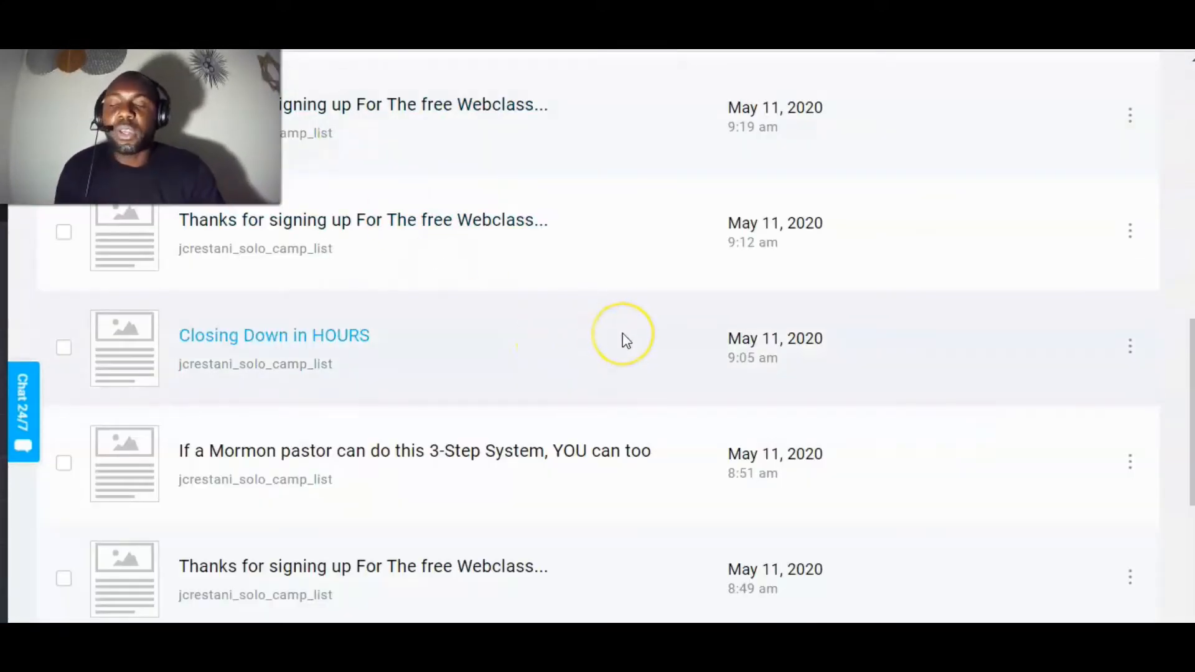